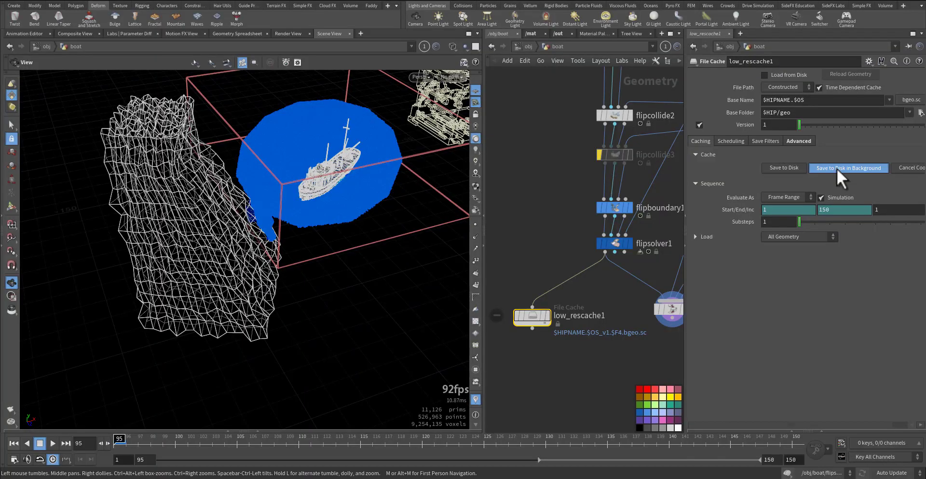
# - Cache the low_rescache1 simulation to disk in the background, saving the scene file before cooking
pyautogui.click(793, 167)
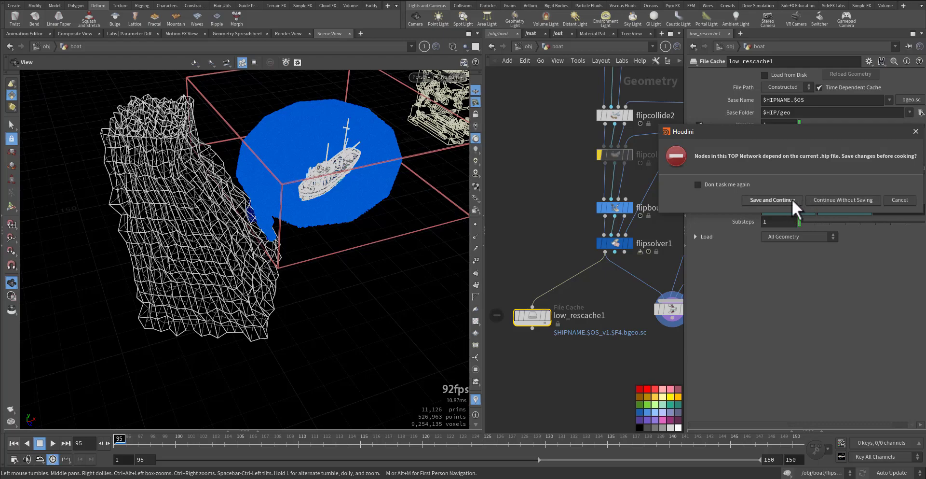
pyautogui.click(791, 199)
pyautogui.moveTo(542, 275); pyautogui.dragTo(563, 236, button='middle')
pyautogui.scroll(3, 550, 289)
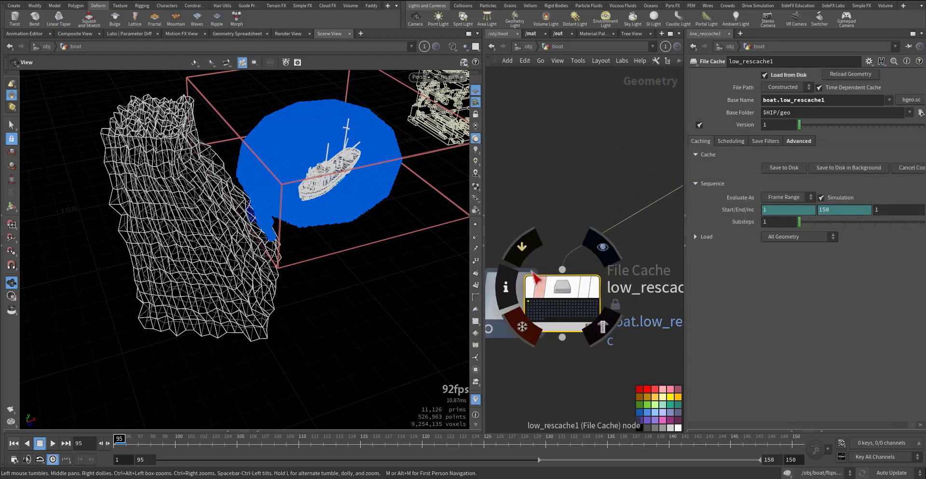
pyautogui.moveTo(558, 192); pyautogui.dragTo(621, 151, button='middle')
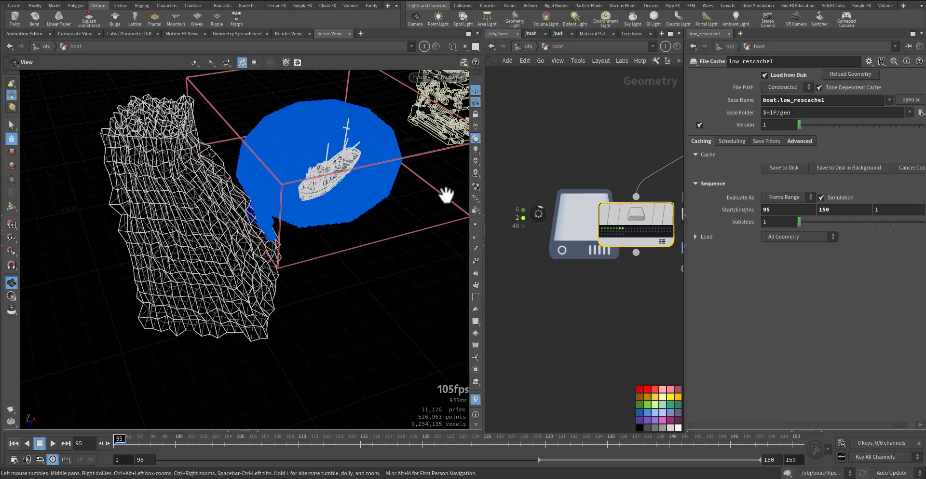
# - Add a Box node beside the low_rescache1 file cache and display it in the viewport
pyautogui.moveTo(270, 210); pyautogui.dragTo(285, 224)
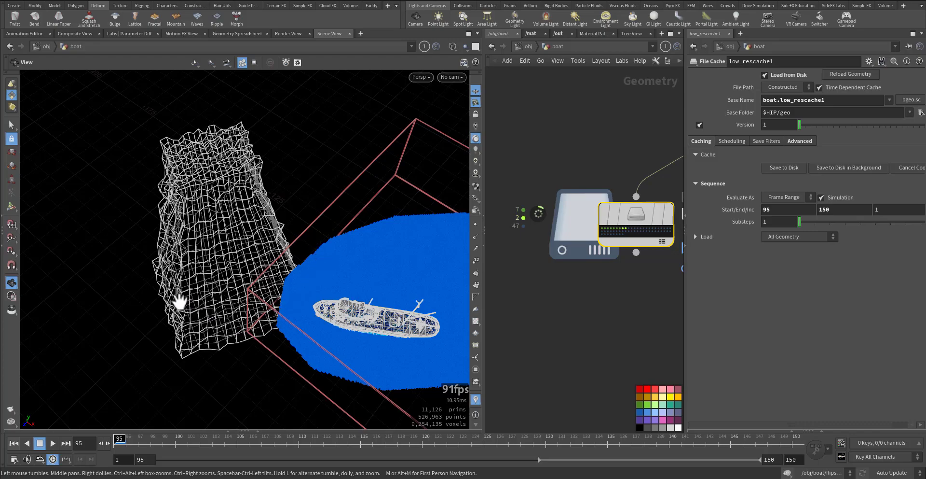
pyautogui.moveTo(209, 302); pyautogui.dragTo(303, 158)
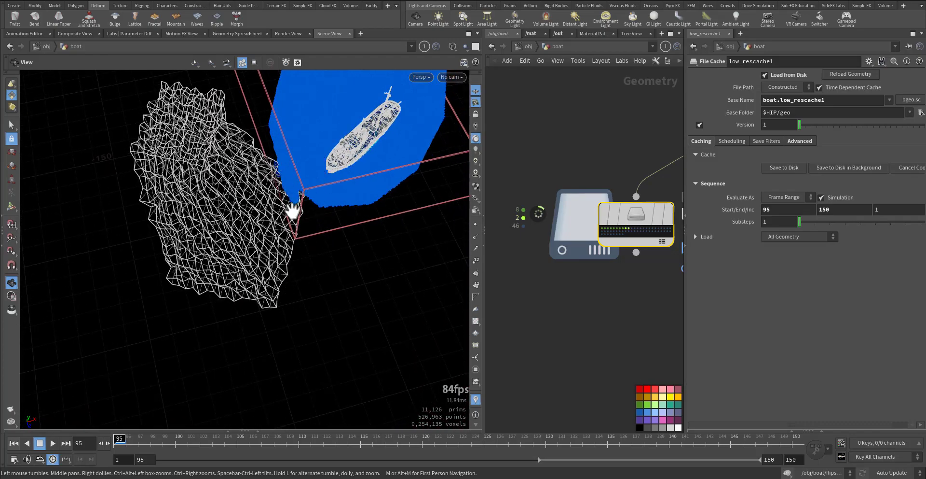
pyautogui.press('Tab')
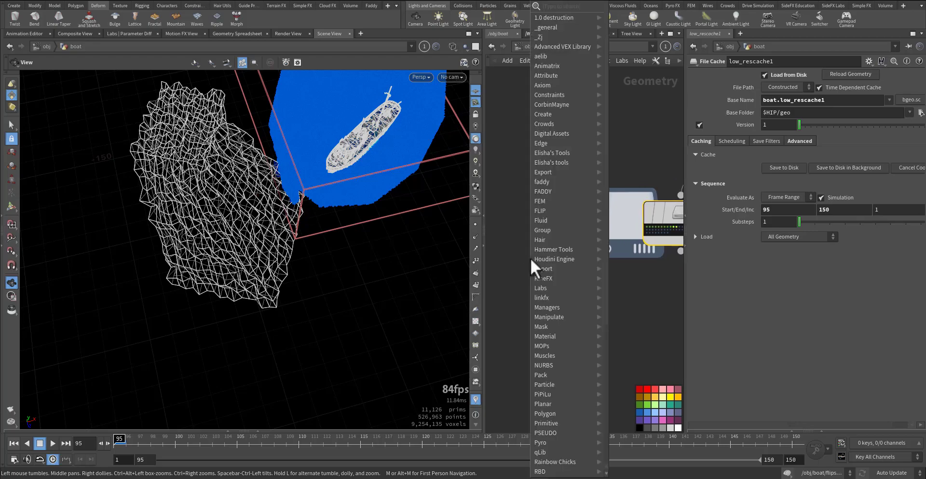
pyautogui.write('box')
pyautogui.press('Return')
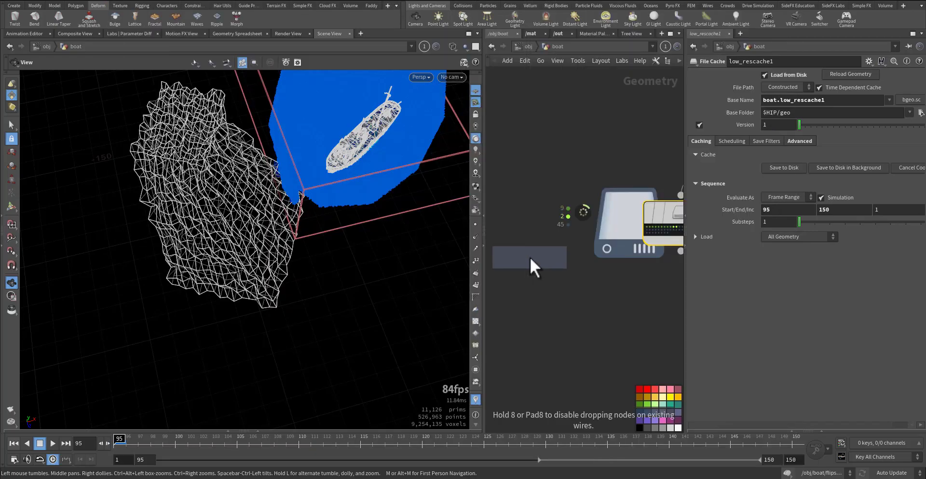
pyautogui.click(530, 257)
pyautogui.scroll(-10, 568, 297)
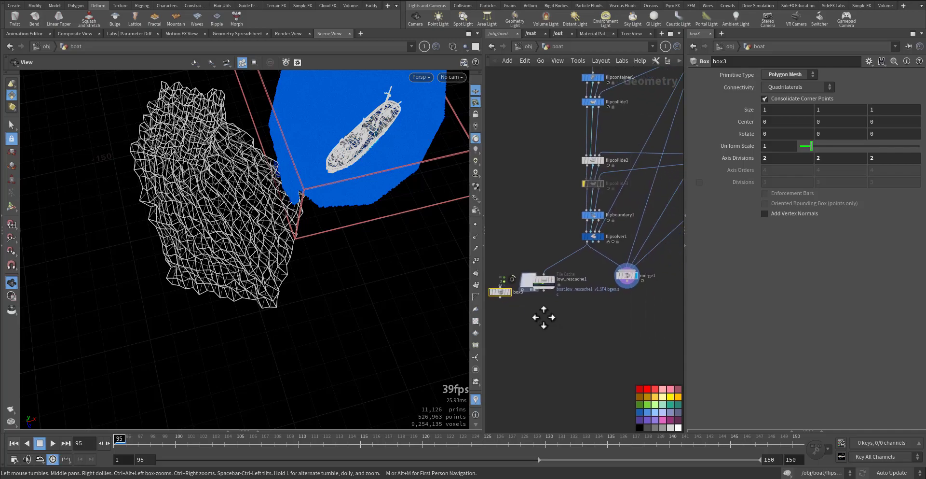
pyautogui.press('f')
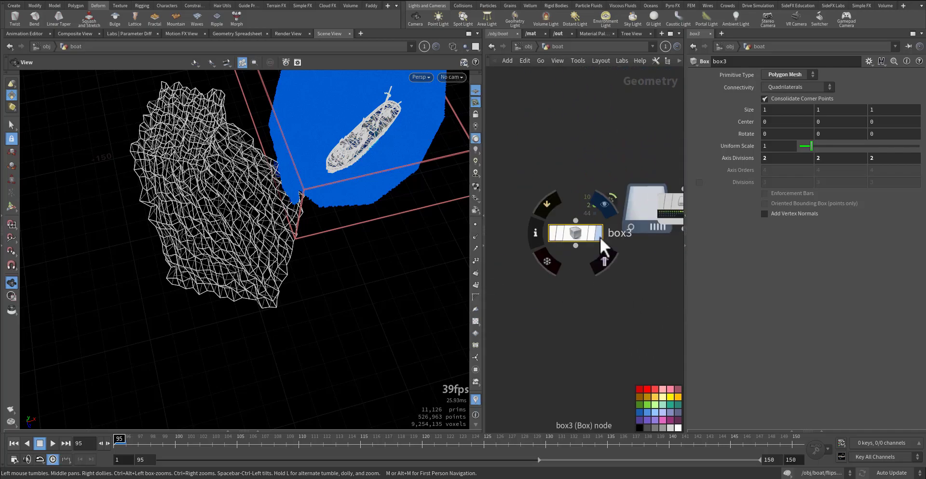
pyautogui.click(600, 236)
# - Template the mountain1 node so it shows as a wireframe reference alongside the new box
pyautogui.moveTo(620, 266); pyautogui.dragTo(441, 273, button='middle')
pyautogui.moveTo(637, 290); pyautogui.dragTo(474, 355, button='middle')
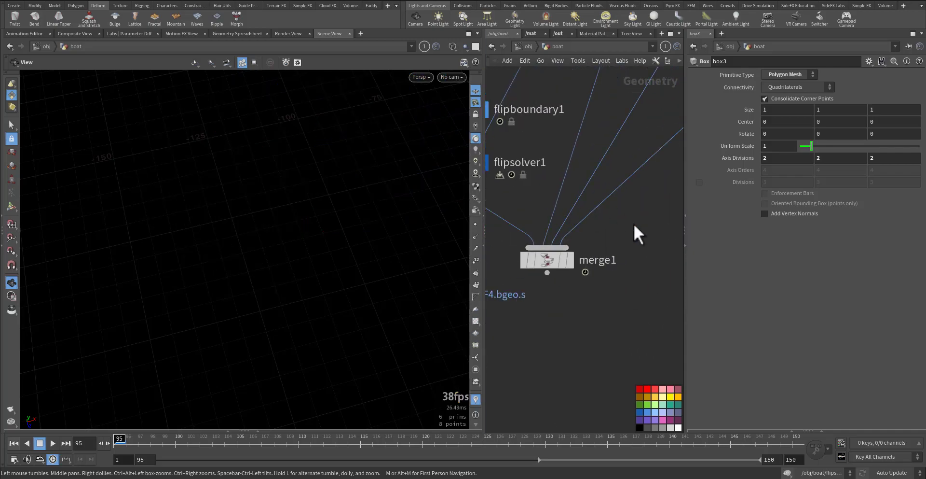
pyautogui.moveTo(635, 225); pyautogui.dragTo(547, 289, button='middle')
pyautogui.moveTo(634, 227); pyautogui.dragTo(544, 333, button='middle')
pyautogui.scroll(-3, 544, 334)
pyautogui.moveTo(558, 224); pyautogui.dragTo(540, 268, button='middle')
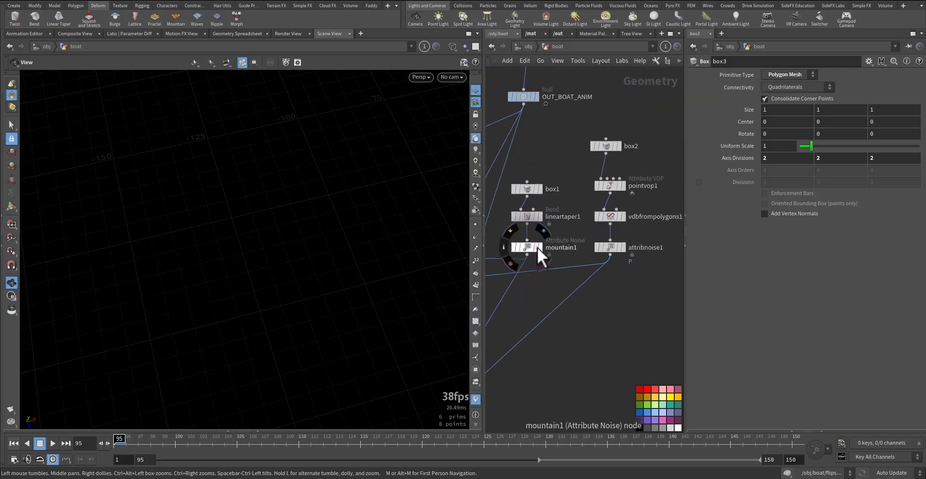
pyautogui.click(538, 247)
pyautogui.press('f')
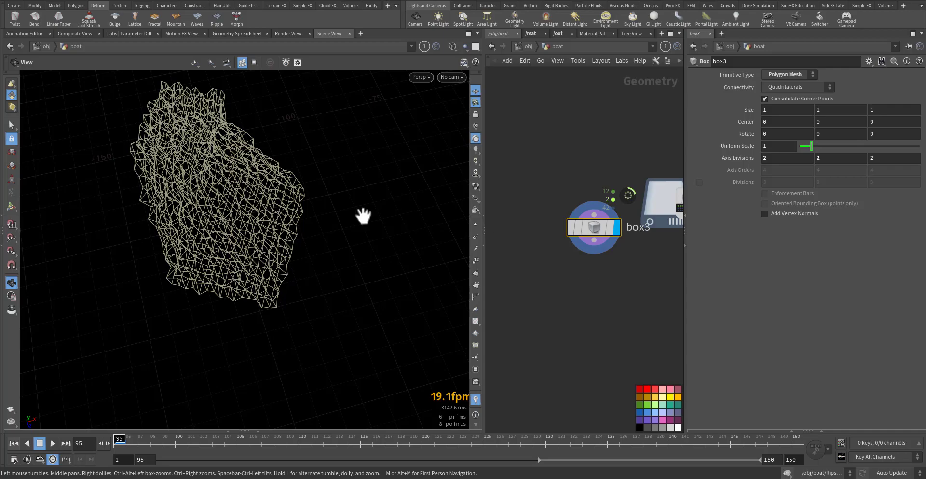
# - Move the box onto the edge of the mountain wireframe, centred at about -109.7, 0, 28.1
pyautogui.press('Return')
pyautogui.moveTo(362, 207); pyautogui.dragTo(127, 279, button='right')
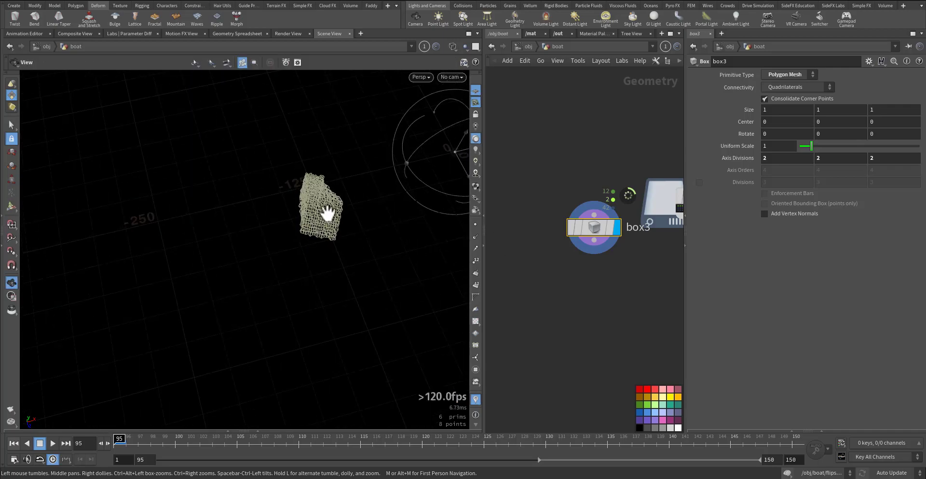
pyautogui.moveTo(329, 214); pyautogui.dragTo(276, 231, button='middle')
pyautogui.moveTo(440, 187); pyautogui.dragTo(291, 240)
pyautogui.moveTo(292, 240); pyautogui.dragTo(466, 196, button='right')
pyautogui.scroll(5, 331, 213)
# - Enlarge the box to about 26.4 × 10.9 × 21.9 and rotate it about 53° around Y to align with the mountain
pyautogui.press('Return')
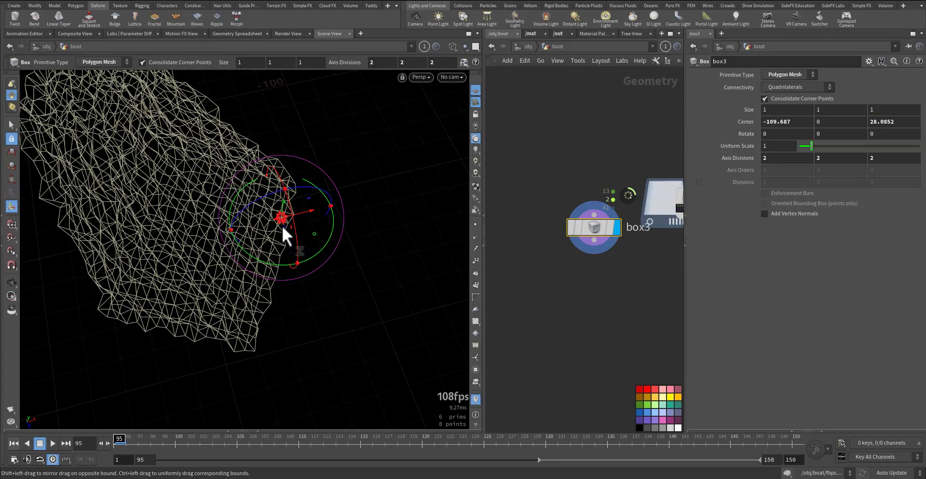
pyautogui.keyDown('shift'); pyautogui.moveTo(277, 221); pyautogui.dragTo(224, 223); pyautogui.keyUp('shift')
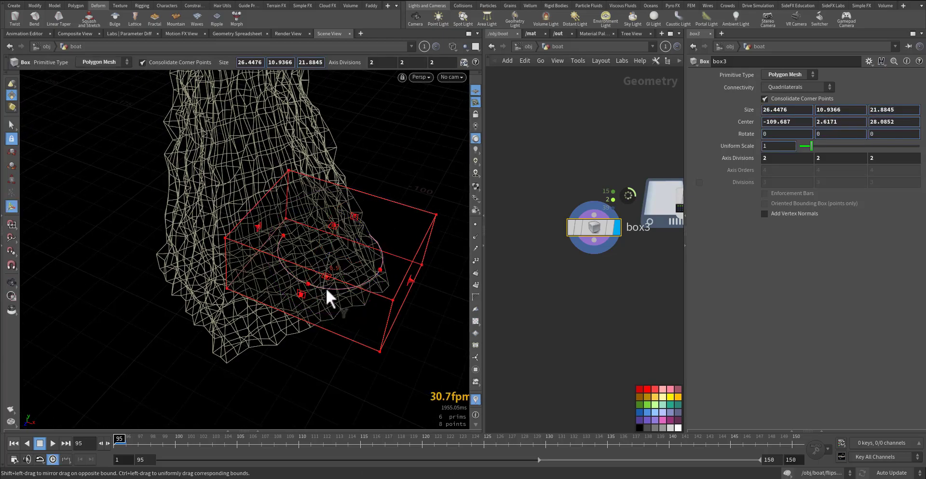
pyautogui.moveTo(325, 287); pyautogui.dragTo(341, 350)
pyautogui.keyDown('alt'); pyautogui.moveTo(320, 269); pyautogui.dragTo(321, 305, button='middle'); pyautogui.keyUp('alt')
pyautogui.moveTo(316, 290); pyautogui.dragTo(355, 246)
pyautogui.keyDown('alt'); pyautogui.moveTo(293, 357); pyautogui.dragTo(323, 294); pyautogui.keyUp('alt')
pyautogui.keyDown('alt'); pyautogui.moveTo(285, 333); pyautogui.dragTo(362, 311); pyautogui.keyUp('alt')
pyautogui.keyDown('alt'); pyautogui.moveTo(356, 311); pyautogui.dragTo(420, 321, button='middle'); pyautogui.keyUp('alt')
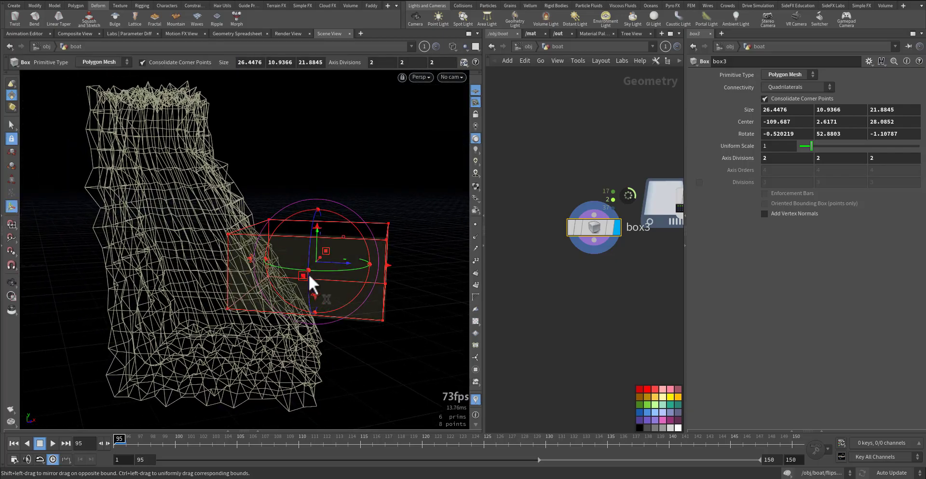
# - Fit the box over the mountain's lower slope at about 21.9 × 14.2 × 16.6, centred at about -119.1, 4.4, 27.4
pyautogui.moveTo(309, 273); pyautogui.dragTo(342, 260)
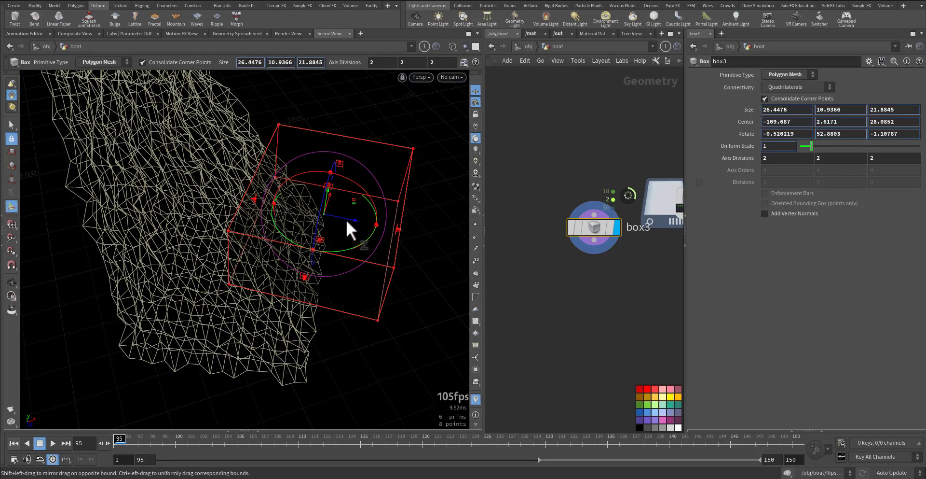
pyautogui.moveTo(347, 222); pyautogui.dragTo(355, 196)
pyautogui.press('space')
pyautogui.moveTo(300, 229); pyautogui.dragTo(275, 240)
pyautogui.keyDown('alt'); pyautogui.moveTo(275, 270); pyautogui.dragTo(233, 217); pyautogui.keyUp('alt')
pyautogui.keyDown('alt'); pyautogui.moveTo(244, 229); pyautogui.dragTo(169, 275); pyautogui.keyUp('alt')
pyautogui.moveTo(231, 276); pyautogui.dragTo(294, 260)
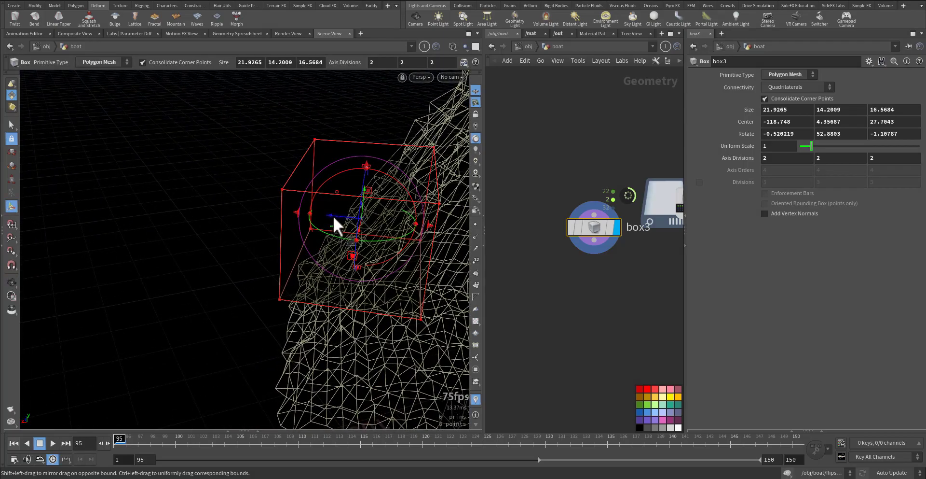
pyautogui.moveTo(335, 225); pyautogui.dragTo(316, 233)
pyautogui.press('space')
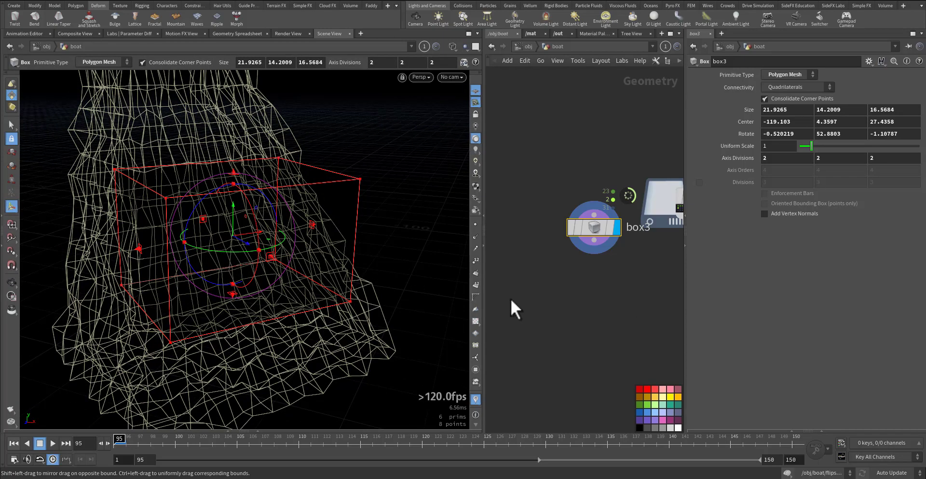
# - Add a FLIP Container node below box3, wire the box into its input and display the container
pyautogui.moveTo(520, 297); pyautogui.dragTo(545, 271, button='middle')
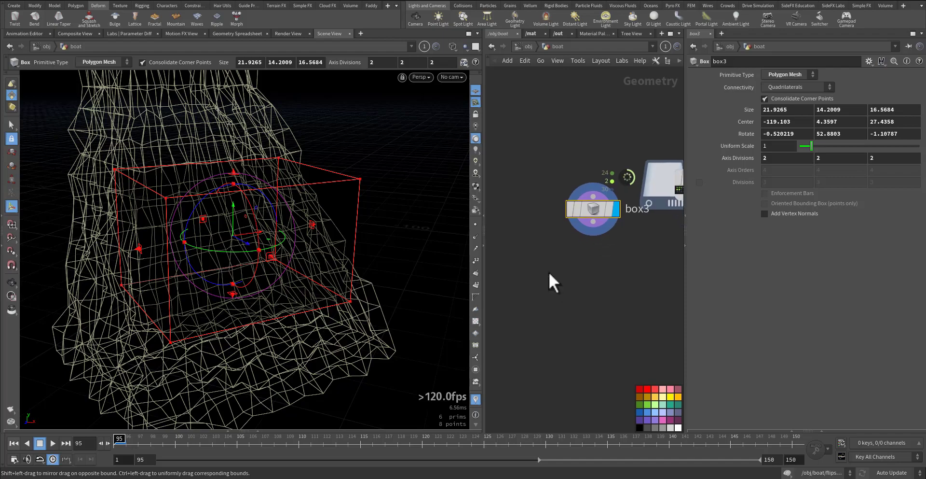
pyautogui.press('Tab')
pyautogui.write('fli')
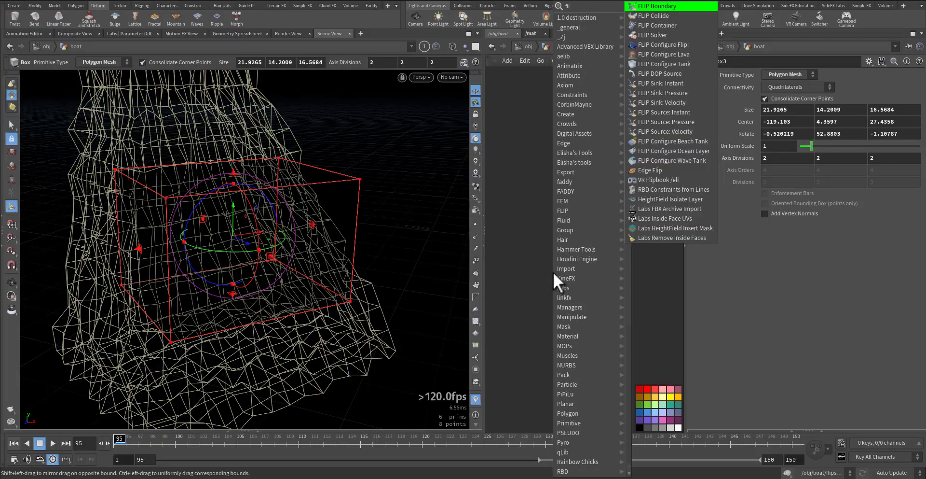
pyautogui.write('con')
pyautogui.press('Return')
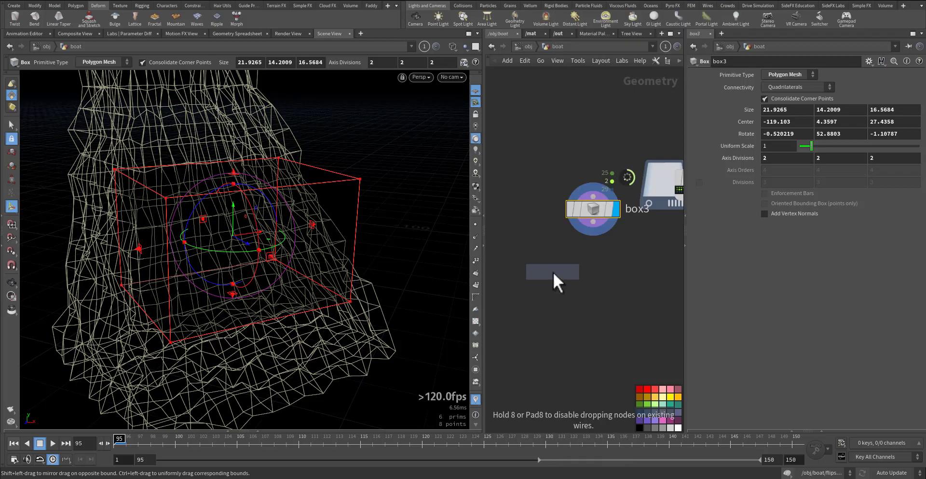
pyautogui.click(589, 274)
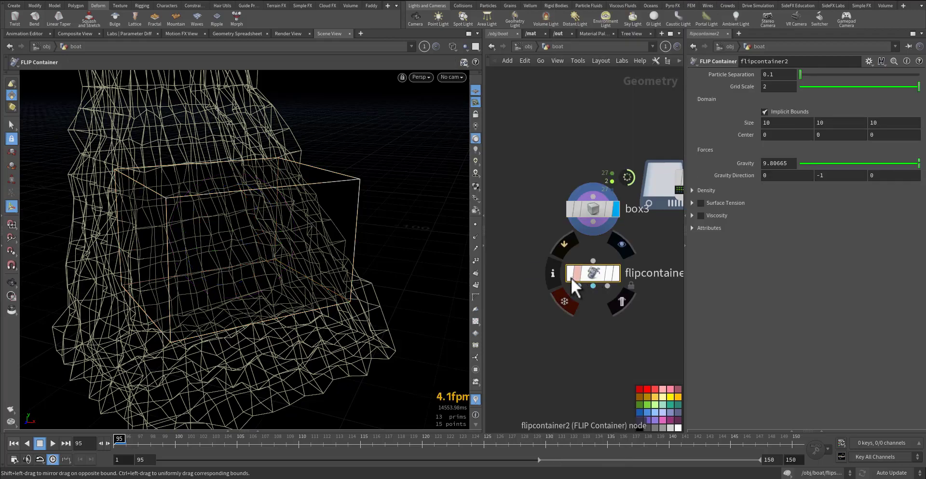
pyautogui.moveTo(556, 241); pyautogui.dragTo(524, 241, button='middle')
pyautogui.click(561, 260)
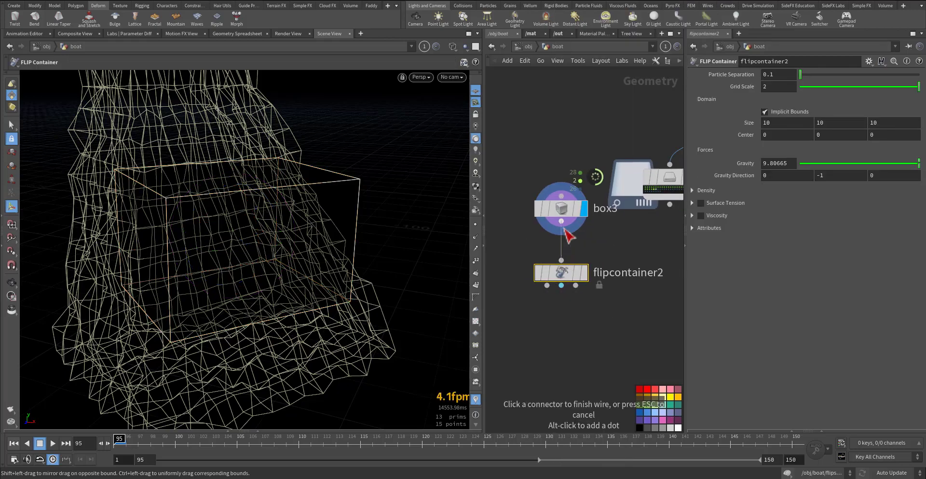
pyautogui.click(561, 220)
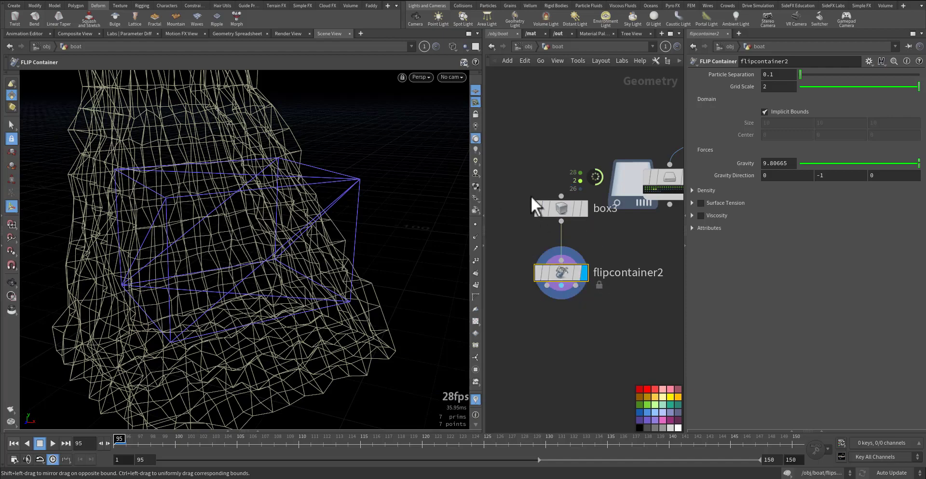
# - Arrange the box and FLIP container nodes in a column and hide the mountain template, leaving only the container displayed
pyautogui.moveTo(560, 209); pyautogui.dragTo(560, 238)
pyautogui.scroll(4, 610, 183)
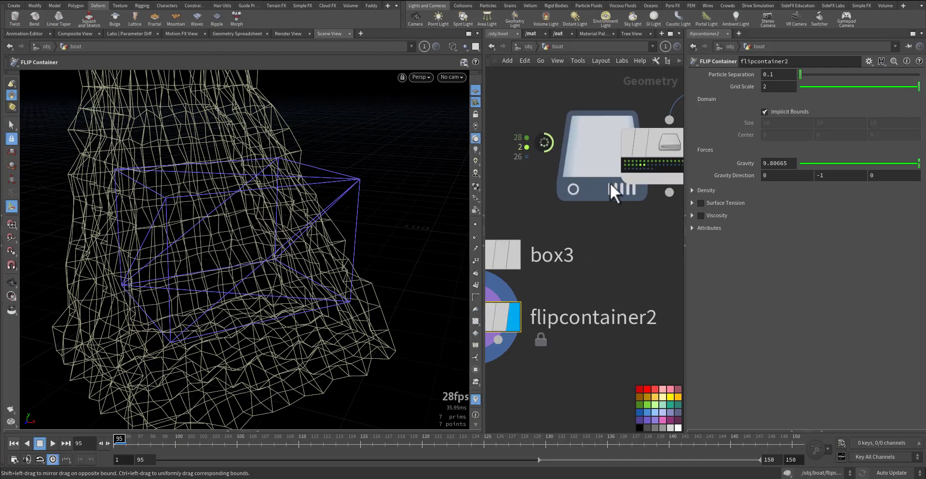
pyautogui.moveTo(608, 246); pyautogui.dragTo(596, 247, button='middle')
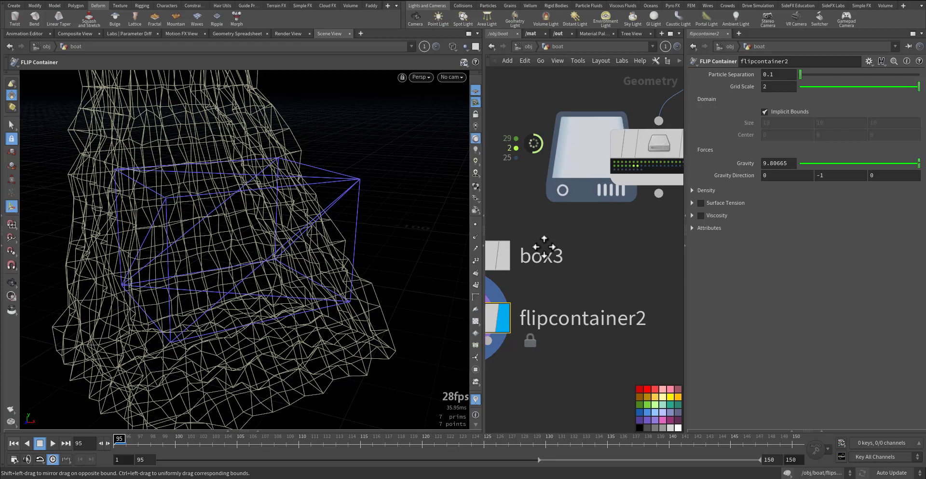
pyautogui.press('f')
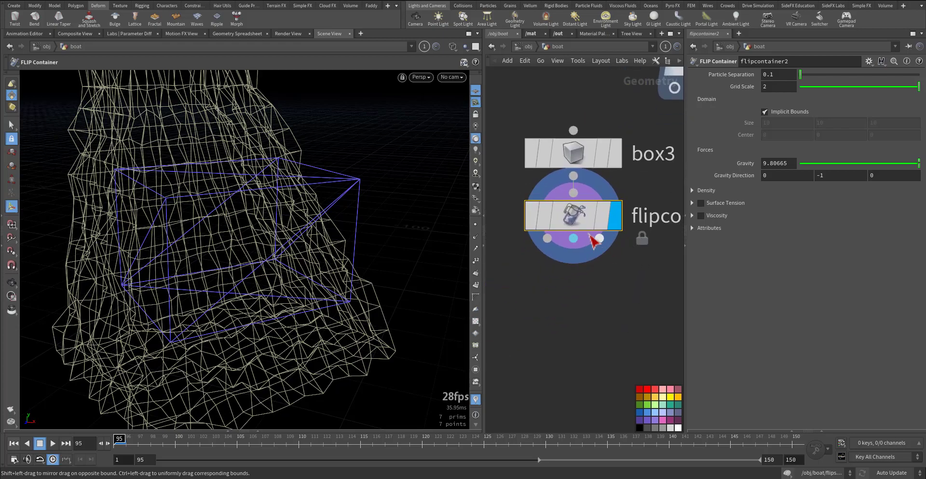
pyautogui.moveTo(575, 220); pyautogui.dragTo(573, 246)
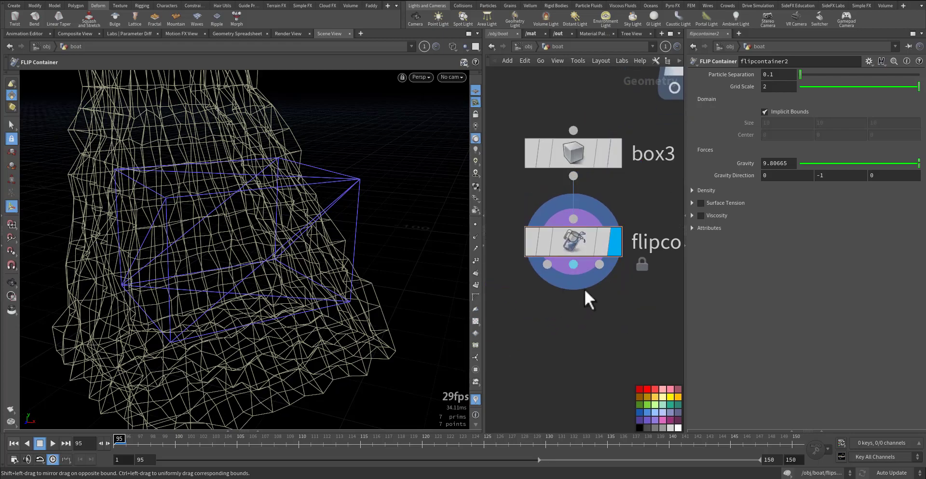
pyautogui.click(603, 250)
pyautogui.click(603, 250)
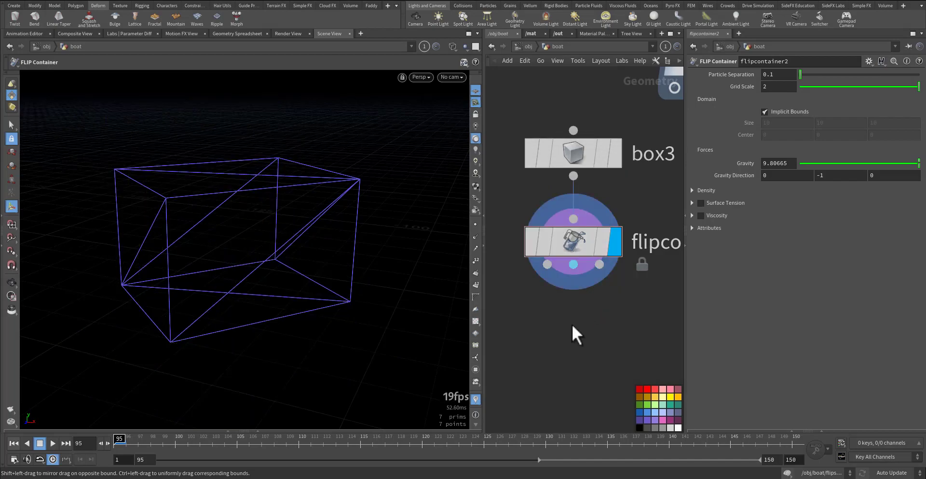
# - Add a FLIP Collide node below the FLIP container, connected to the container's three outputs
pyautogui.press('Tab')
pyautogui.write('fl')
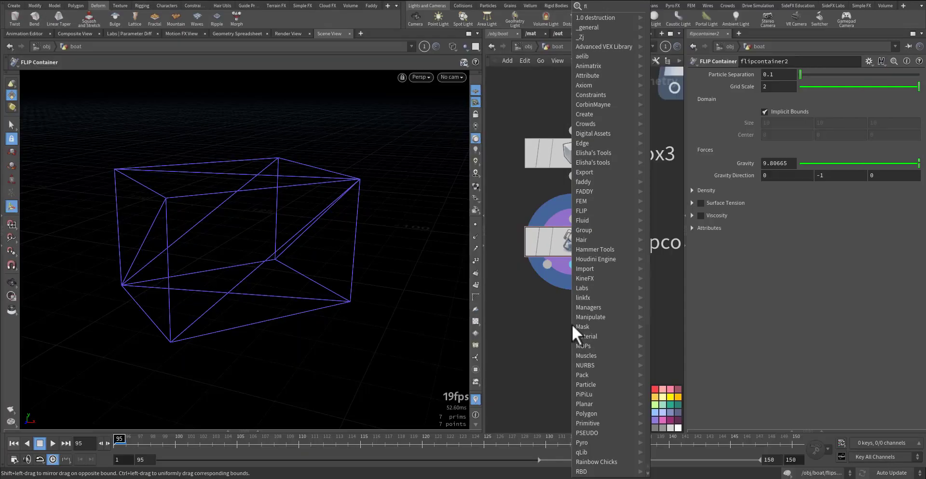
pyautogui.write('ipcoll')
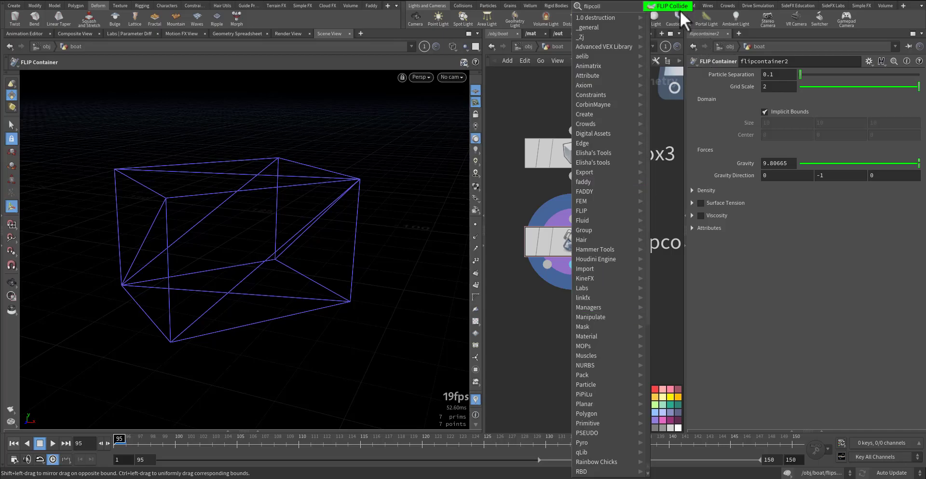
pyautogui.click(681, 9)
pyautogui.click(582, 346)
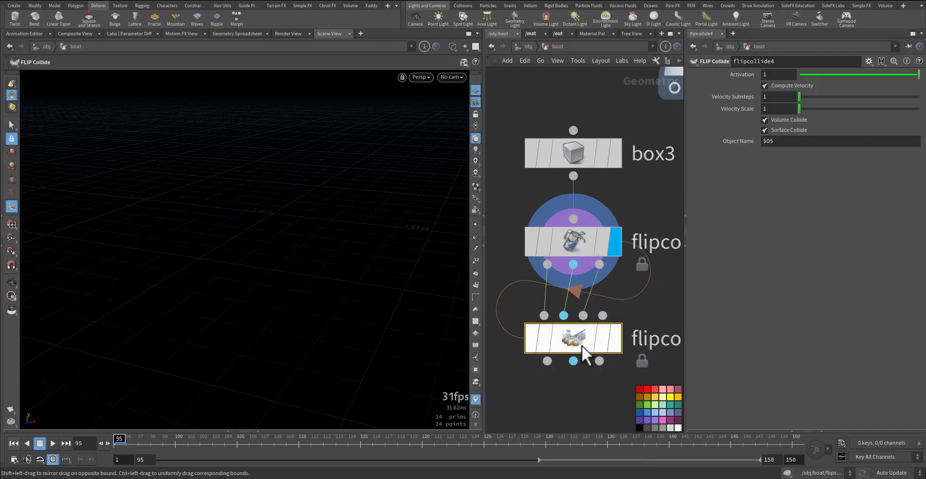
# - Create an Object Merge referencing mountain1 and move it beside flipcollide4 in the new FLIP chain
pyautogui.moveTo(602, 383); pyautogui.dragTo(537, 377, button='middle')
pyautogui.moveTo(645, 297); pyautogui.dragTo(595, 312, button='middle')
pyautogui.scroll(-2, 595, 312)
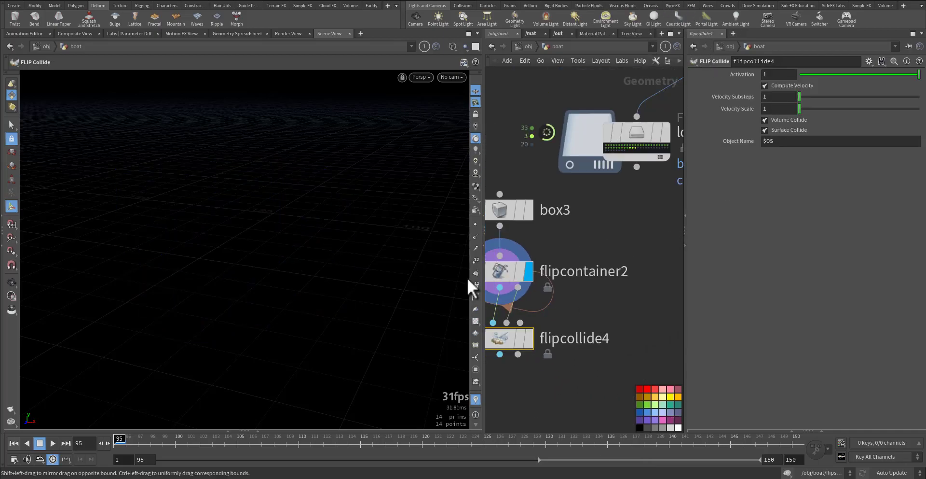
pyautogui.scroll(-6, 550, 335)
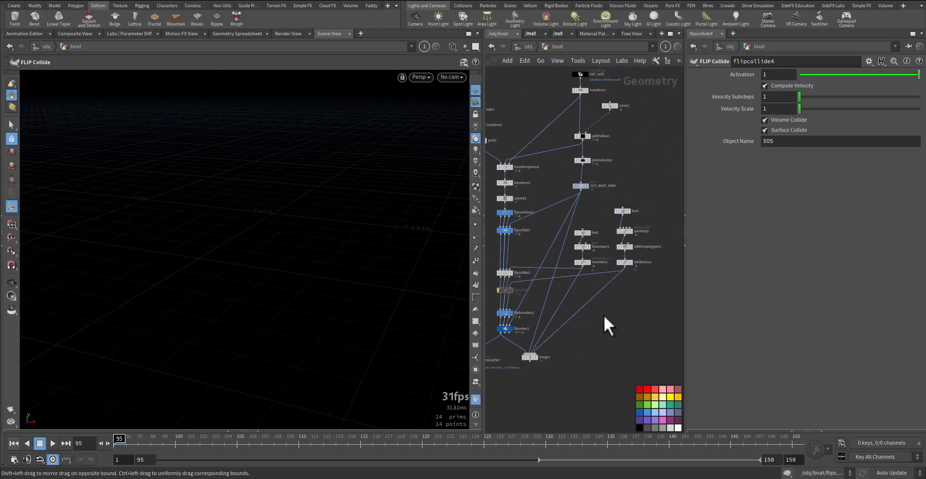
pyautogui.scroll(4, 599, 284)
pyautogui.click(566, 241)
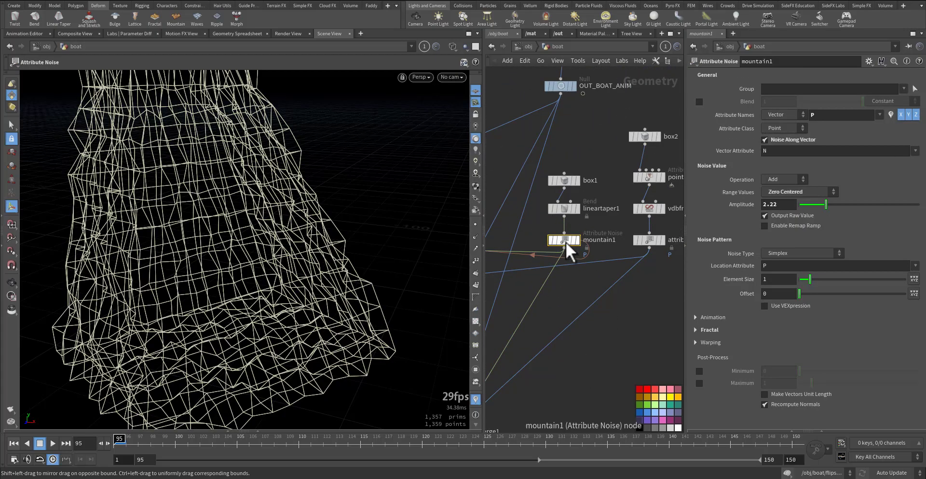
pyautogui.hotkey('alt', 'g')
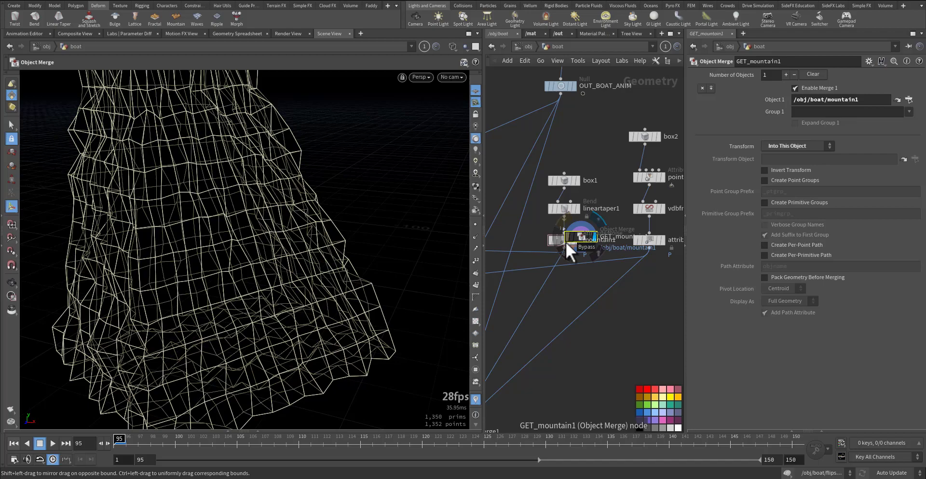
pyautogui.hotkey('ctrl', 'x')
pyautogui.moveTo(597, 386); pyautogui.dragTo(662, 244, button='middle')
pyautogui.moveTo(567, 316); pyautogui.dragTo(616, 248, button='middle')
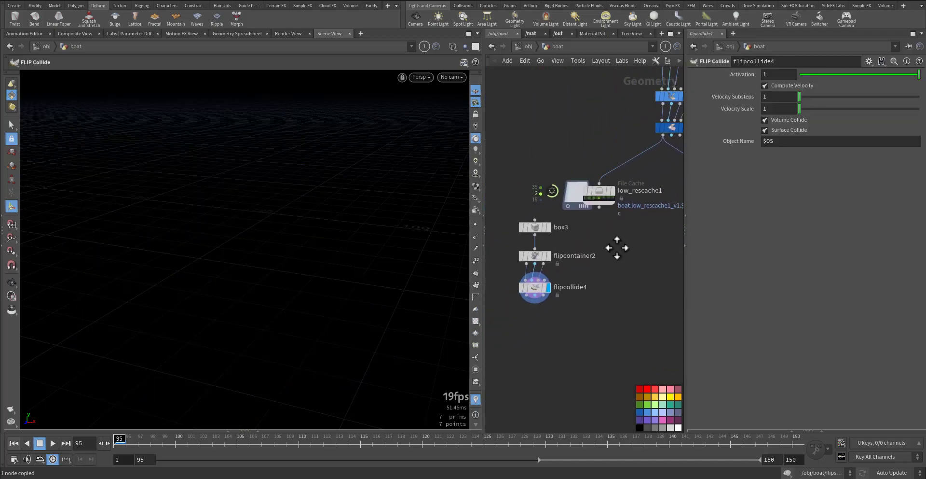
pyautogui.hotkey('ctrl', 'v')
pyautogui.scroll(4, 598, 299)
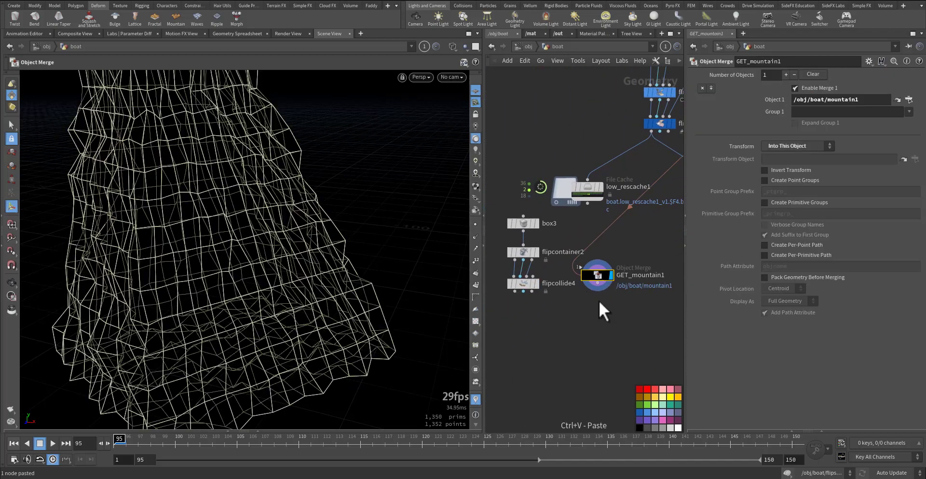
# - Wire GET_mountain1 into the fourth input of flipcollide4 and place it slightly above the collide node
pyautogui.click(499, 261)
pyautogui.click(604, 261)
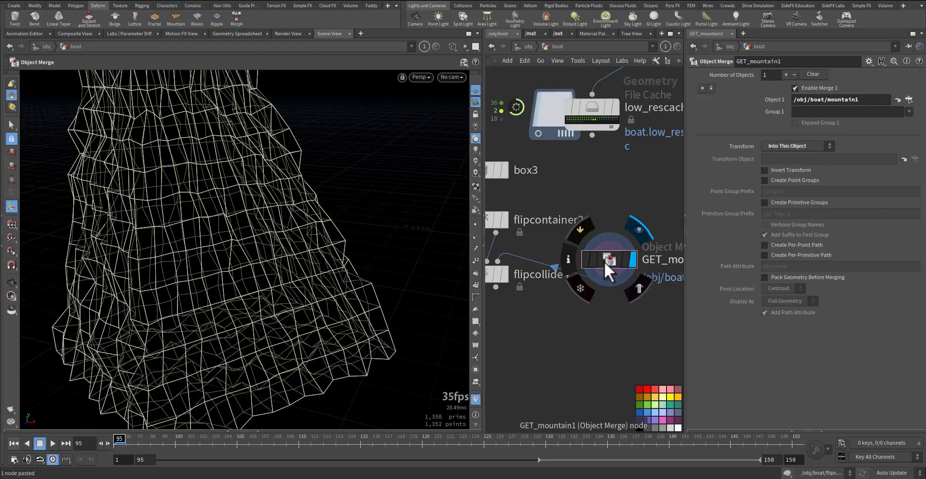
pyautogui.moveTo(604, 261); pyautogui.dragTo(605, 231)
pyautogui.moveTo(611, 294); pyautogui.dragTo(624, 314, button='middle')
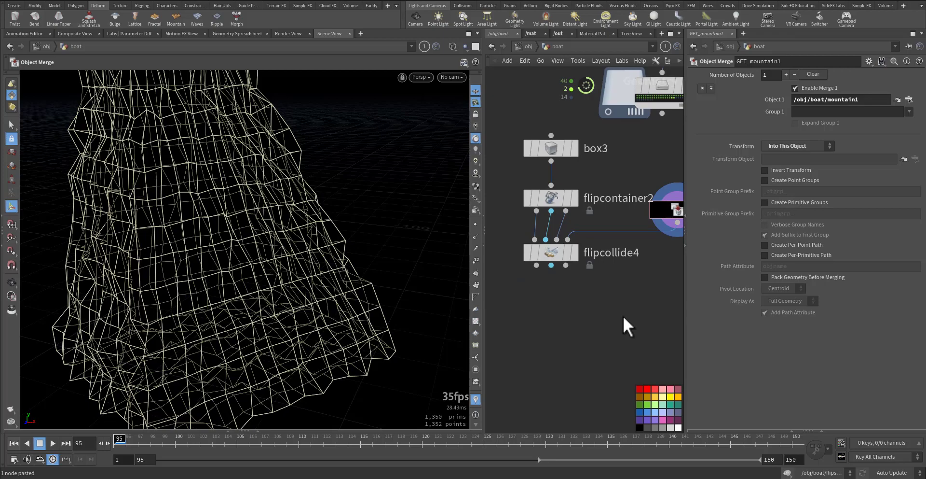
# - Add a FLIP Solver below flipcollide4, connected to its three outputs, and name it hirs_flipsolver2
pyautogui.press('Tab')
pyautogui.write('f')
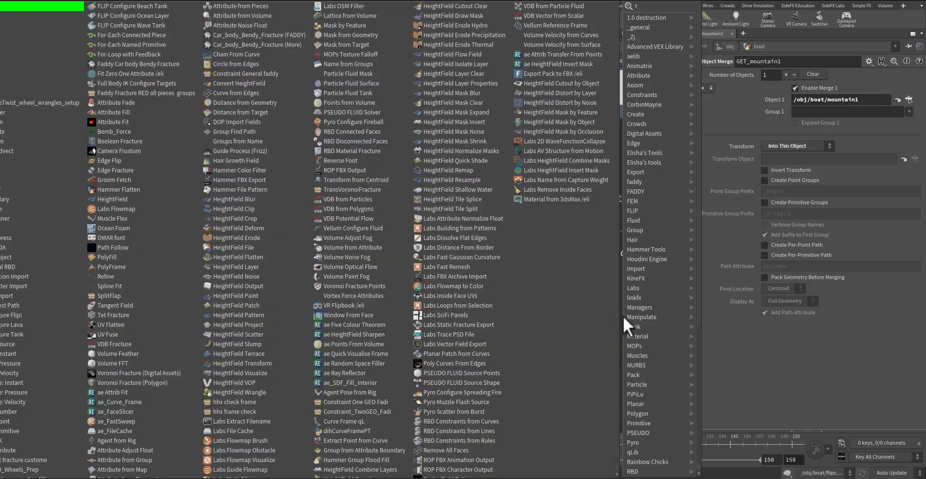
pyautogui.write('lipsol')
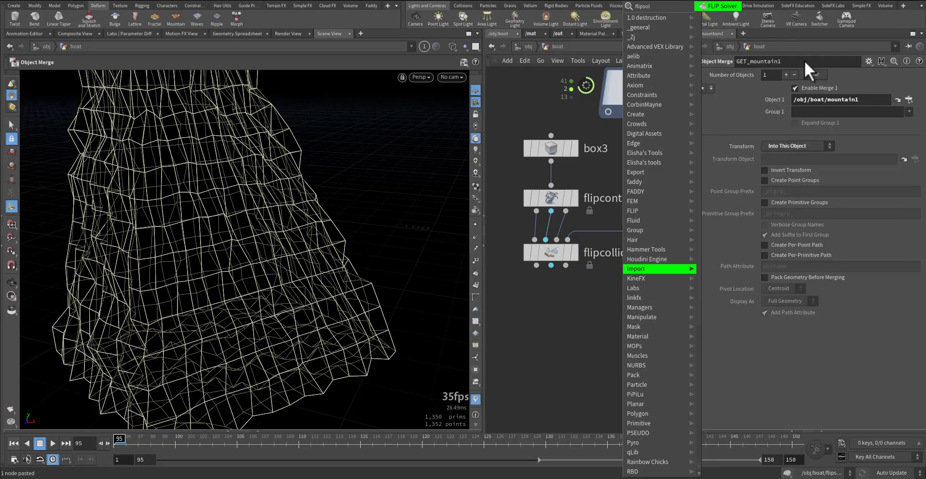
pyautogui.click(725, 7)
pyautogui.click(568, 310)
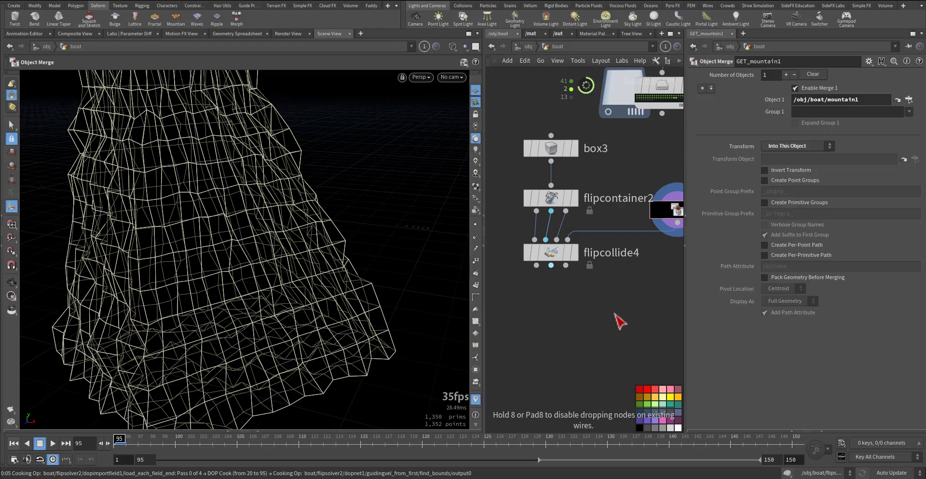
pyautogui.hotkey('ctrl', 'v')
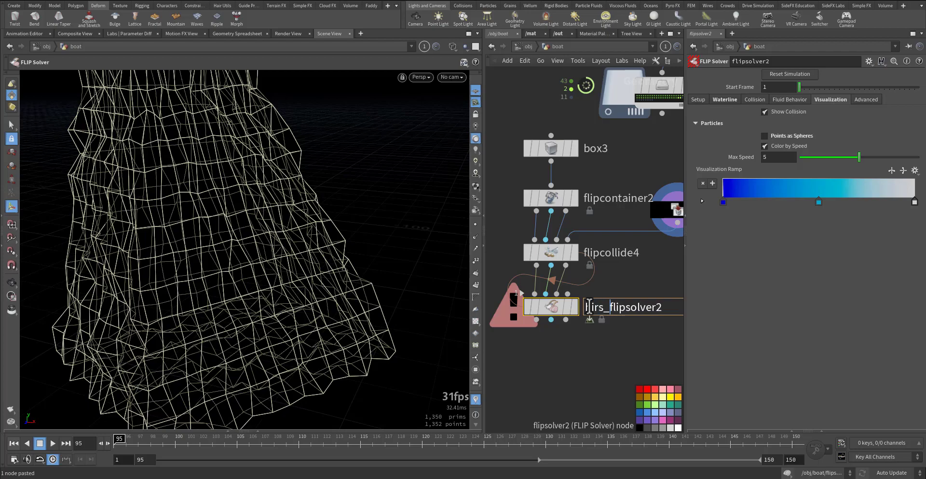
pyautogui.press('Return')
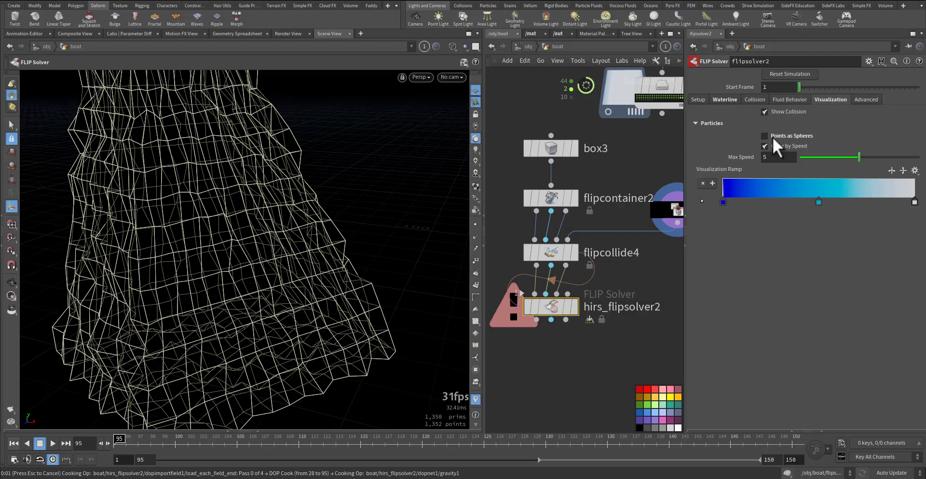
# - Set the start frame of hirs_flipsolver2 to 95, display the solver and move it further below flipcollide4
pyautogui.moveTo(770, 88); pyautogui.dragTo(752, 88)
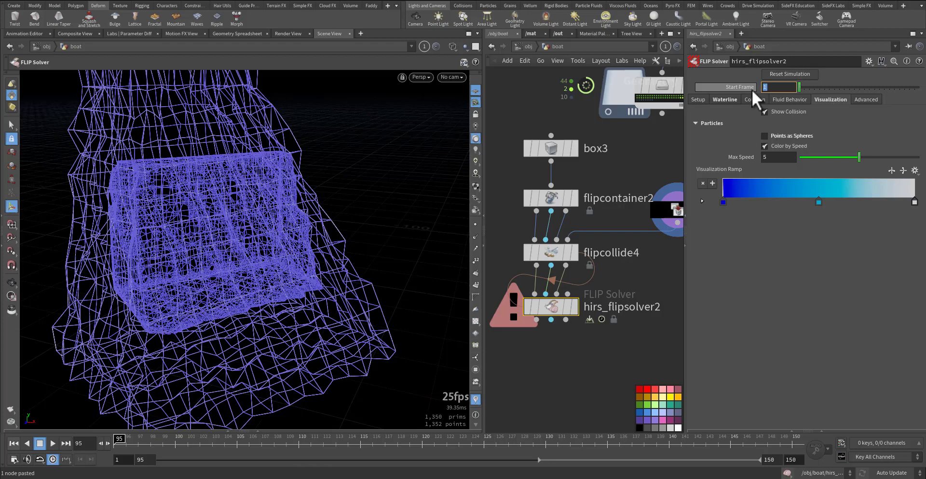
pyautogui.write('95')
pyautogui.press('Return')
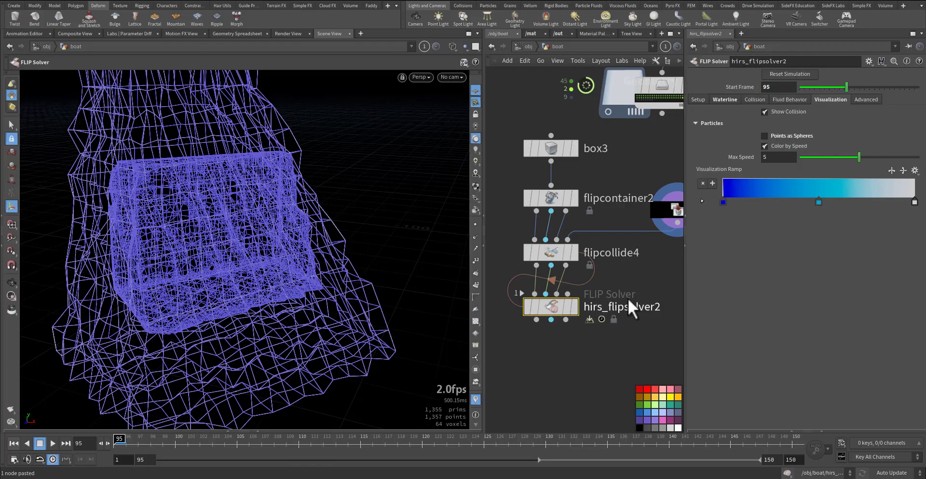
pyautogui.click(577, 308)
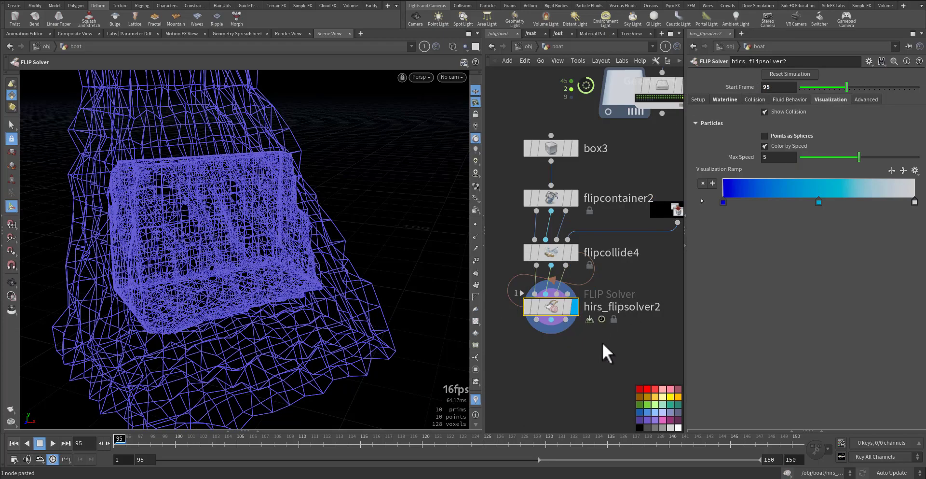
pyautogui.moveTo(556, 310); pyautogui.dragTo(556, 339)
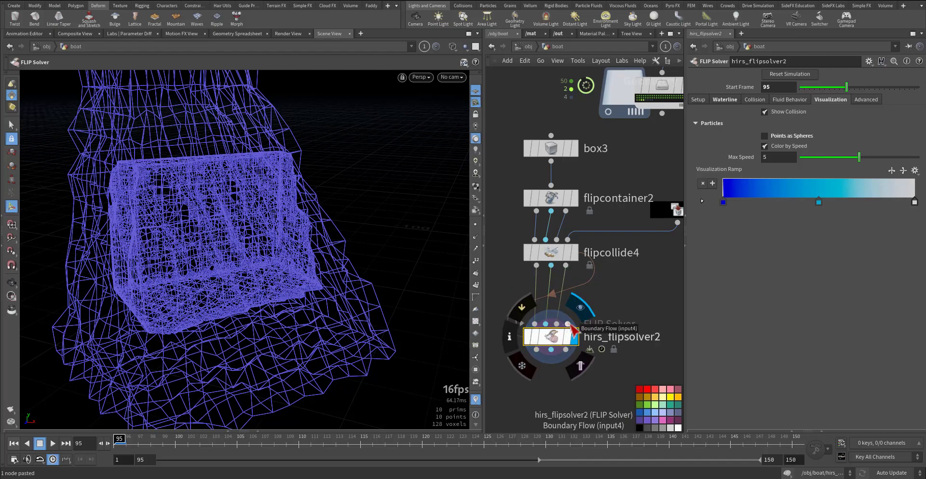
# - Check the solver's waterline boundary conditions and display low_rescache1 to examine its cached fluid at frame 95
pyautogui.click(720, 101)
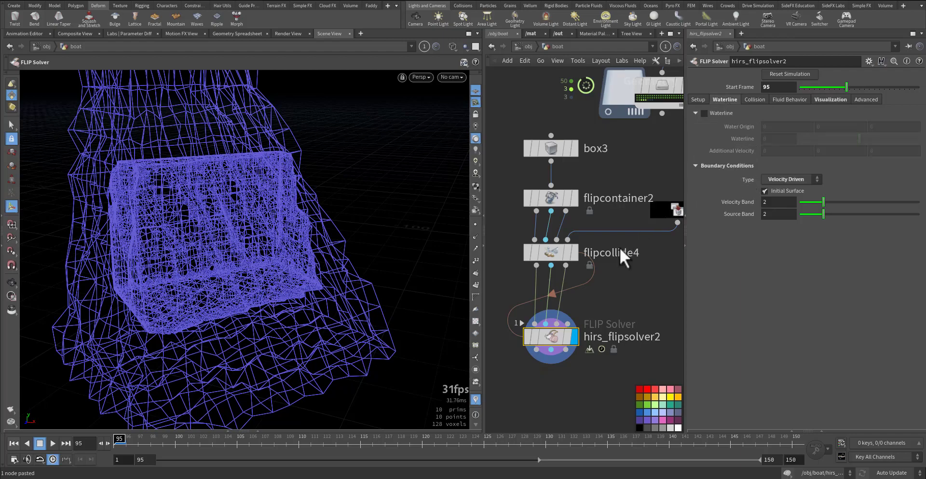
pyautogui.moveTo(612, 291); pyautogui.dragTo(563, 301, button='middle')
pyautogui.scroll(-3, 592, 297)
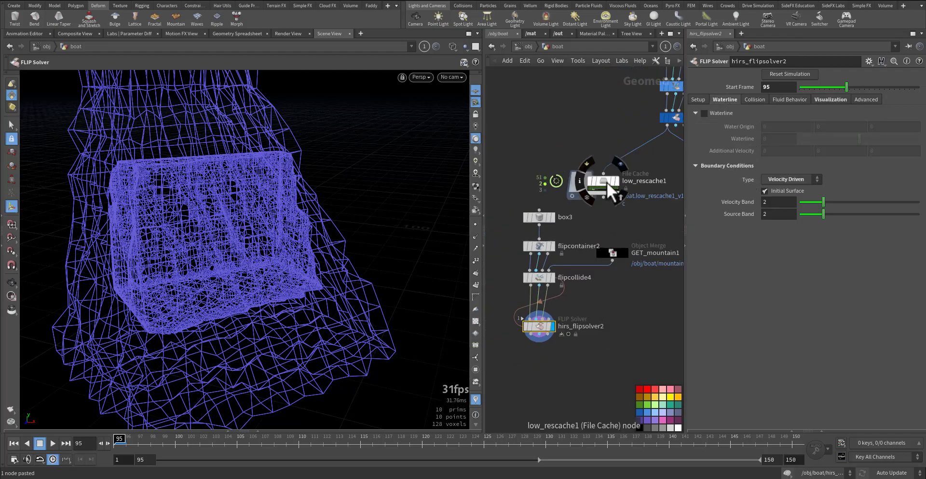
pyautogui.moveTo(605, 184); pyautogui.dragTo(621, 198)
pyautogui.click(620, 199)
pyautogui.click(621, 210)
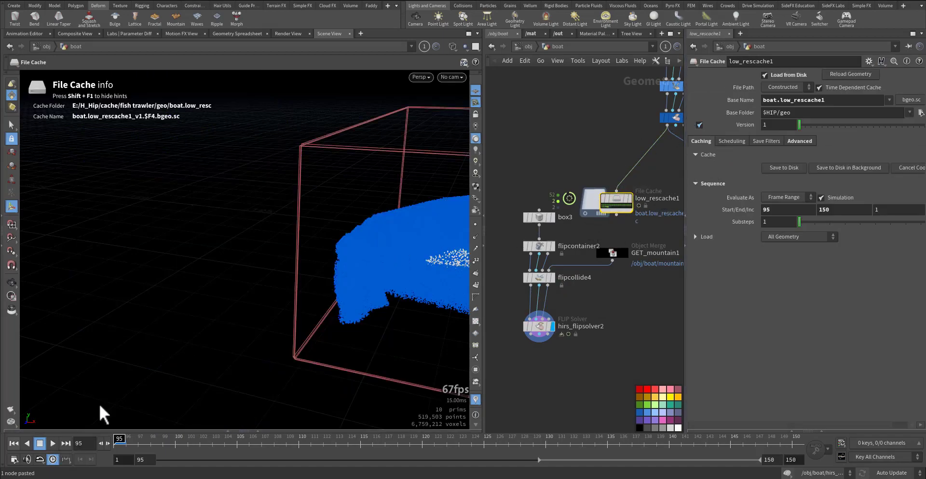
pyautogui.press('Escape')
pyautogui.press('h')
pyautogui.moveTo(232, 309); pyautogui.dragTo(278, 326)
pyautogui.moveTo(338, 297); pyautogui.dragTo(274, 288, button='right')
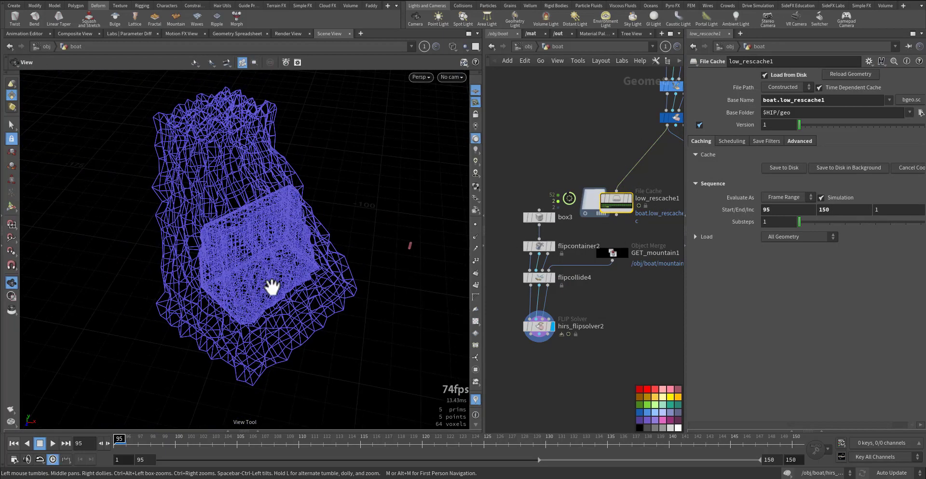
pyautogui.moveTo(273, 288); pyautogui.dragTo(252, 278, button='middle')
pyautogui.click(630, 196)
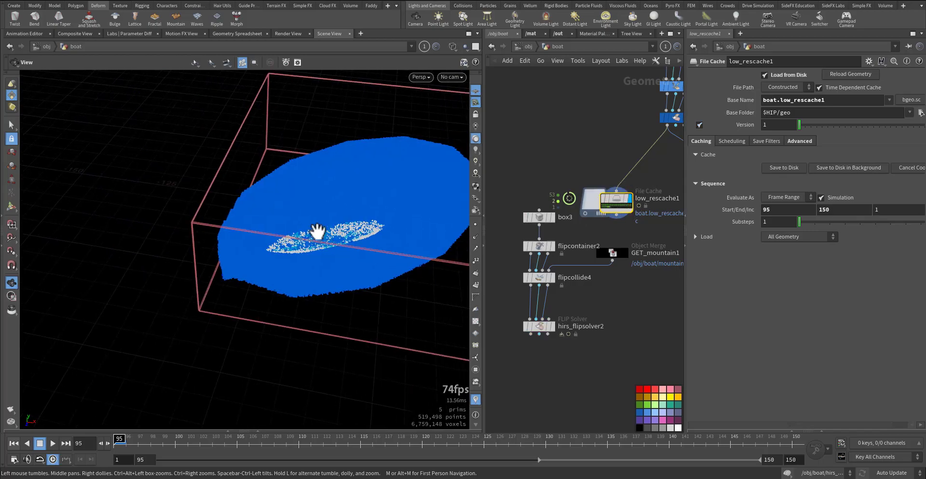
pyautogui.moveTo(314, 228); pyautogui.dragTo(372, 211, button='right')
pyautogui.moveTo(227, 442); pyautogui.dragTo(82, 424)
pyautogui.scroll(6, 559, 361)
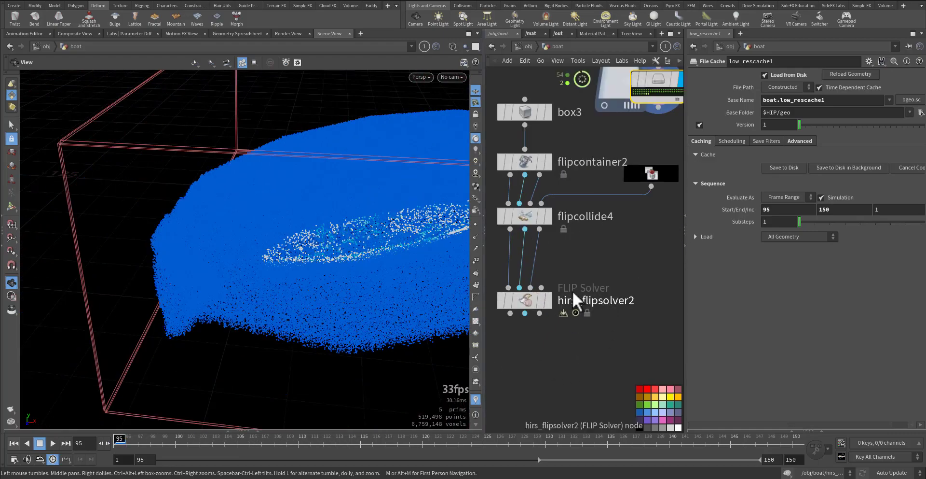
# - Wire the low_rescache1 output into the fourth input (Boundary Flow) of hirs_flipsolver2 and move the cache node beside the solver
pyautogui.click(542, 287)
pyautogui.moveTo(624, 263); pyautogui.dragTo(591, 314, button='middle')
pyautogui.click(622, 174)
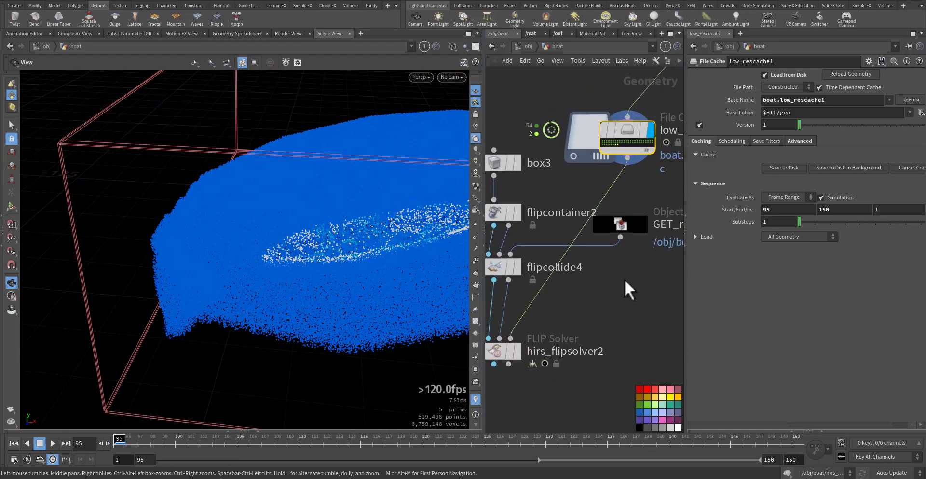
pyautogui.moveTo(624, 279); pyautogui.dragTo(539, 268, button='middle')
pyautogui.moveTo(548, 140); pyautogui.dragTo(634, 274)
pyautogui.moveTo(570, 336); pyautogui.dragTo(629, 304, button='middle')
# - Display hirs_flipsolver2 and inspect the particles sourced at the mountain's edge
pyautogui.click(593, 271)
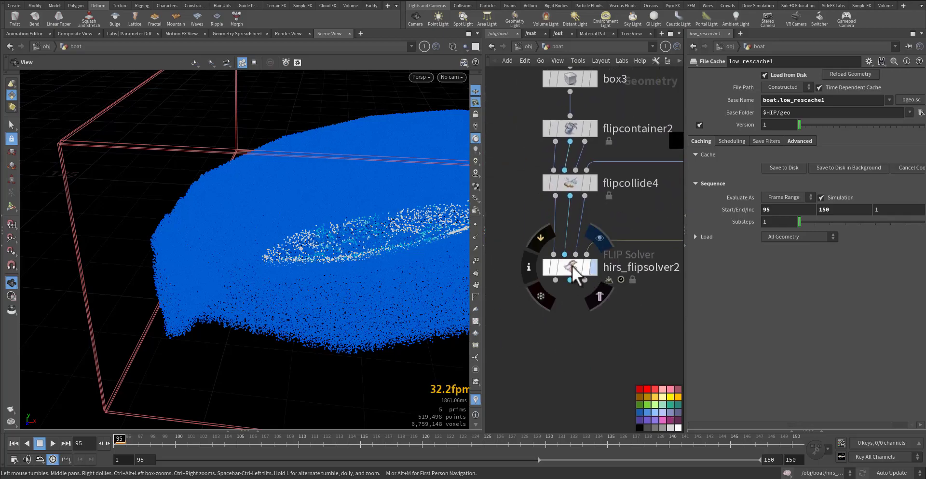
pyautogui.click(574, 275)
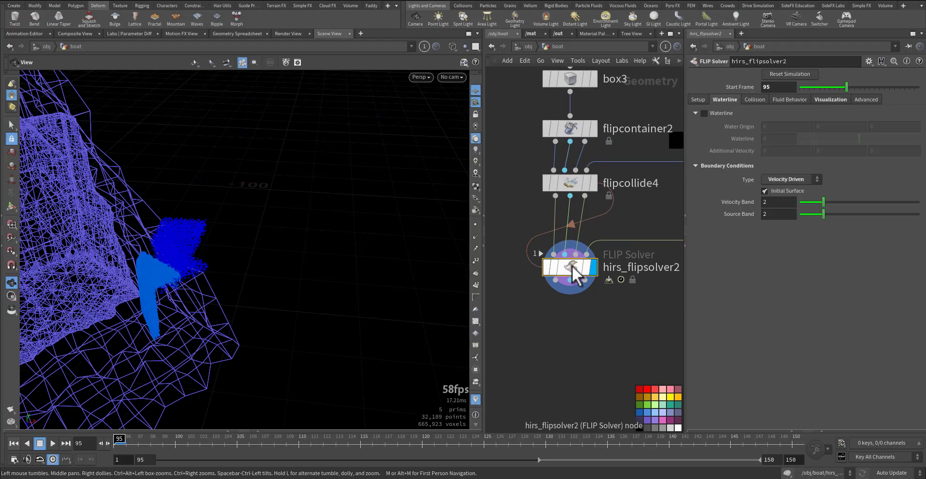
pyautogui.moveTo(183, 296); pyautogui.dragTo(292, 281)
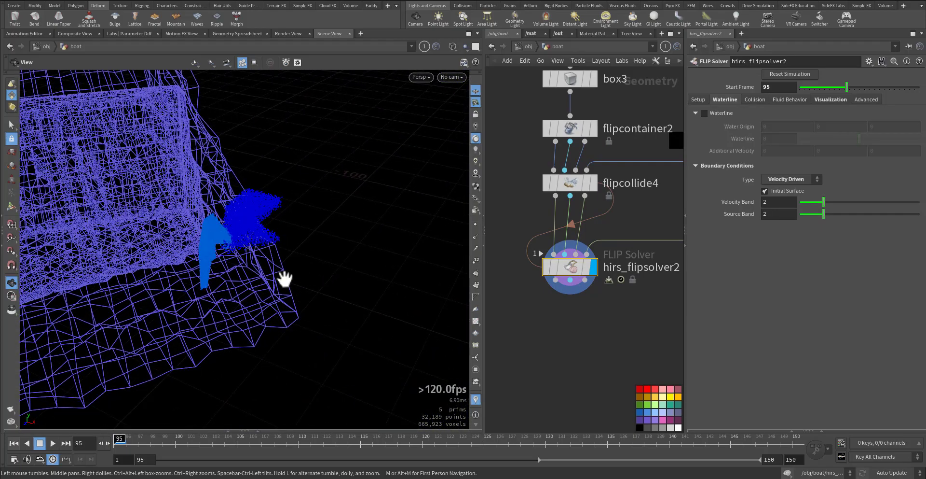
# - Set the Particle Separation of flipcontainer2 to 0.025 and copy that parameter
pyautogui.moveTo(540, 304); pyautogui.dragTo(540, 349, button='middle')
pyautogui.moveTo(519, 236); pyautogui.dragTo(521, 287, button='middle')
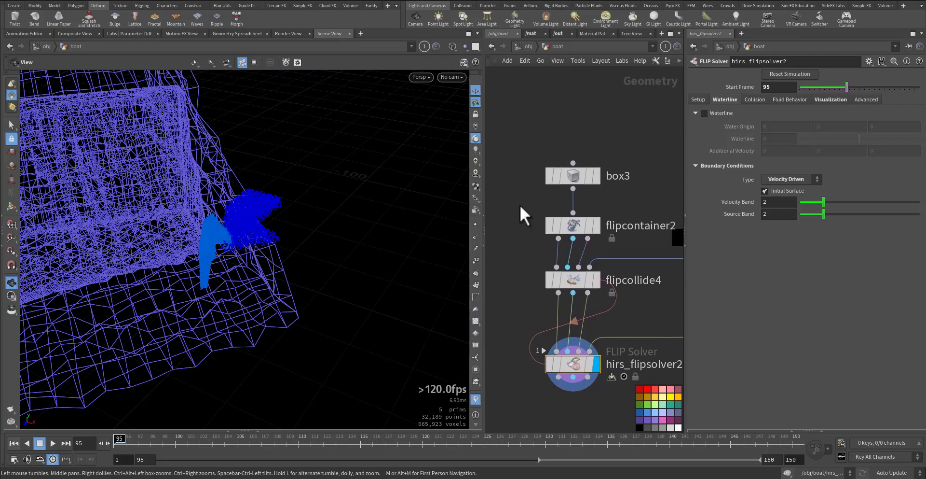
pyautogui.click(559, 227)
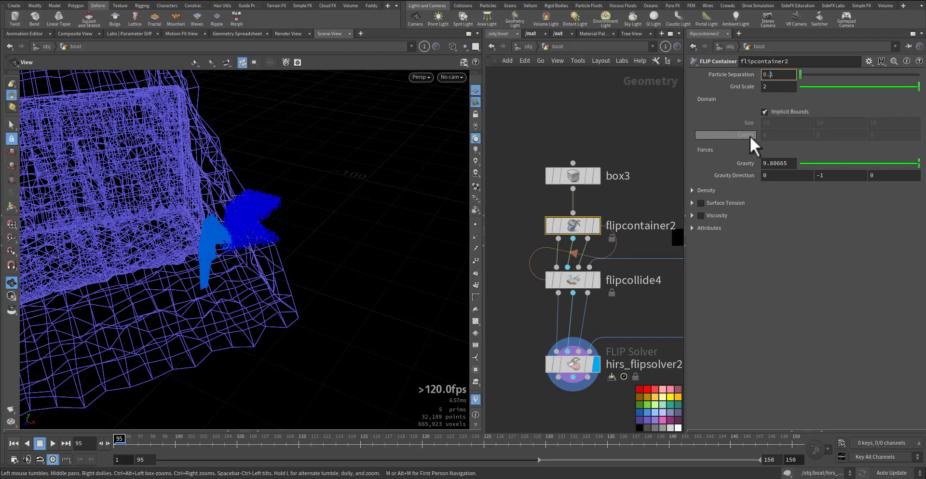
pyautogui.moveTo(644, 130); pyautogui.dragTo(635, 129, button='middle')
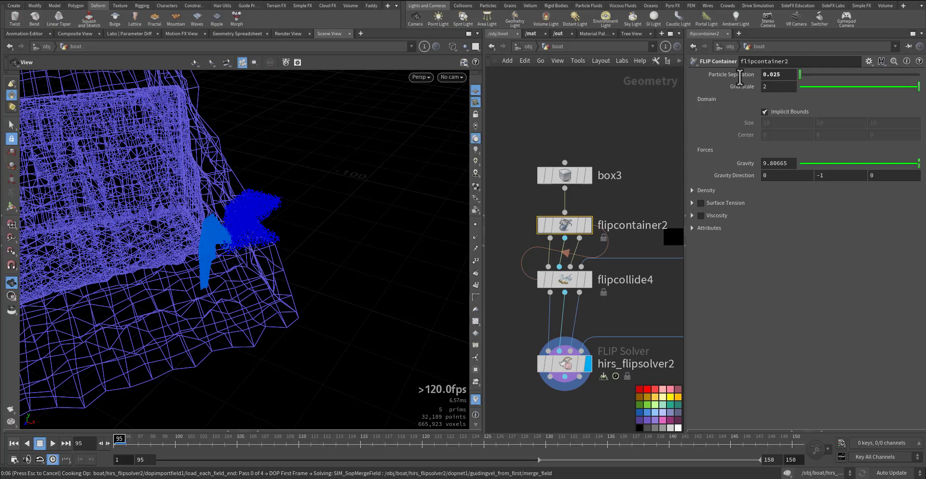
pyautogui.rightClick(726, 75)
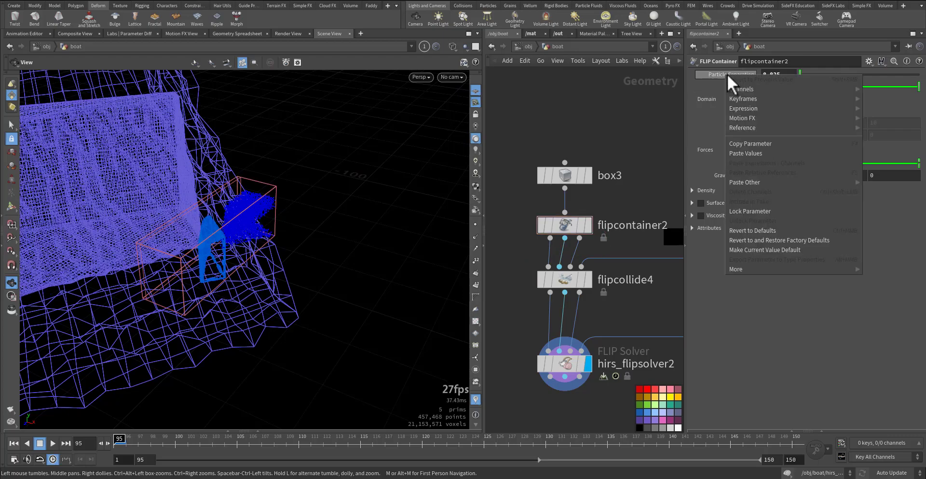
pyautogui.click(755, 144)
# - Enable Particle Separation on hirs_flipsolver2 and link it to flipcontainer2's Particle Separation with a relative reference
pyautogui.moveTo(507, 300); pyautogui.dragTo(532, 211, button='middle')
pyautogui.click(590, 275)
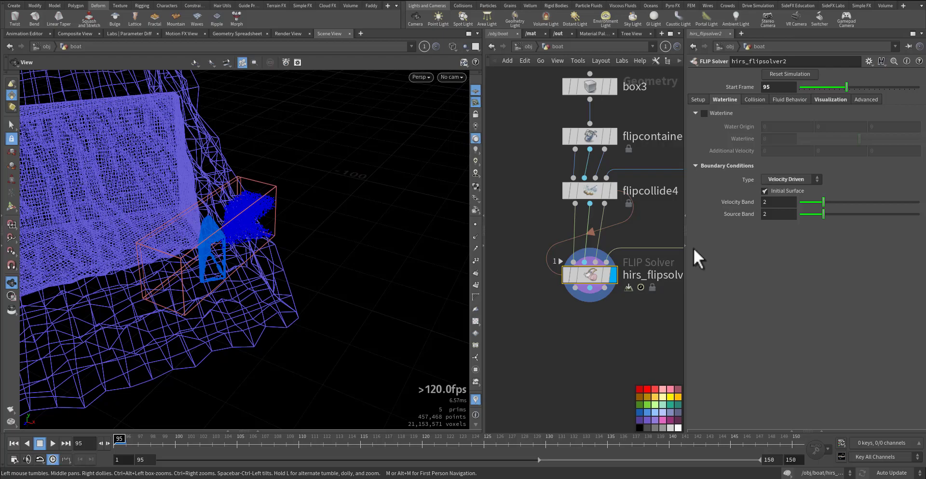
pyautogui.click(696, 100)
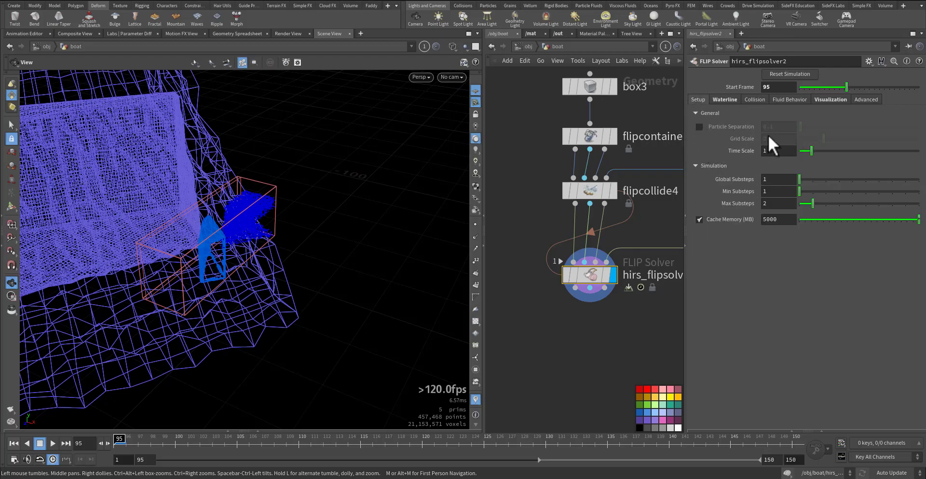
pyautogui.rightClick(743, 124)
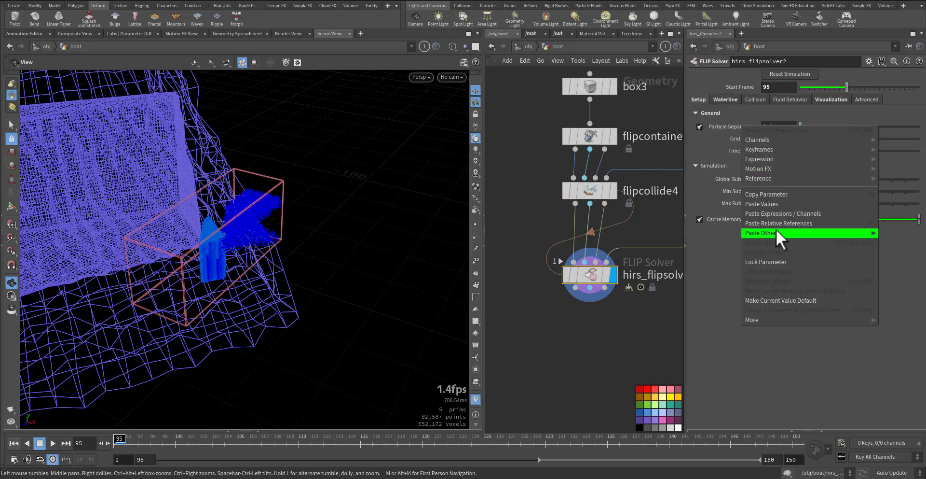
pyautogui.moveTo(777, 230)
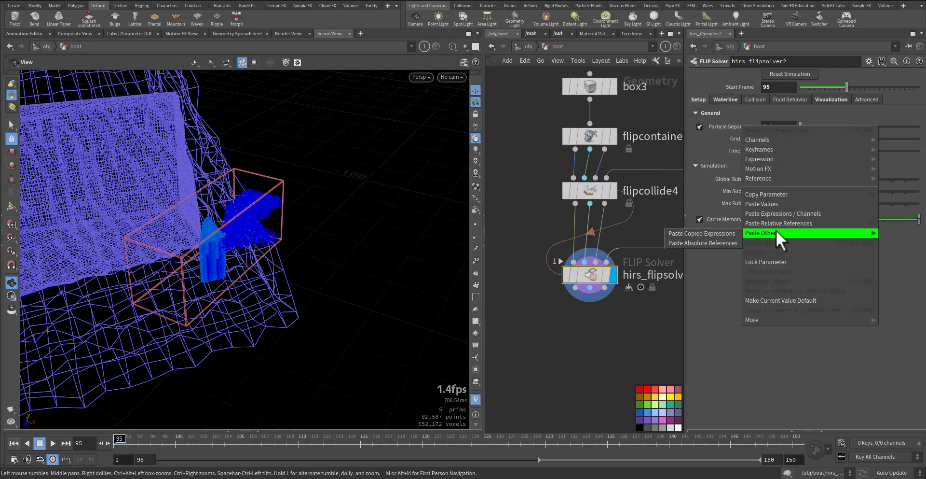
pyautogui.click(717, 233)
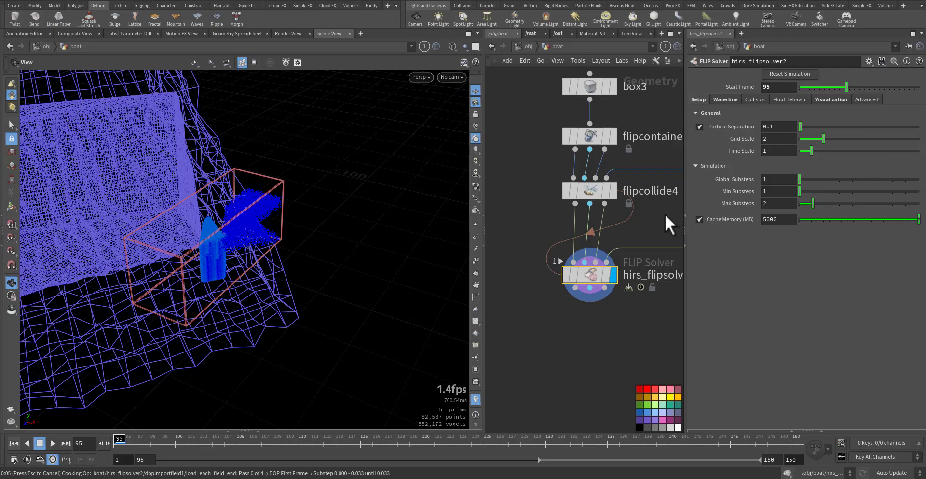
pyautogui.rightClick(736, 128)
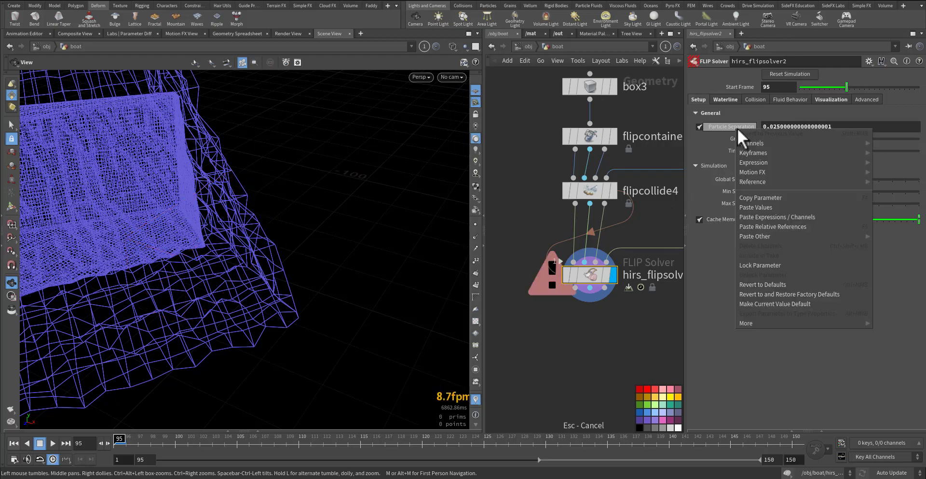
pyautogui.click(777, 226)
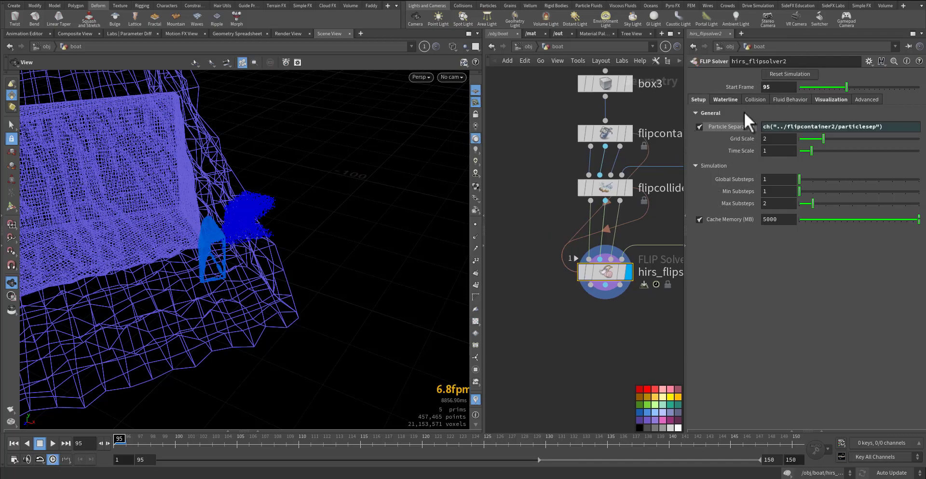
pyautogui.click(737, 126)
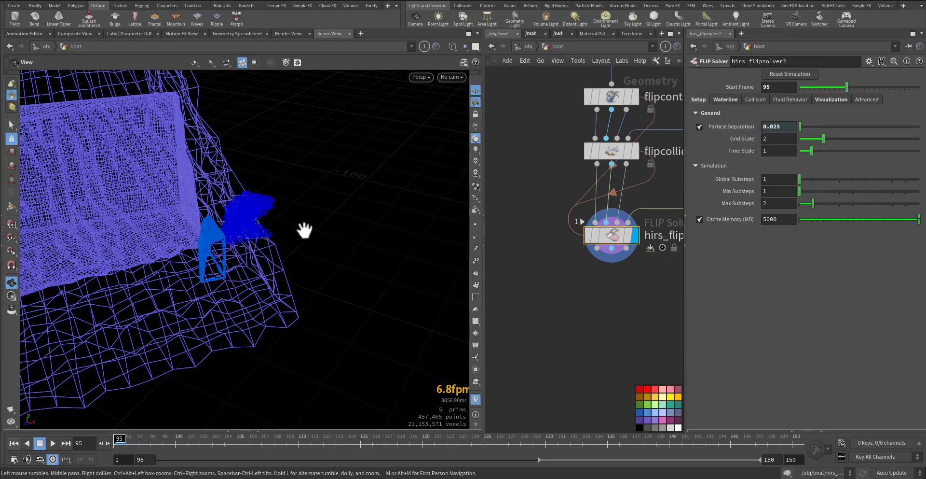
# - Inspect the finer particles at frame 96 and add a File Cache node below hirs_flipsolver2
pyautogui.moveTo(304, 226); pyautogui.dragTo(284, 248)
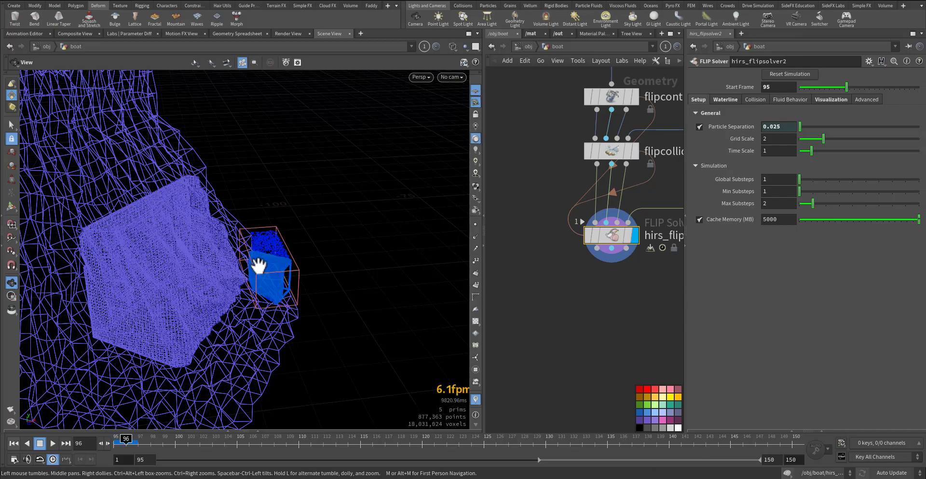
pyautogui.moveTo(258, 263)
pyautogui.mouseDown()
pyautogui.moveTo(149, 253)
pyautogui.moveTo(159, 316)
pyautogui.moveTo(267, 318)
pyautogui.moveTo(291, 286)
pyautogui.moveTo(287, 265)
pyautogui.moveTo(326, 232)
pyautogui.moveTo(312, 250)
pyautogui.moveTo(215, 271)
pyautogui.moveTo(271, 262)
pyautogui.mouseUp()
pyautogui.moveTo(610, 301); pyautogui.dragTo(502, 302, button='middle')
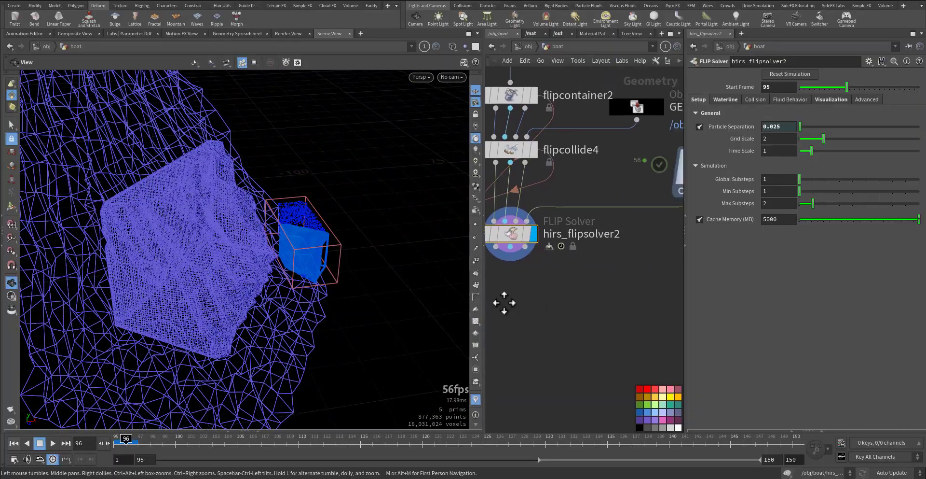
pyautogui.scroll(-3, 567, 308)
pyautogui.moveTo(566, 307); pyautogui.dragTo(626, 265, button='middle')
pyautogui.scroll(3, 641, 226)
pyautogui.scroll(-3, 582, 285)
pyautogui.moveTo(568, 288); pyautogui.dragTo(546, 275, button='right')
pyautogui.press('Tab')
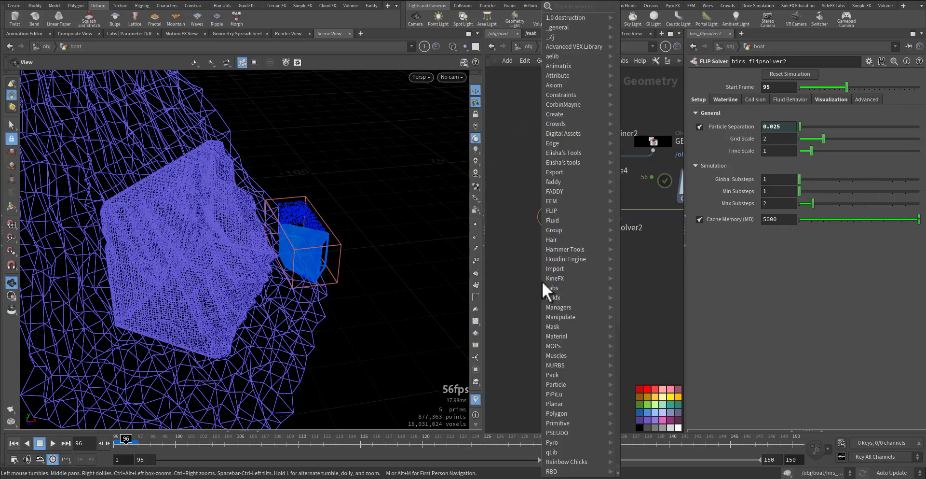
pyautogui.write('fileca')
pyautogui.press('Return')
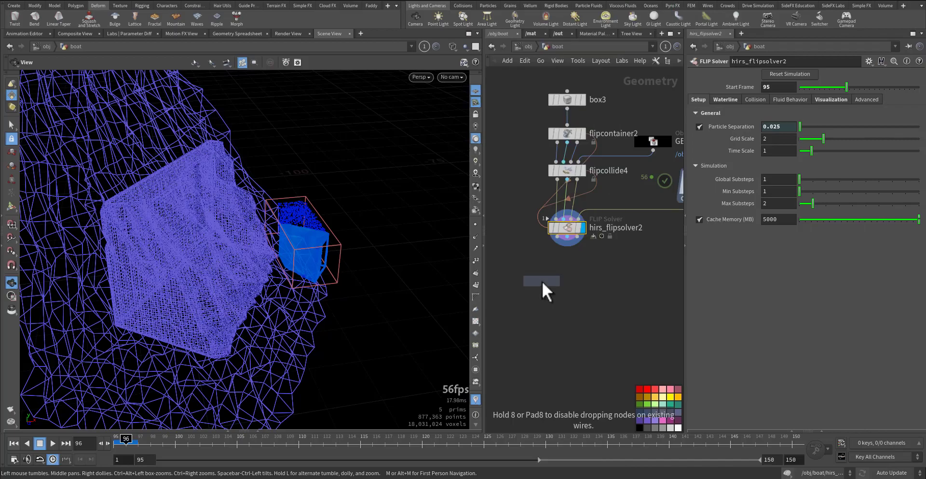
pyautogui.click(571, 276)
# - Rename the new file cache node to hi_res_cache1
pyautogui.doubleClick(599, 276)
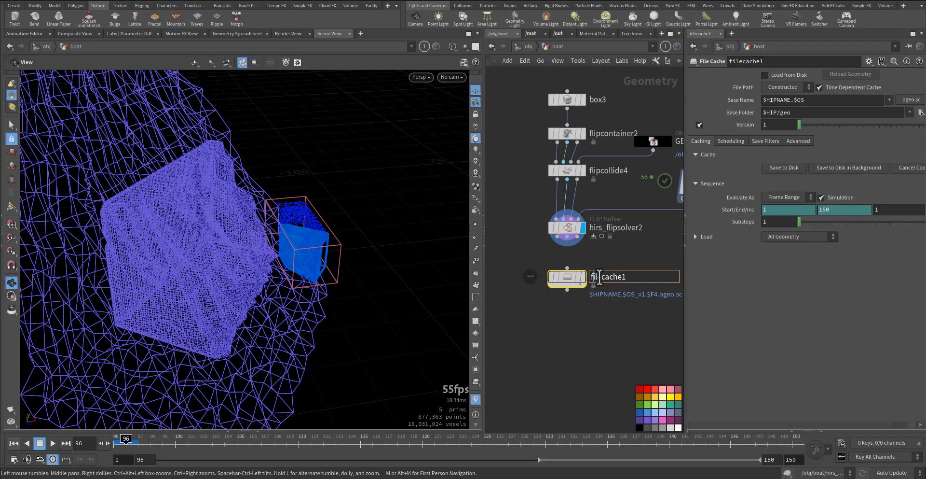
pyautogui.write('hi_re')
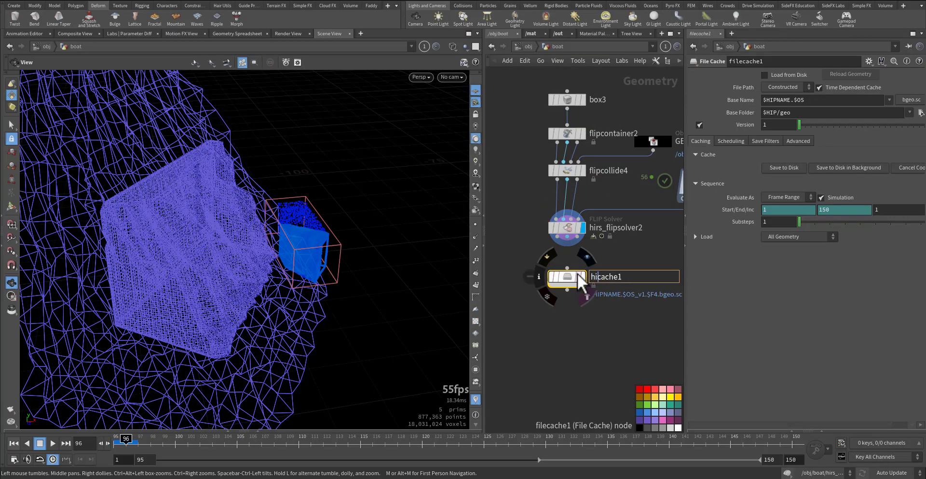
pyautogui.write('sd')
pyautogui.press('BackSpace')
pyautogui.write('_')
pyautogui.press('Return')
# - Wire the Fluid Particles output of hirs_flipsolver2 into hi_res_cache1 and display the cache node
pyautogui.click(568, 266)
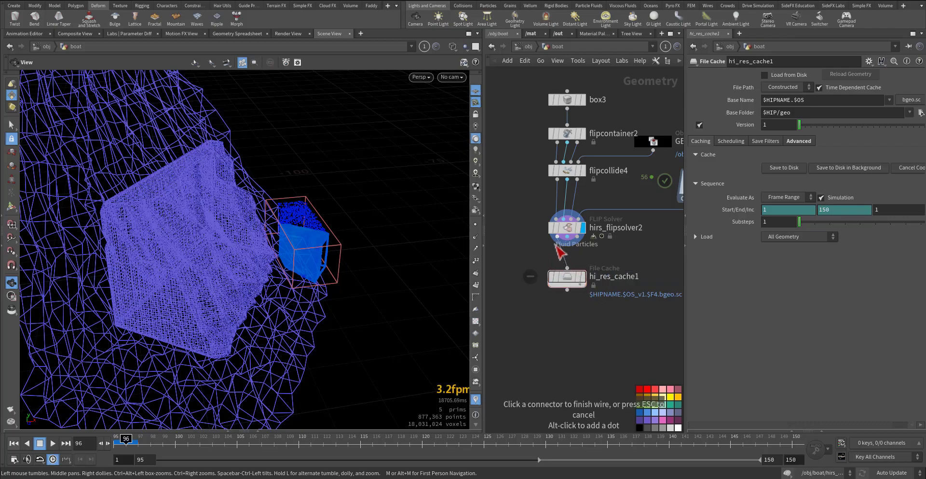
pyautogui.click(557, 237)
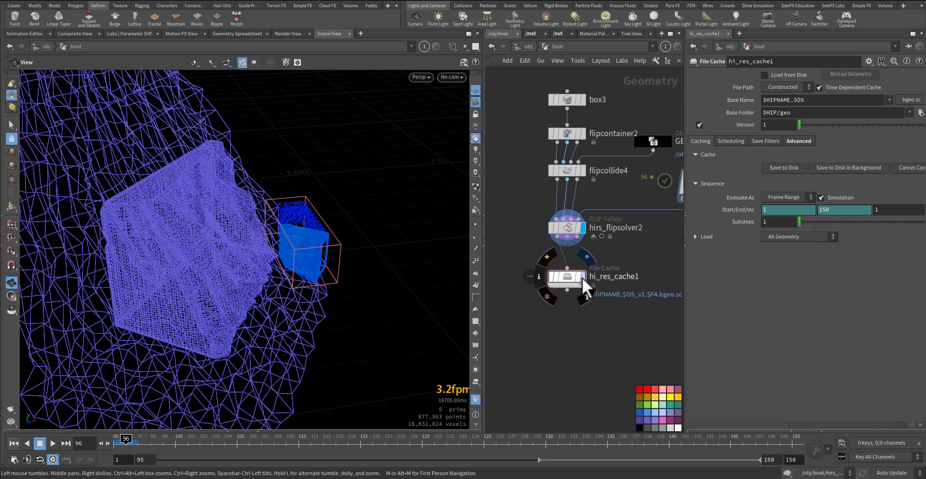
pyautogui.click(582, 276)
# - Save the scene and start caching the high-resolution simulation to disk in the background
pyautogui.hotkey('ctrl', 's')
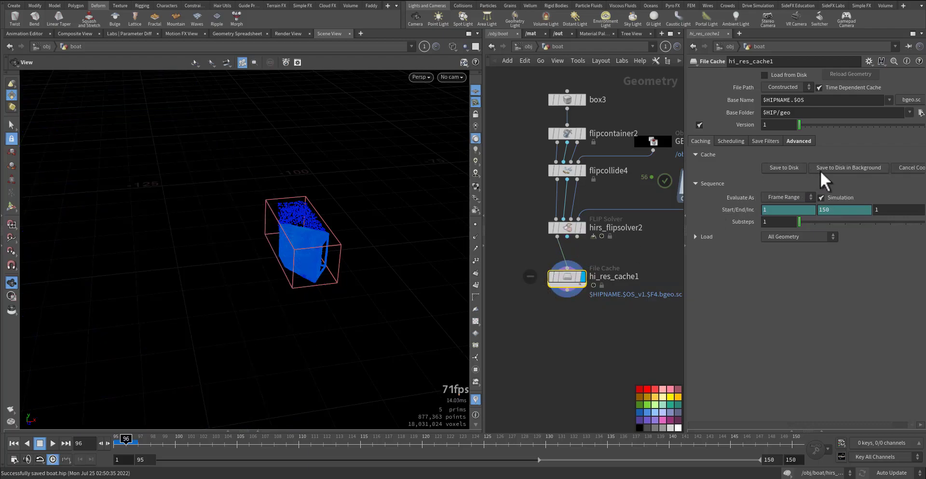
pyautogui.click(834, 167)
pyautogui.scroll(3, 589, 340)
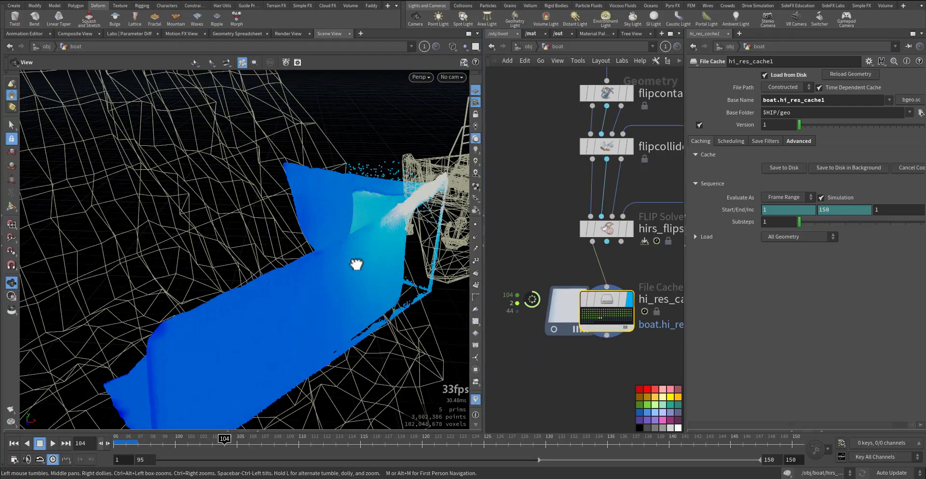
# - Examine the cached high-resolution fluid between the mountain and the boat at frames 104 and 105
pyautogui.moveTo(356, 264); pyautogui.dragTo(404, 257)
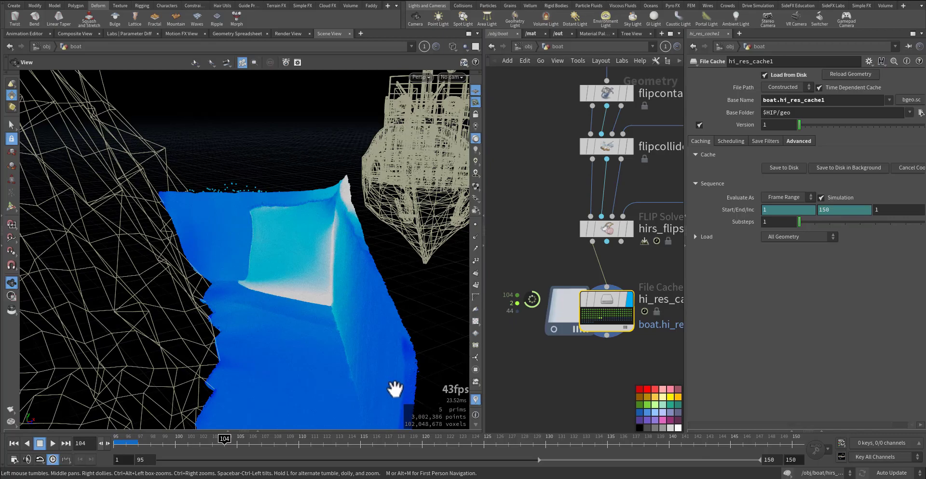
pyautogui.moveTo(389, 301); pyautogui.dragTo(310, 363)
pyautogui.moveTo(310, 364)
pyautogui.mouseDown(button='middle')
pyautogui.moveTo(303, 299)
pyautogui.moveTo(302, 363)
pyautogui.mouseUp(button='middle')
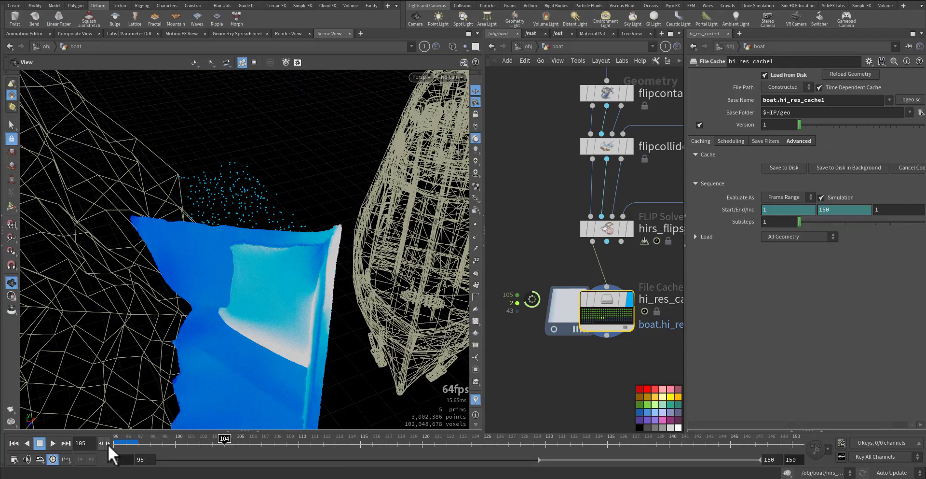
pyautogui.moveTo(327, 319); pyautogui.dragTo(516, 302)
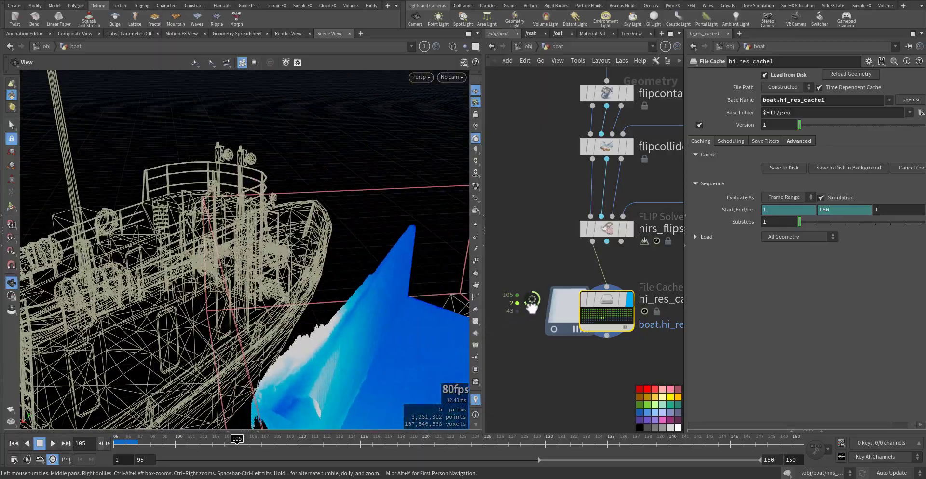
pyautogui.moveTo(294, 372); pyautogui.dragTo(319, 356, button='right')
pyautogui.moveTo(318, 356); pyautogui.dragTo(341, 340)
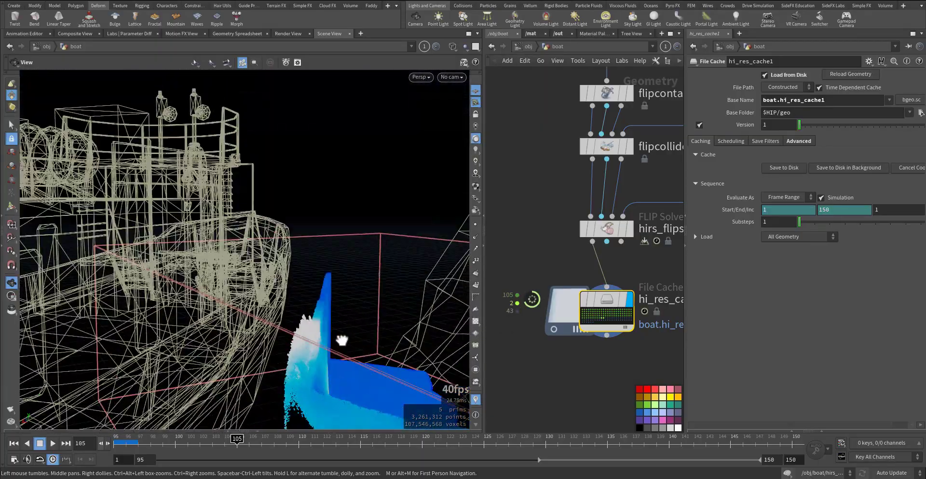
pyautogui.moveTo(341, 339); pyautogui.dragTo(386, 330, button='right')
pyautogui.moveTo(386, 330); pyautogui.dragTo(269, 306)
pyautogui.moveTo(539, 253); pyautogui.dragTo(487, 356, button='middle')
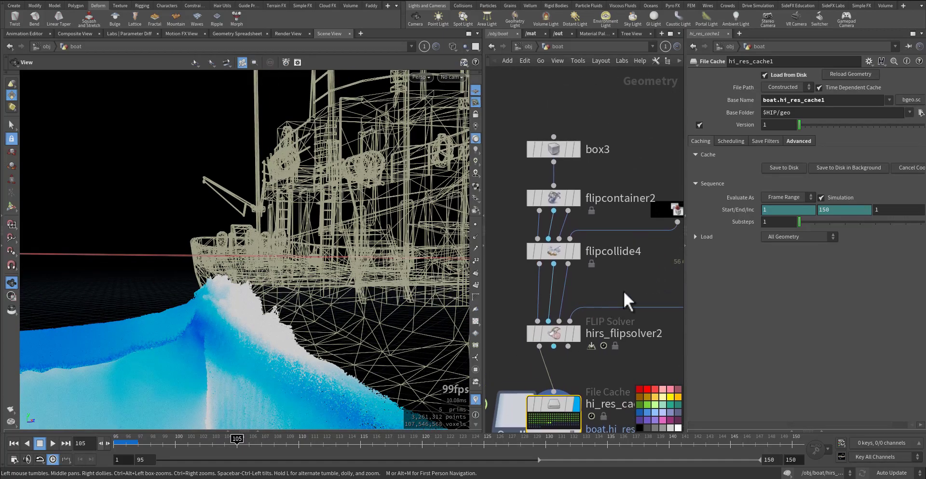
# - Select and display low_rescache1 at frame 105 to compare its splash with the high-resolution fluid
pyautogui.moveTo(624, 291); pyautogui.dragTo(493, 300, button='middle')
pyautogui.click(666, 274)
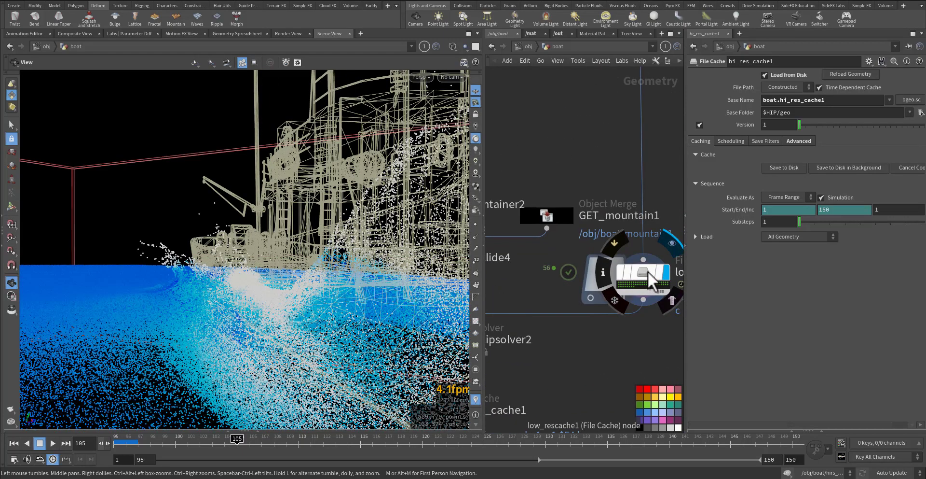
pyautogui.click(647, 273)
pyautogui.moveTo(367, 304); pyautogui.dragTo(273, 301)
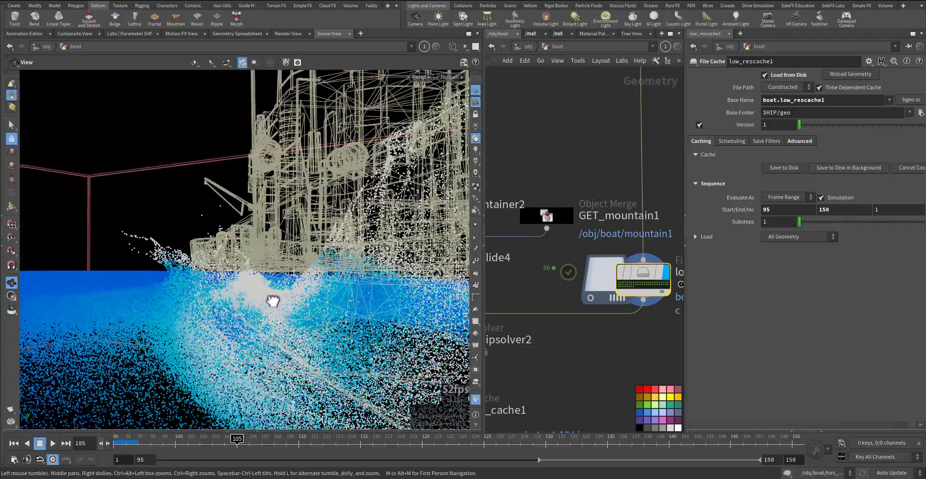
# - Display hi_res_cache1 again and examine the splash beside the boat's hull at frames 105 and 106
pyautogui.scroll(-5, 543, 408)
pyautogui.scroll(3, 581, 297)
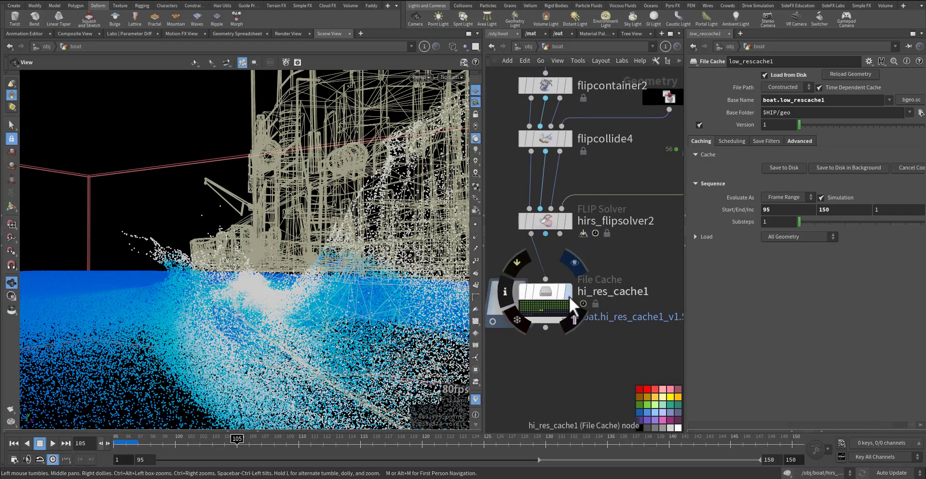
pyautogui.click(568, 296)
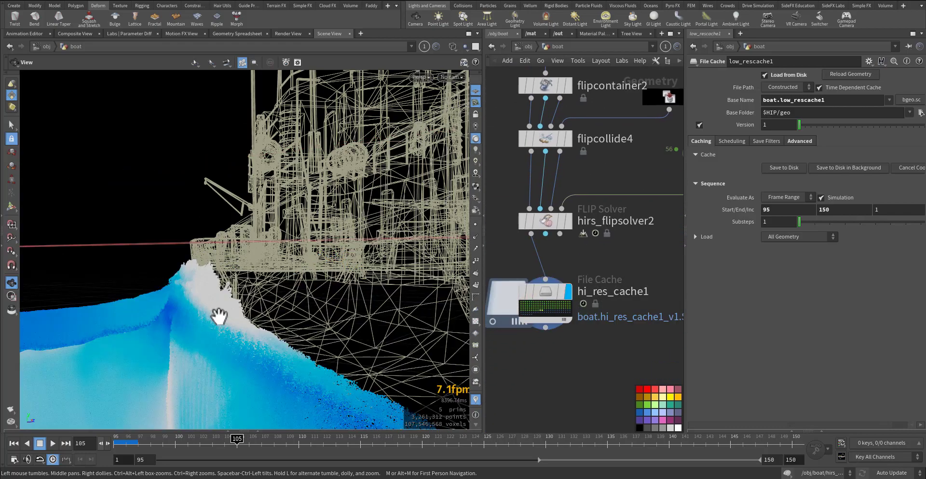
pyautogui.moveTo(204, 322); pyautogui.dragTo(201, 322)
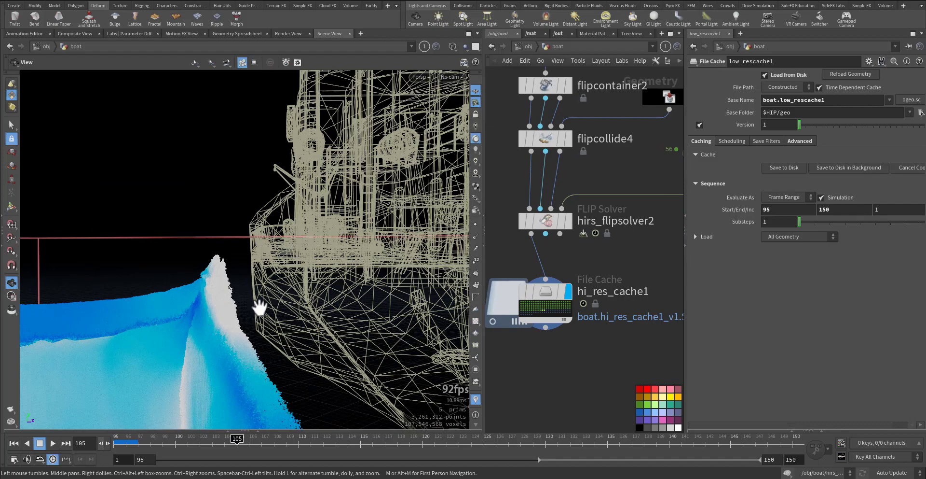
pyautogui.moveTo(515, 383); pyautogui.dragTo(574, 378, button='middle')
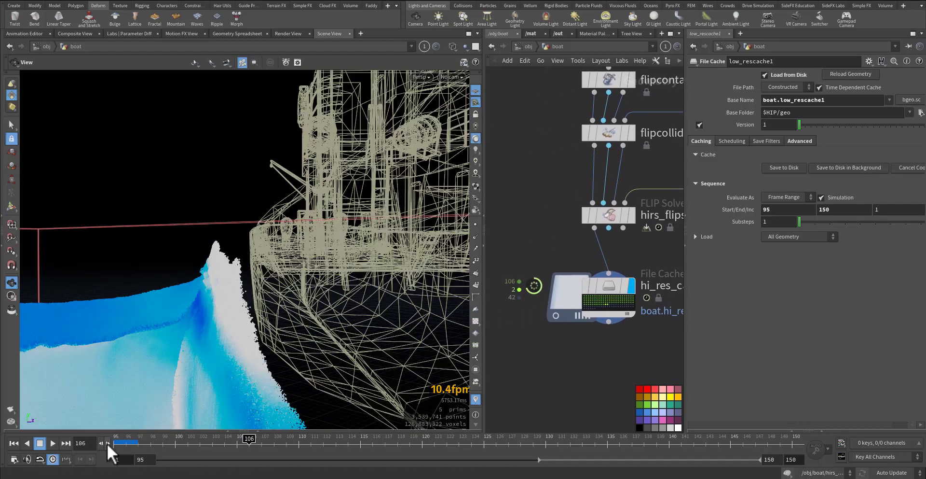
pyautogui.moveTo(205, 358); pyautogui.dragTo(341, 300)
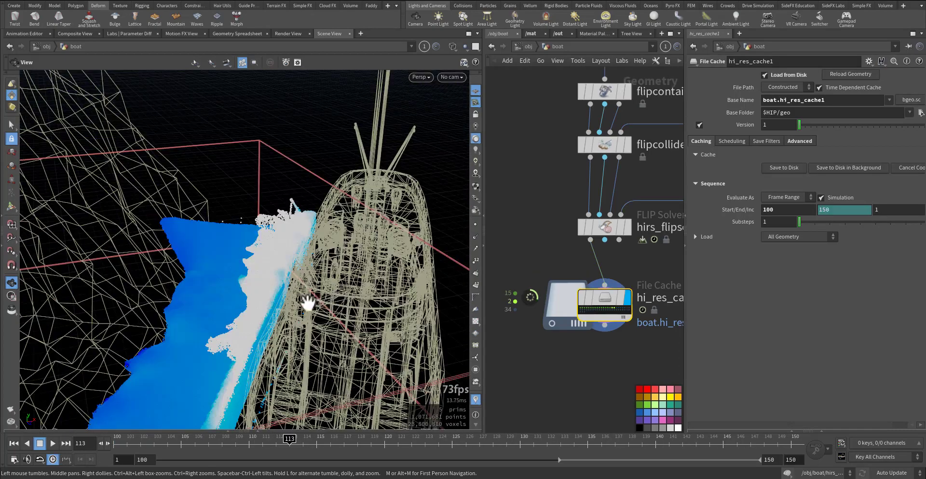
# - Examine the cached high-resolution fluid at frame 113 from several angles, including its underside and the splash along the hull
pyautogui.moveTo(304, 302); pyautogui.dragTo(310, 207)
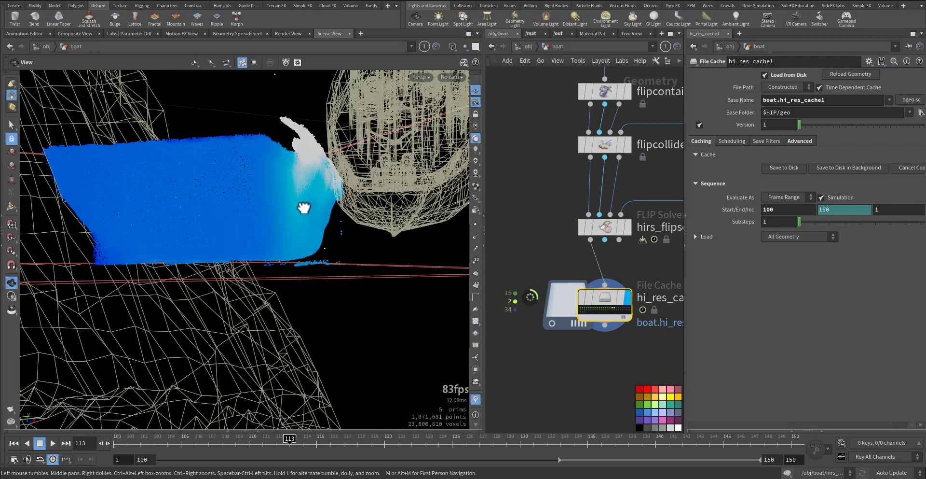
pyautogui.moveTo(310, 207); pyautogui.dragTo(283, 268, button='middle')
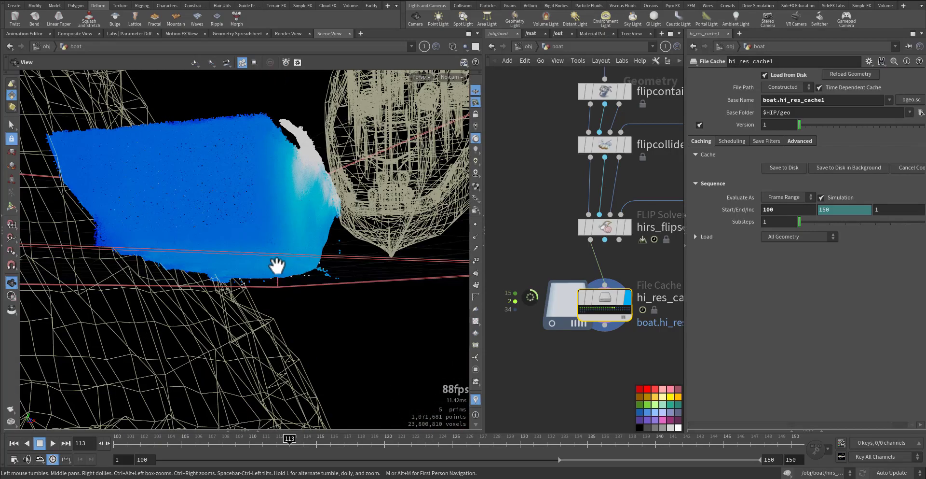
pyautogui.moveTo(283, 378); pyautogui.dragTo(277, 227)
pyautogui.moveTo(277, 227); pyautogui.dragTo(283, 331, button='middle')
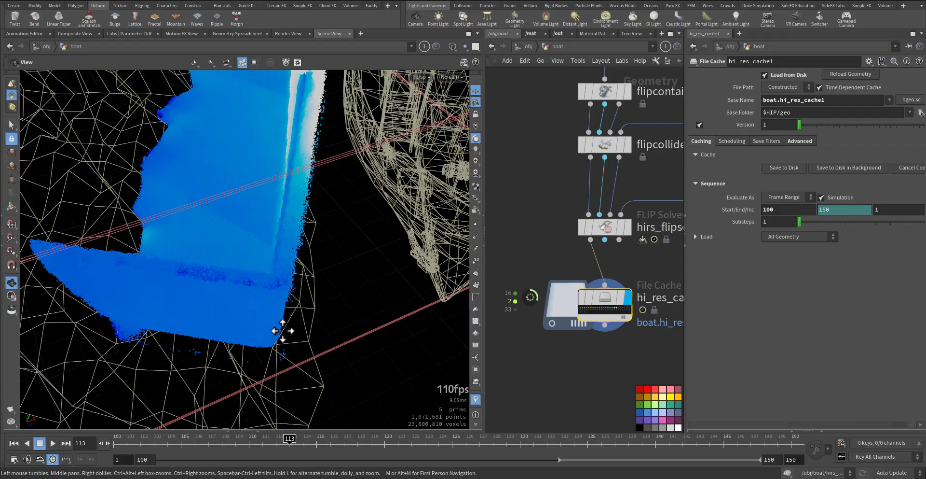
pyautogui.moveTo(284, 331); pyautogui.dragTo(244, 329, button='right')
pyautogui.moveTo(244, 329); pyautogui.dragTo(299, 140)
pyautogui.moveTo(299, 140); pyautogui.dragTo(283, 205, button='middle')
pyautogui.moveTo(282, 205); pyautogui.dragTo(285, 232, button='right')
pyautogui.moveTo(285, 232); pyautogui.dragTo(280, 192)
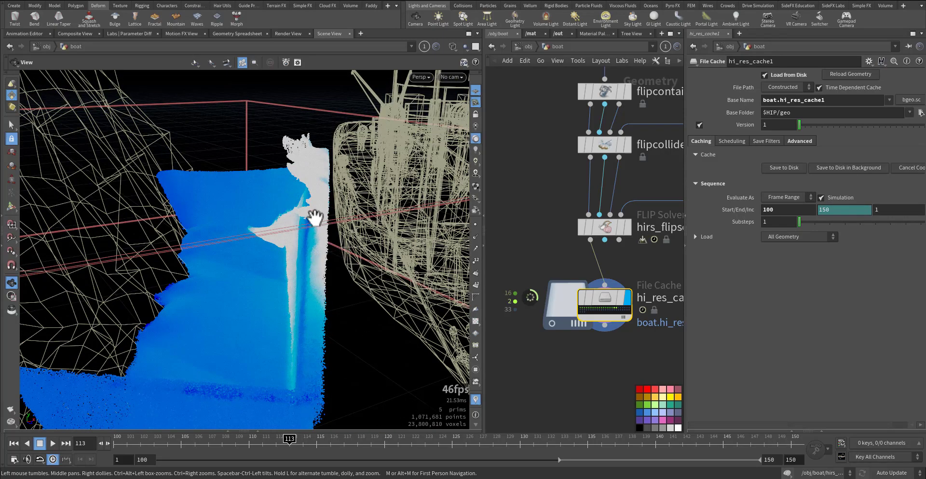
pyautogui.moveTo(308, 202); pyautogui.dragTo(319, 250)
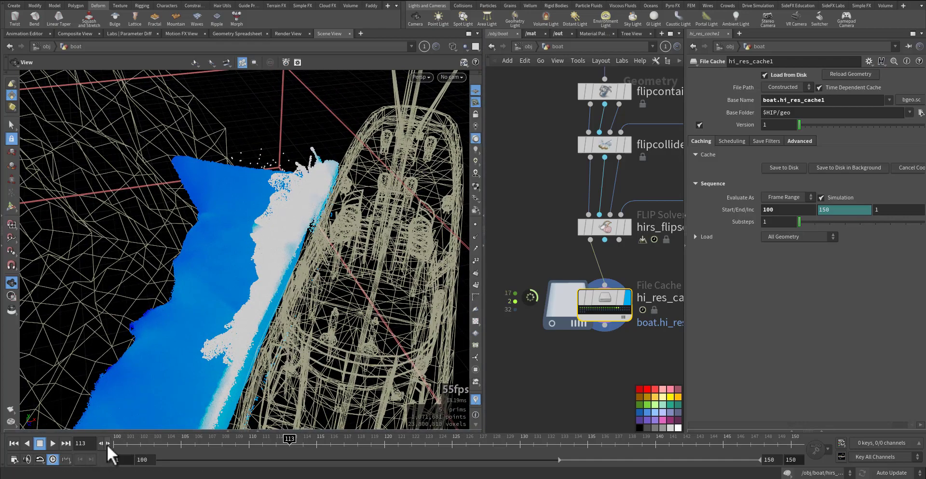
# - Play the cached high-resolution fluid from frame 100 and examine the splash between the boat and mountain through frame 120
pyautogui.click(14, 443)
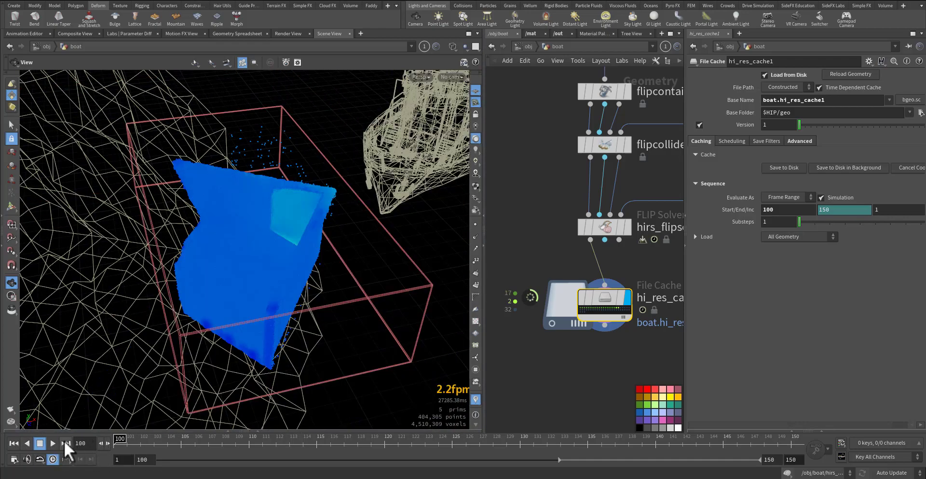
pyautogui.click(56, 441)
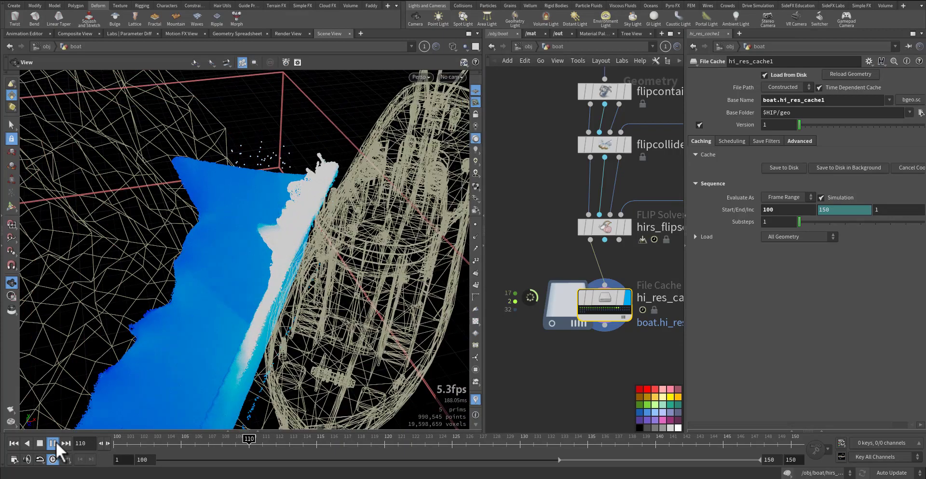
pyautogui.click(56, 441)
pyautogui.moveTo(217, 352); pyautogui.dragTo(154, 373)
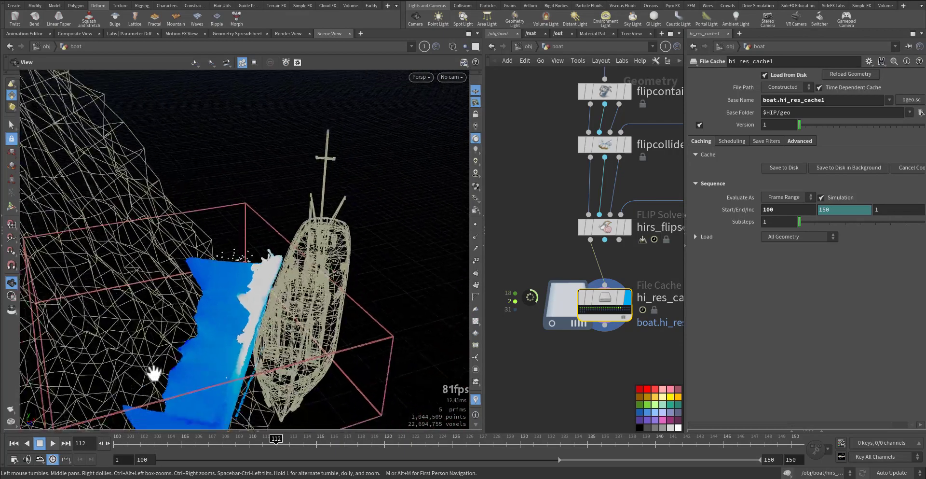
pyautogui.moveTo(183, 444); pyautogui.dragTo(358, 438)
pyautogui.moveTo(265, 325); pyautogui.dragTo(328, 268)
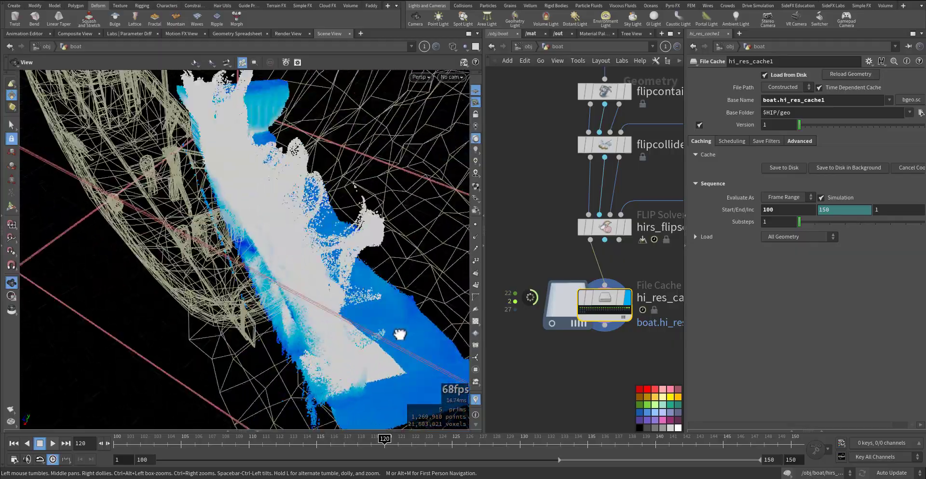
# - Scrub the high-resolution cache between frames 103 and 127 and examine the splash from behind the boat, the side and above
pyautogui.moveTo(265, 333)
pyautogui.mouseDown()
pyautogui.moveTo(363, 274)
pyautogui.moveTo(269, 304)
pyautogui.moveTo(310, 309)
pyautogui.moveTo(260, 331)
pyautogui.mouseUp()
pyautogui.moveTo(260, 331); pyautogui.dragTo(256, 333, button='right')
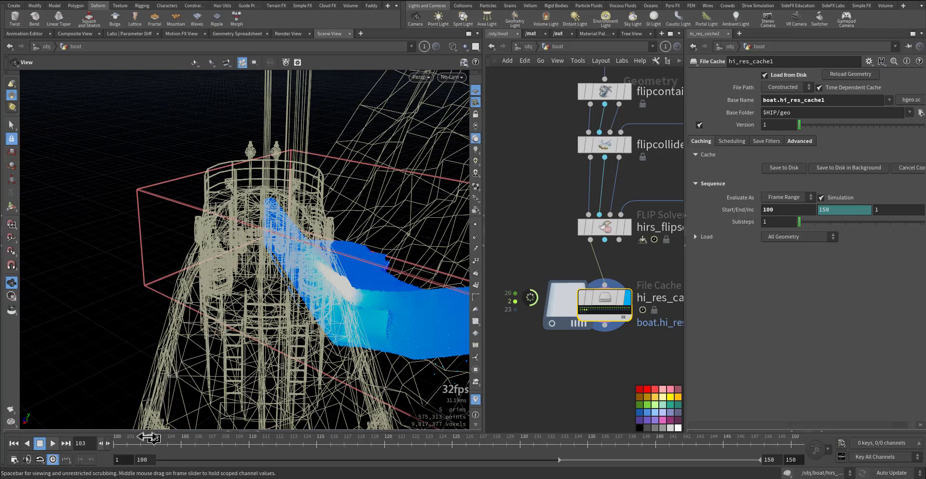
pyautogui.moveTo(127, 443); pyautogui.dragTo(479, 438)
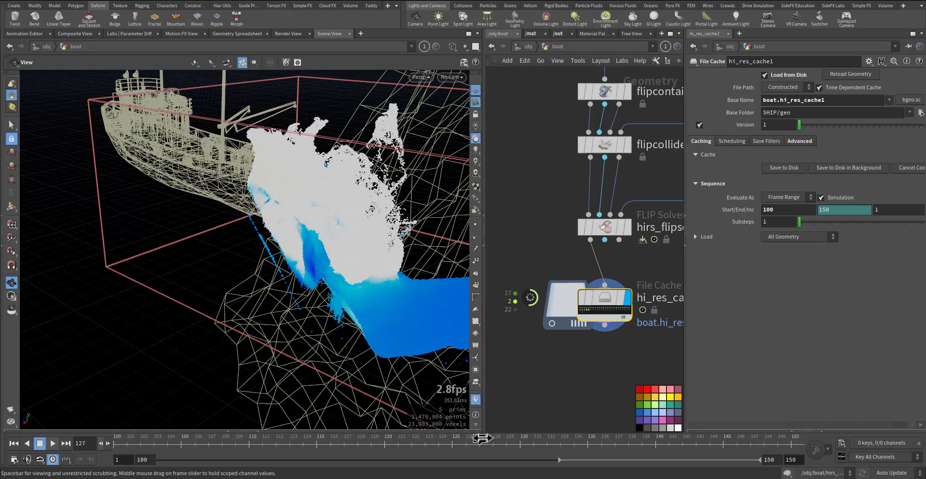
pyautogui.moveTo(291, 206); pyautogui.dragTo(299, 290)
pyautogui.moveTo(424, 432); pyautogui.dragTo(474, 420)
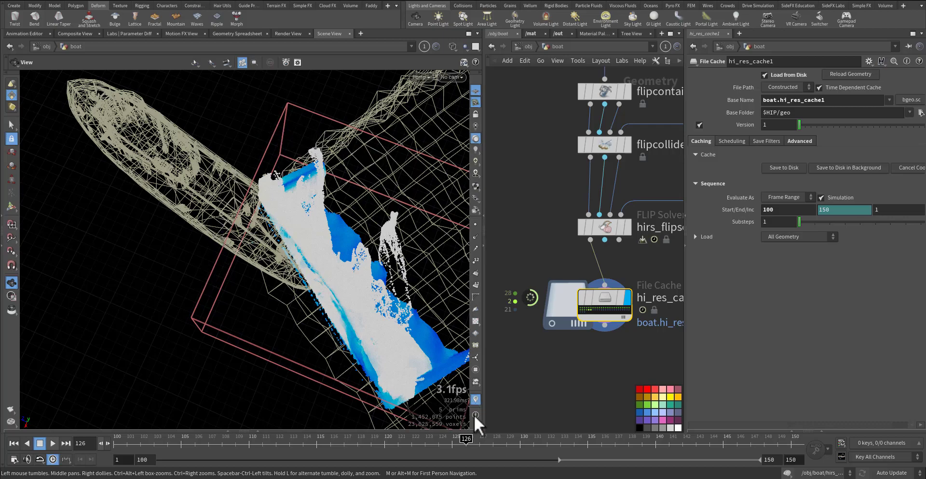
pyautogui.moveTo(465, 438)
pyautogui.mouseDown()
pyautogui.moveTo(253, 441)
pyautogui.moveTo(508, 426)
pyautogui.moveTo(474, 438)
pyautogui.mouseUp()
pyautogui.moveTo(441, 394); pyautogui.dragTo(239, 296)
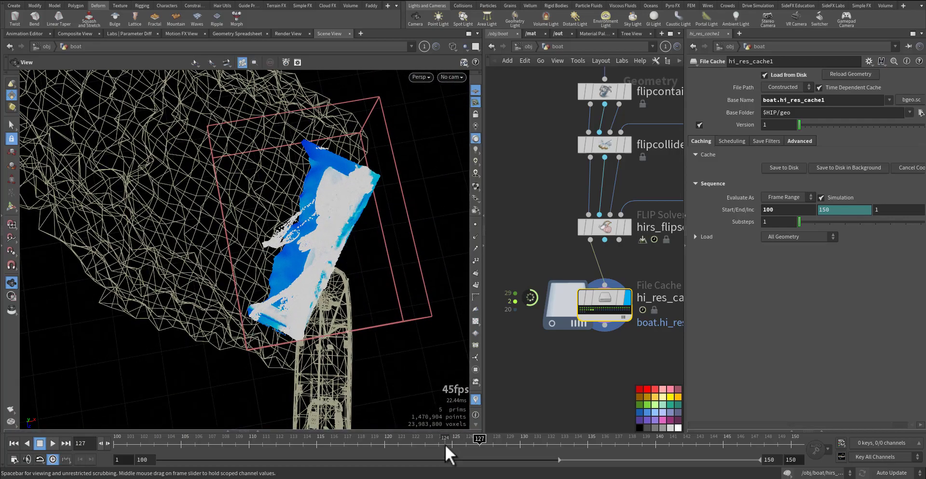
pyautogui.moveTo(444, 442); pyautogui.dragTo(512, 430)
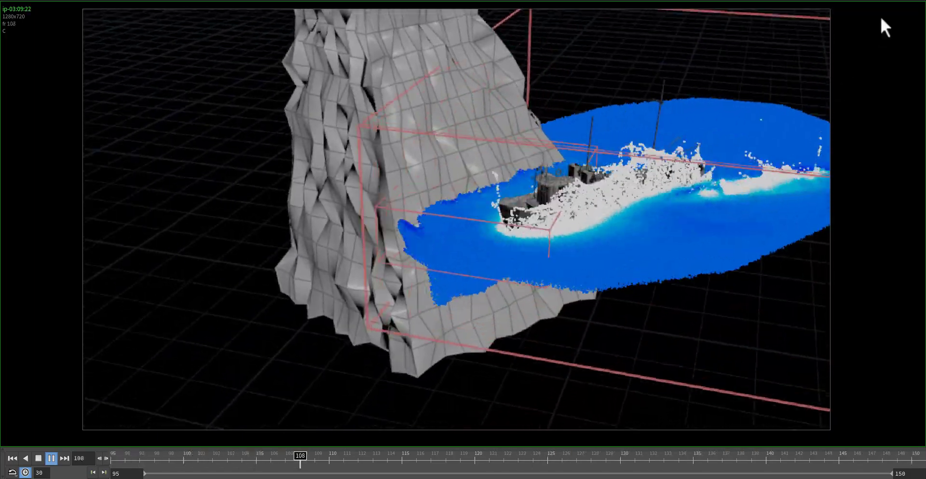
# - Stop the flipbook playback and examine the merged boat, mountain and fluid from several angles, going to frame 150
pyautogui.click(38, 457)
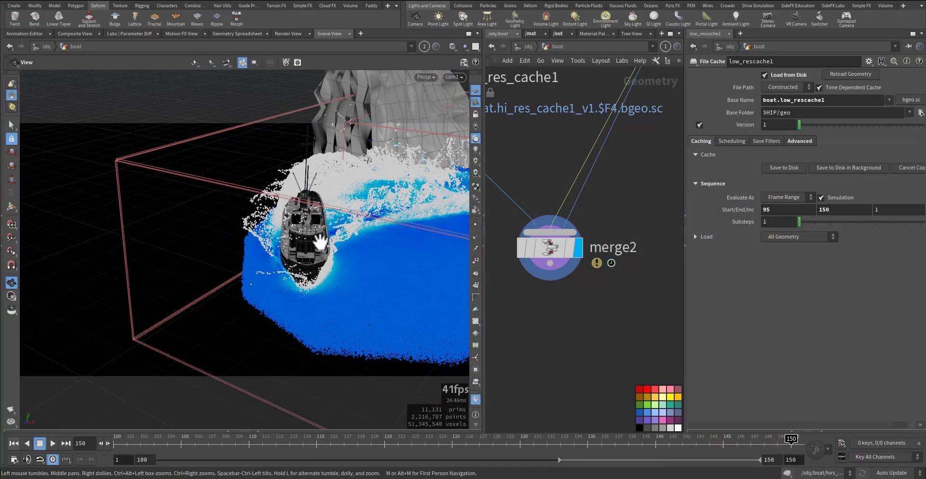
pyautogui.moveTo(320, 241); pyautogui.dragTo(278, 225)
pyautogui.moveTo(298, 304); pyautogui.dragTo(260, 238)
pyautogui.moveTo(260, 238); pyautogui.dragTo(335, 222, button='right')
pyautogui.moveTo(269, 302); pyautogui.dragTo(259, 321, button='middle')
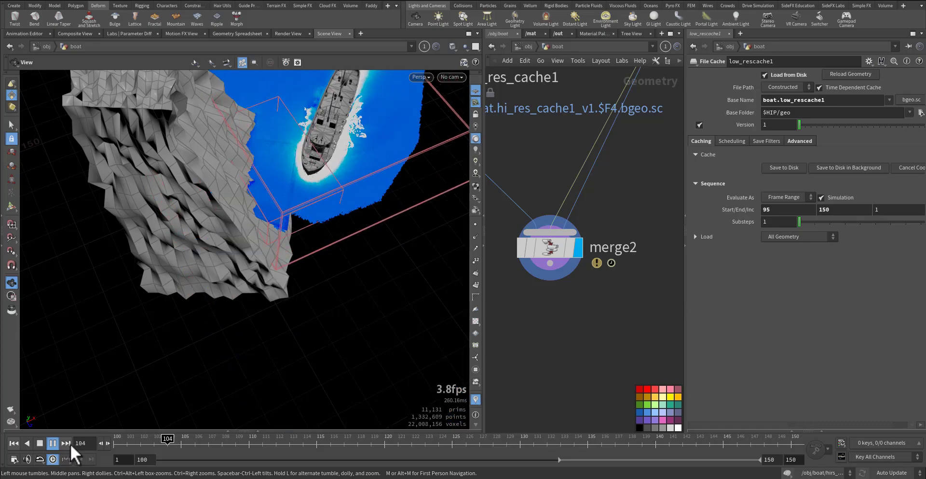
pyautogui.click(70, 444)
# - Display hi_res_cache1 on its own, play its splash while viewing it from several angles, and return to frame 100
pyautogui.moveTo(542, 158); pyautogui.dragTo(665, 300, button='middle')
pyautogui.click(581, 222)
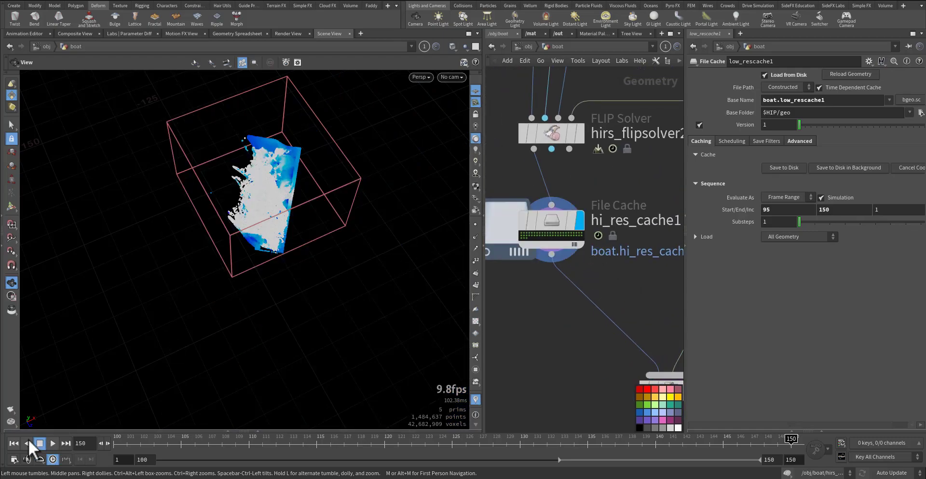
pyautogui.click(57, 442)
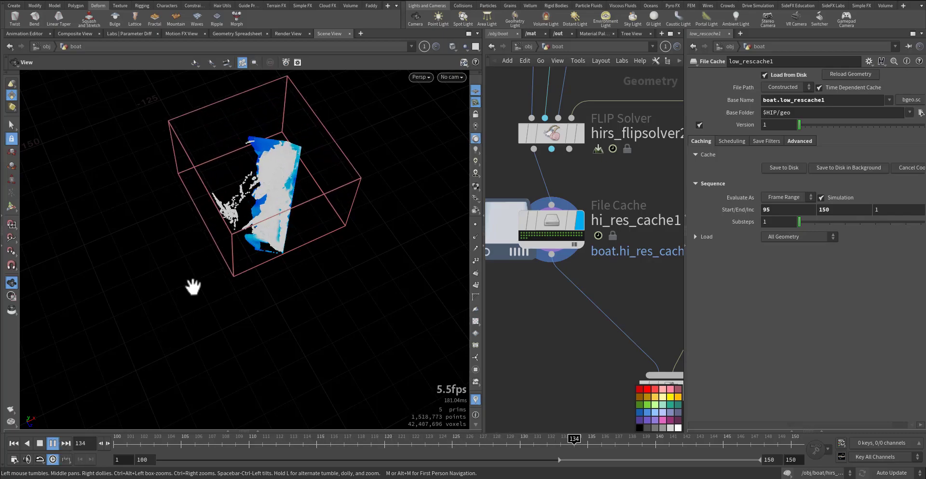
pyautogui.moveTo(192, 293); pyautogui.dragTo(134, 315)
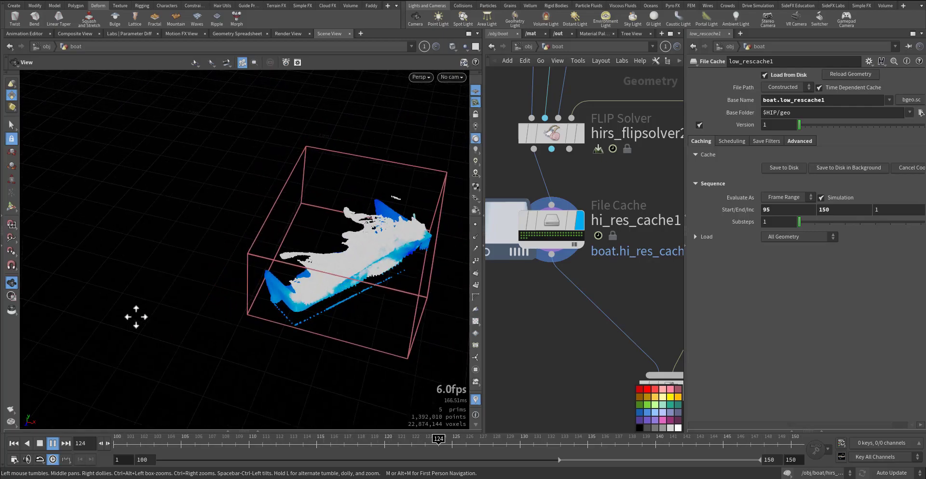
pyautogui.moveTo(136, 316); pyautogui.dragTo(138, 315)
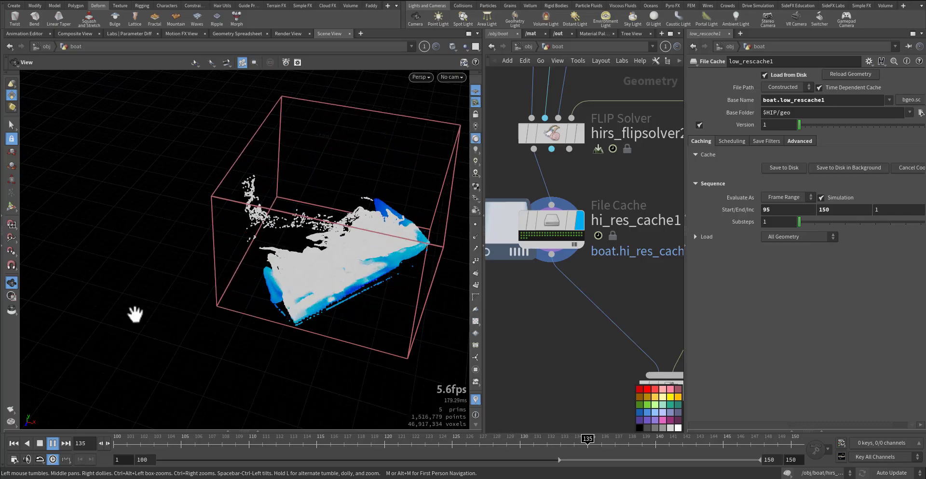
pyautogui.click(53, 442)
pyautogui.click(14, 442)
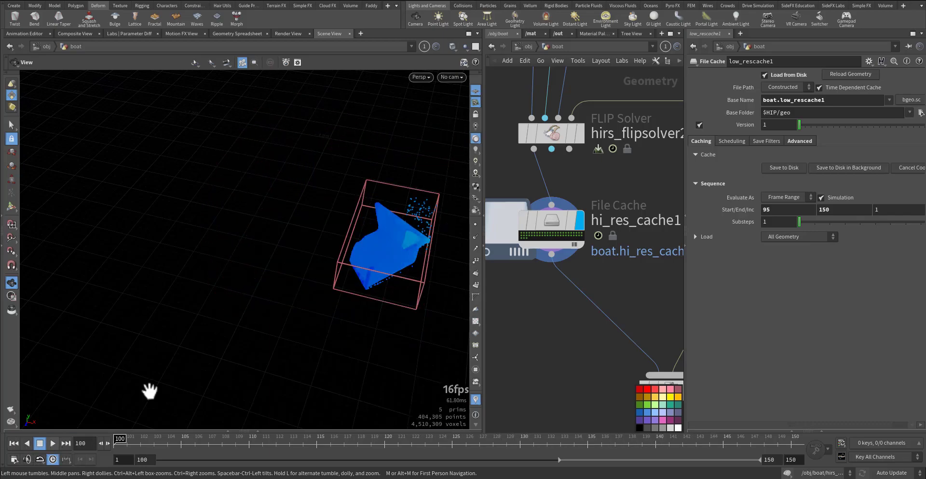
# - Display merge2 and show the boat with its materials in the viewport
pyautogui.moveTo(564, 352); pyautogui.dragTo(397, 224, button='middle')
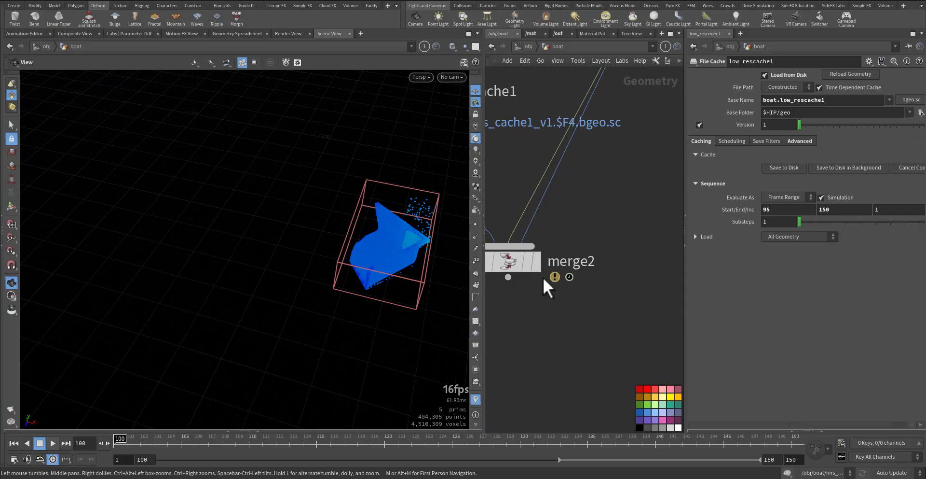
pyautogui.click(535, 262)
pyautogui.moveTo(424, 259); pyautogui.dragTo(283, 272)
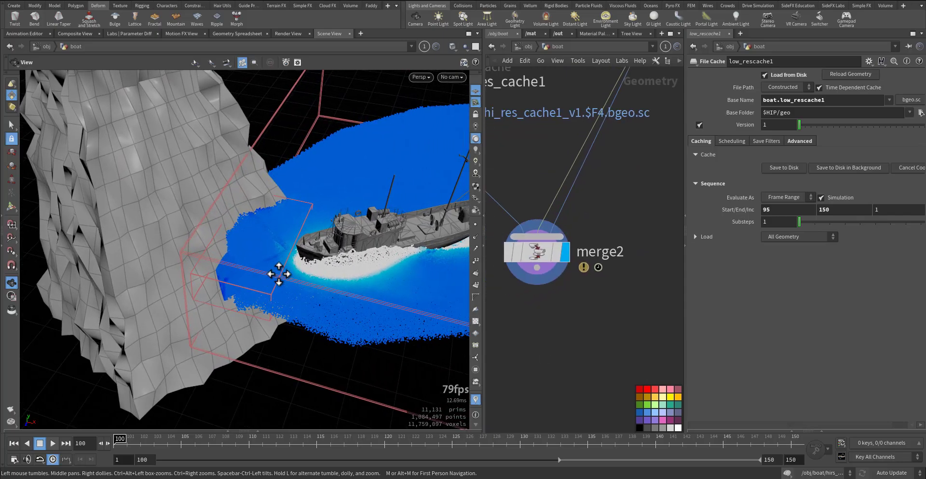
pyautogui.click(476, 183)
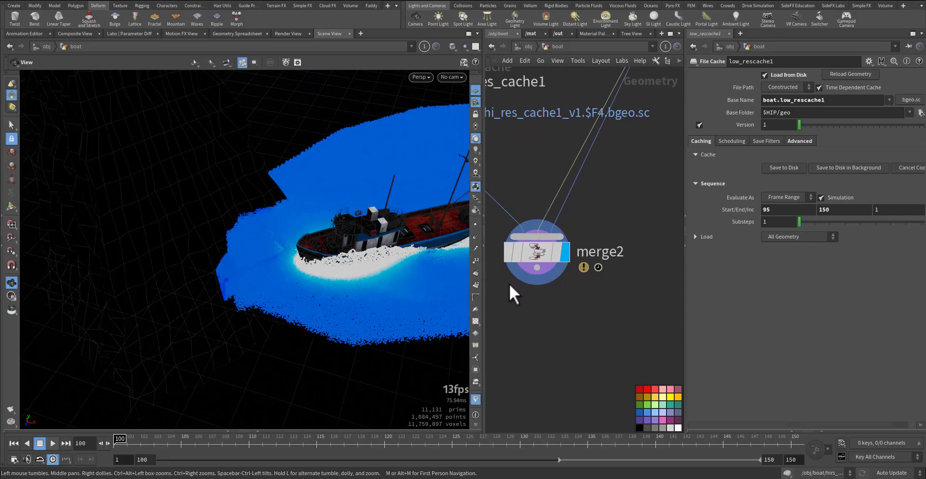
# - Make room around merge1 and insert a Material node on the highlighted wire feeding it
pyautogui.moveTo(508, 284); pyautogui.dragTo(566, 341, button='middle')
pyautogui.scroll(-3, 567, 333)
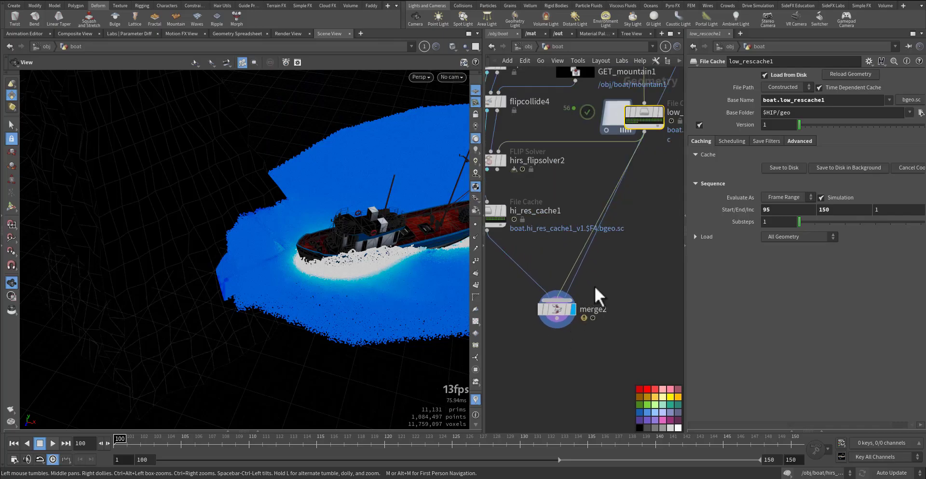
pyautogui.moveTo(566, 258); pyautogui.dragTo(550, 277, button='middle')
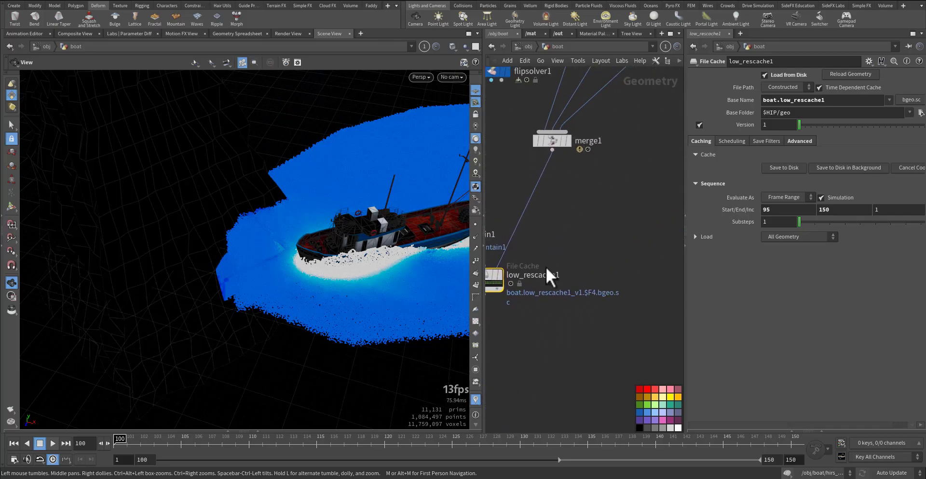
pyautogui.moveTo(555, 147); pyautogui.dragTo(618, 195)
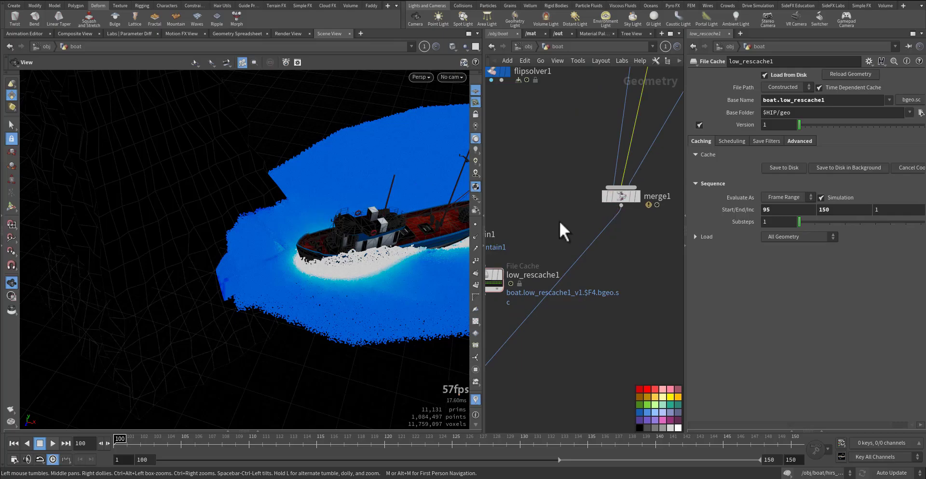
pyautogui.press('Tab')
pyautogui.write('mat')
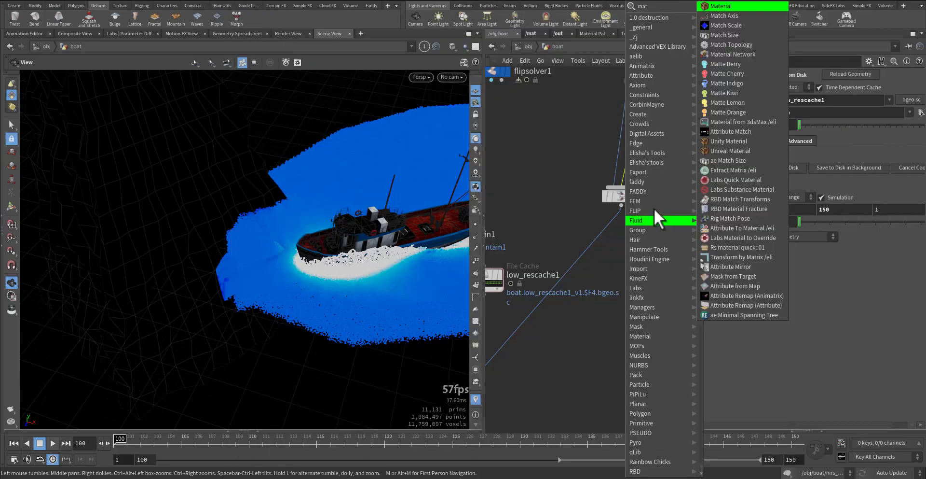
pyautogui.click(733, 6)
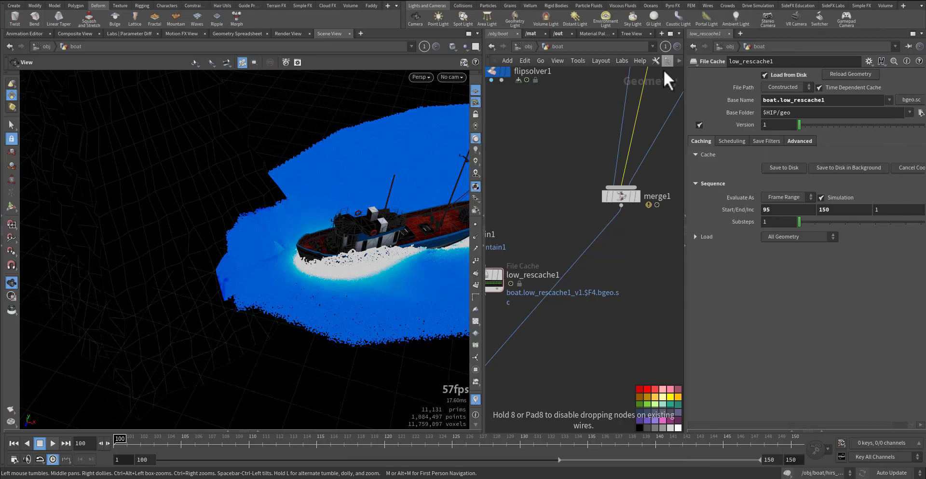
pyautogui.click(635, 138)
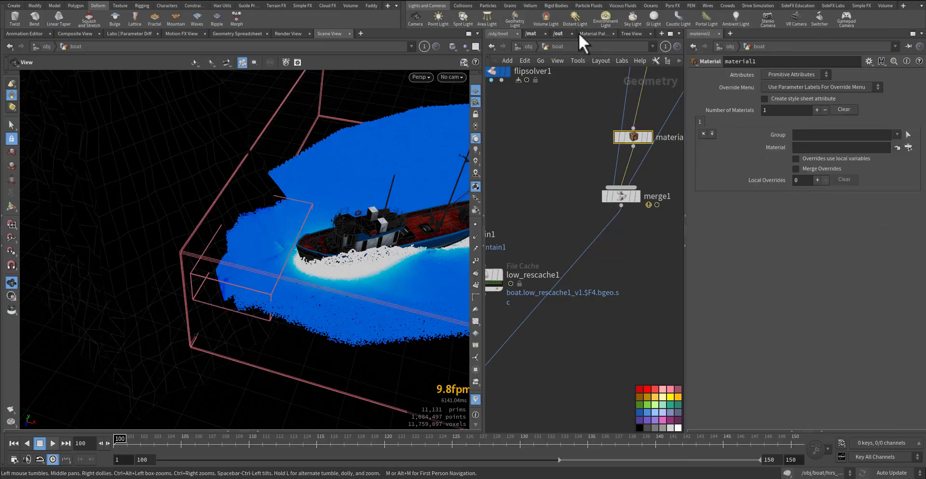
# - Try to add the Rocks material from the Natural group of the material gallery to /mat
pyautogui.click(592, 34)
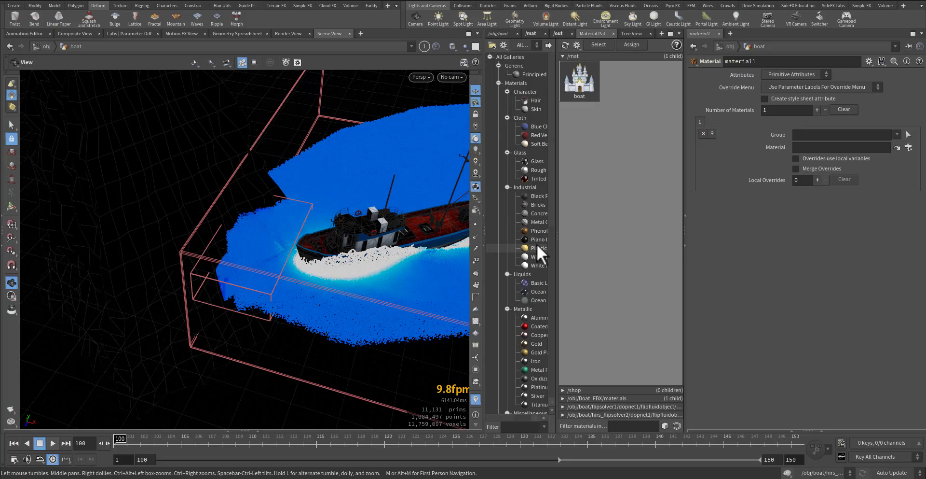
pyautogui.scroll(-5, 537, 244)
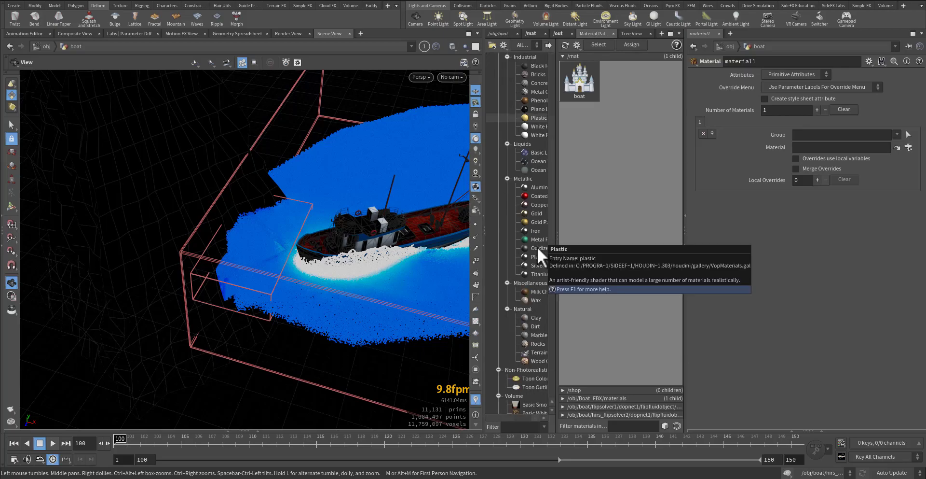
pyautogui.scroll(-1, 534, 261)
pyautogui.moveTo(528, 317)
pyautogui.mouseDown()
pyautogui.moveTo(601, 282)
pyautogui.moveTo(522, 320)
pyautogui.mouseUp()
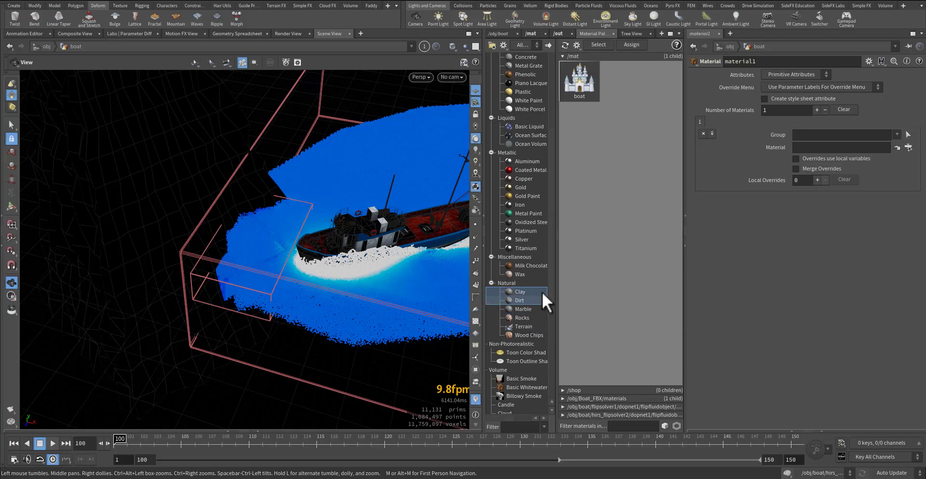
pyautogui.rightClick(513, 318)
pyautogui.click(502, 318)
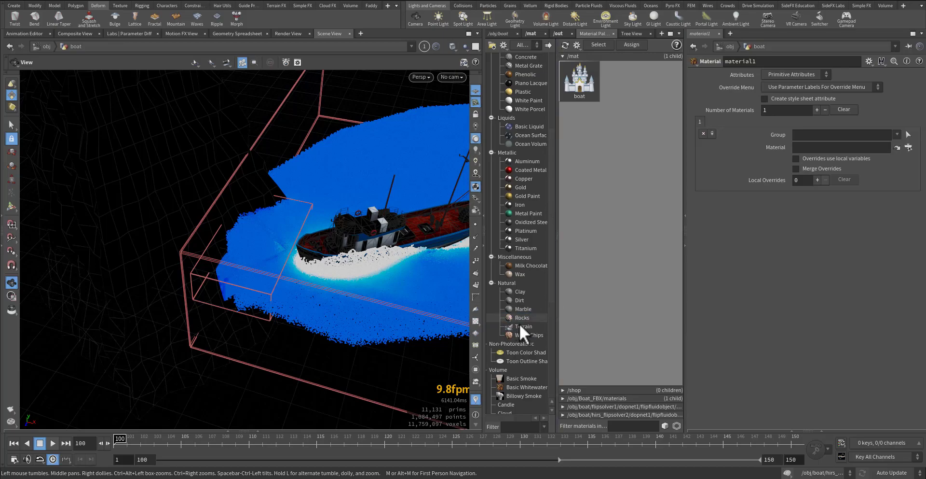
pyautogui.moveTo(517, 317); pyautogui.dragTo(599, 300)
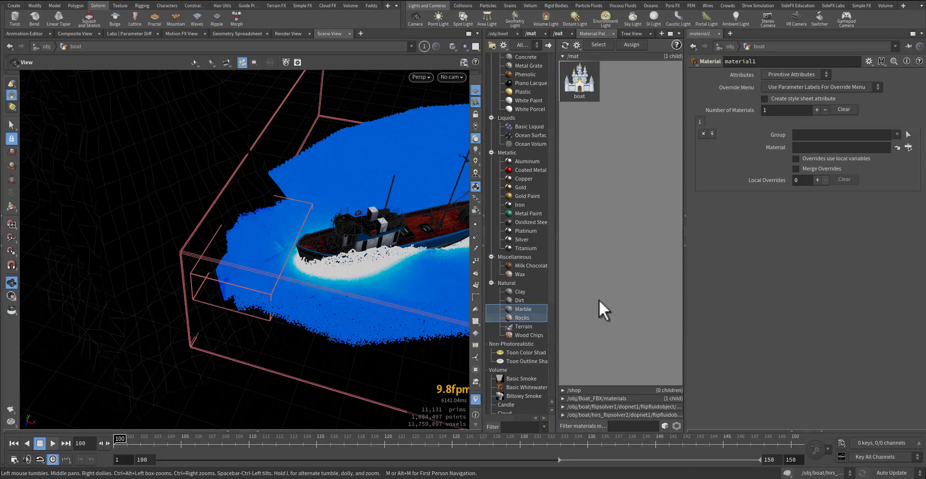
pyautogui.click(505, 326)
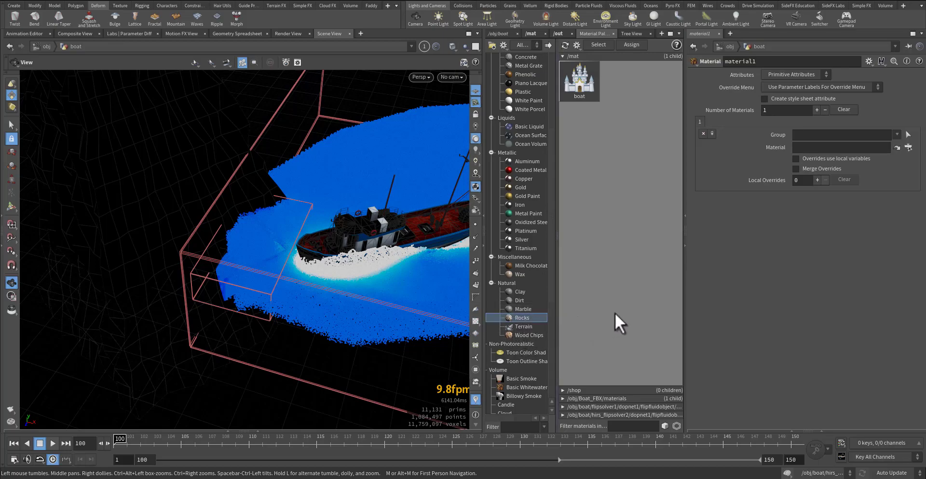
# - Try to edit the gallery entry of the Rocks material
pyautogui.rightClick(509, 316)
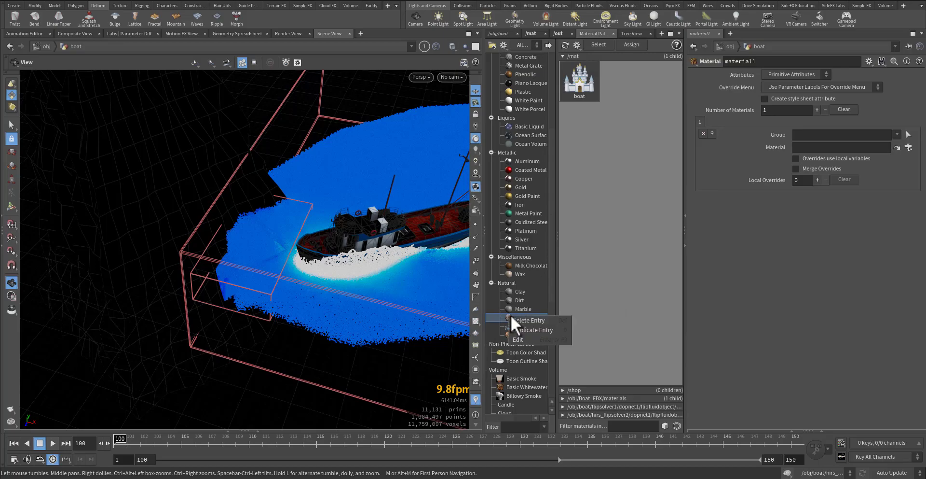
pyautogui.click(538, 339)
pyautogui.click(673, 241)
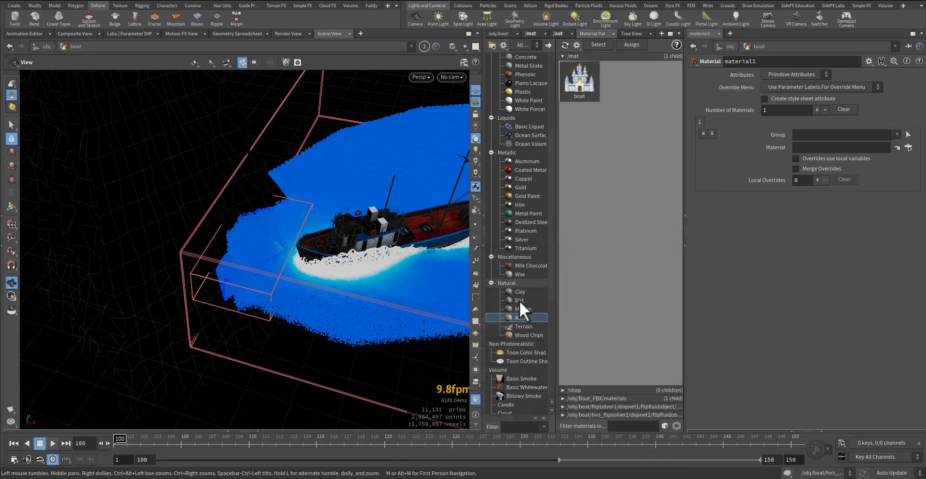
pyautogui.click(630, 286)
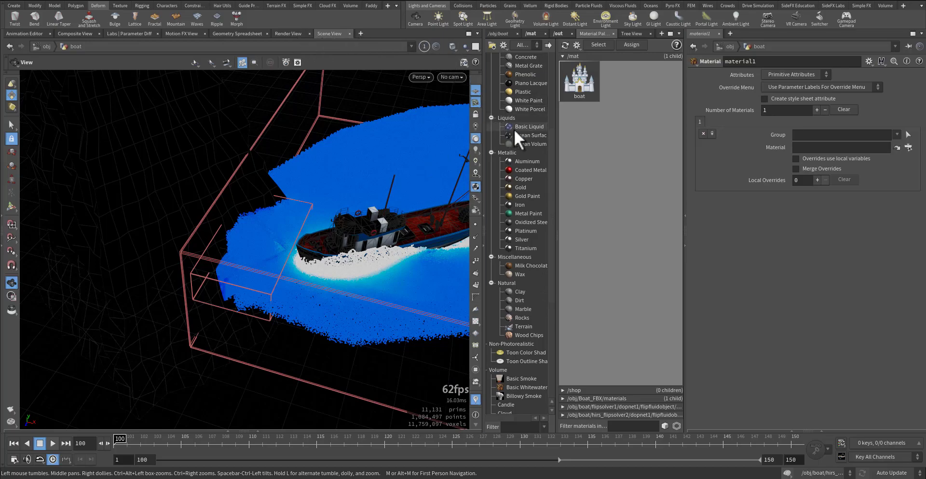
# - Tear off a copy of the Material Palette into a floating window with a wider gallery list, beside the boat geometry network
pyautogui.rightClick(604, 37)
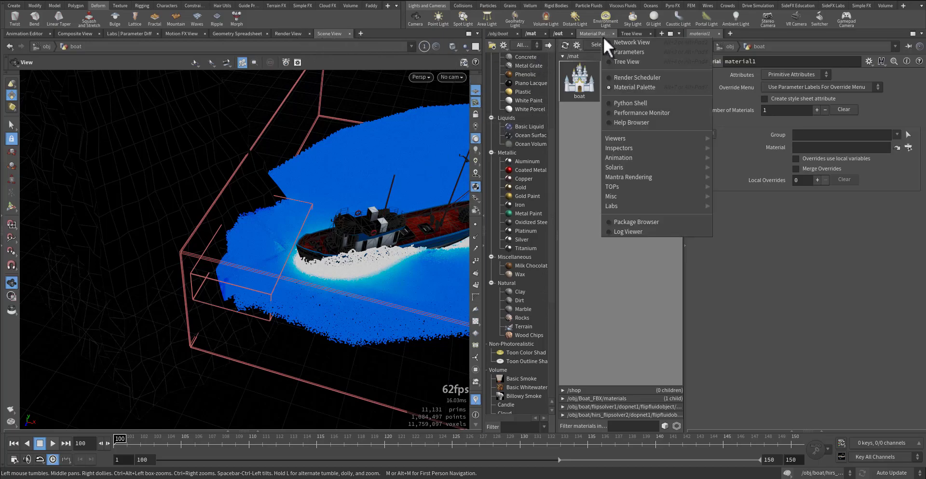
pyautogui.click(680, 34)
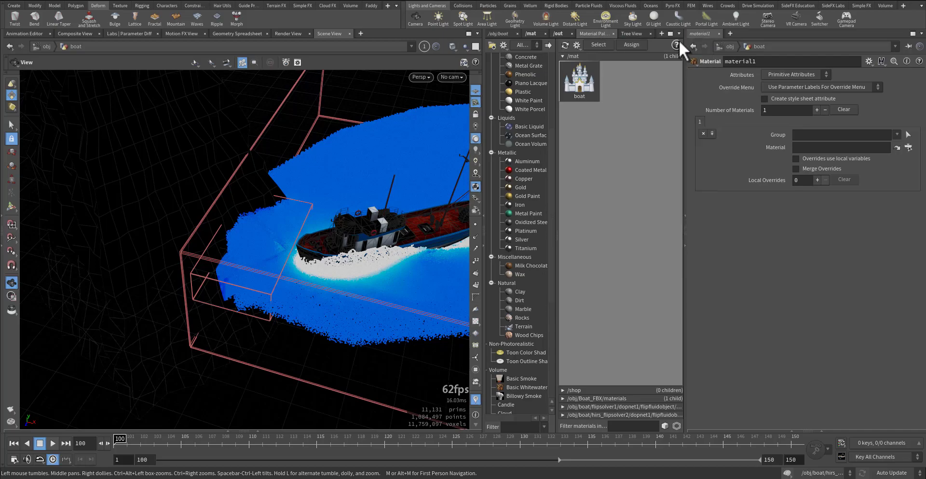
pyautogui.click(679, 34)
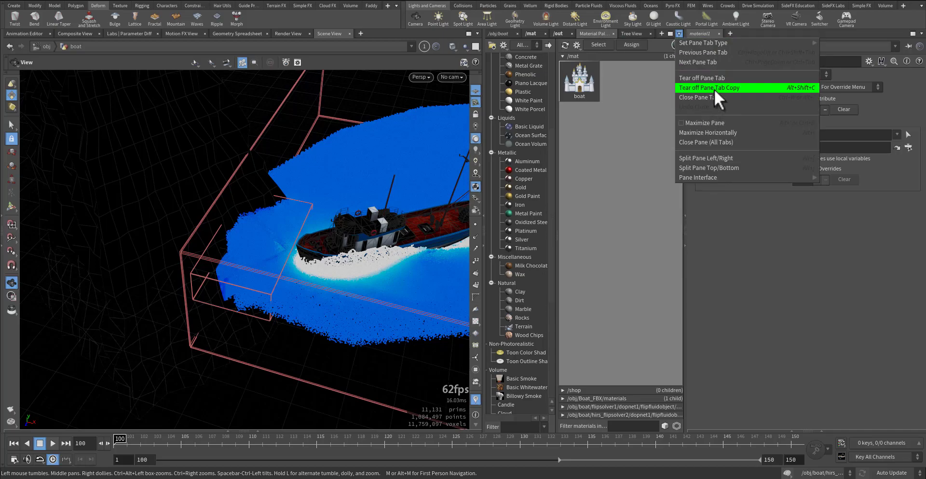
pyautogui.click(714, 89)
pyautogui.moveTo(700, 6); pyautogui.dragTo(281, 71)
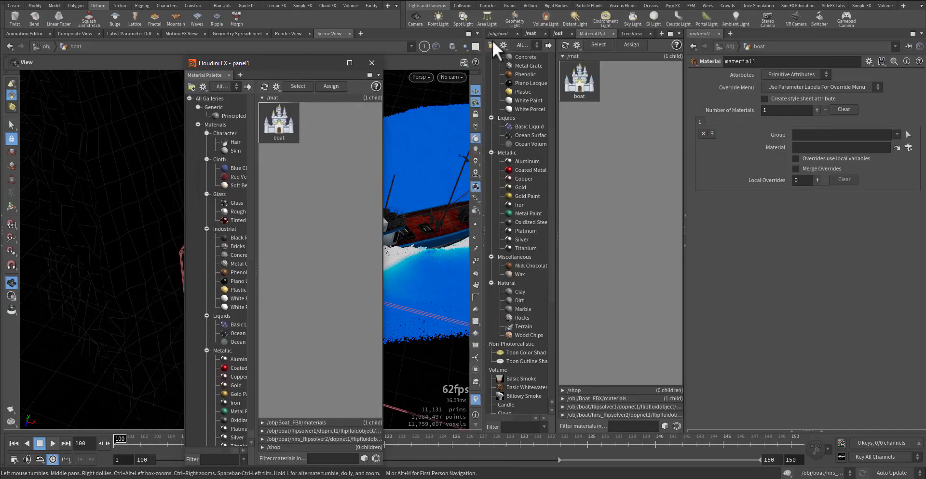
pyautogui.click(499, 33)
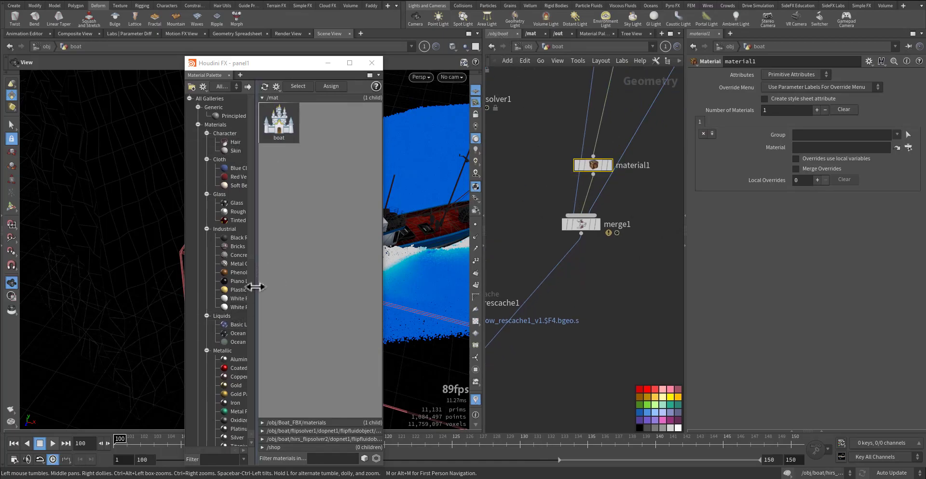
pyautogui.moveTo(256, 285); pyautogui.dragTo(293, 285)
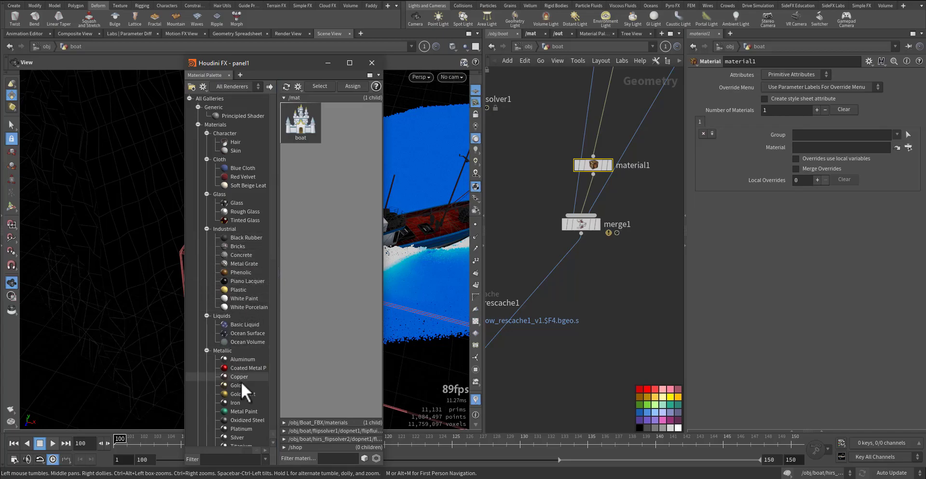
# - Add the Dirt material from the Natural gallery group to /mat, assign /mat/dirt to material1, and close the floating palette
pyautogui.scroll(-6, 243, 376)
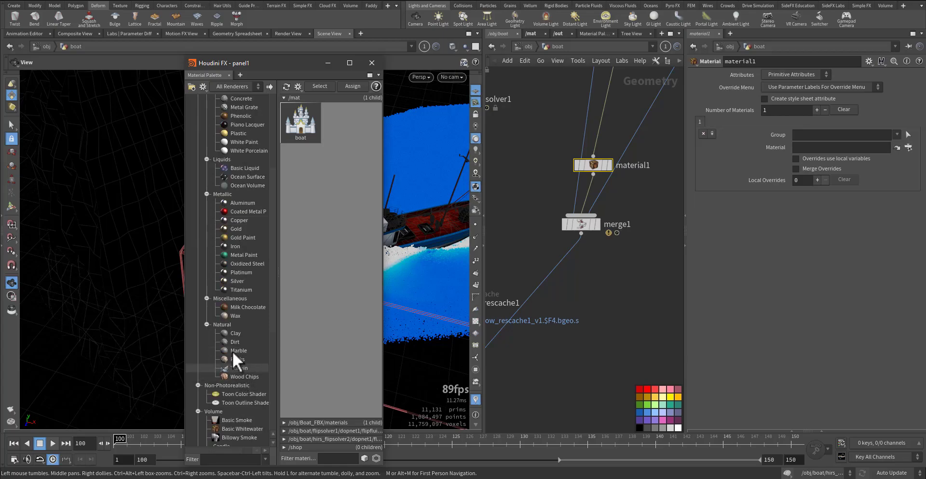
pyautogui.moveTo(231, 340); pyautogui.dragTo(335, 323)
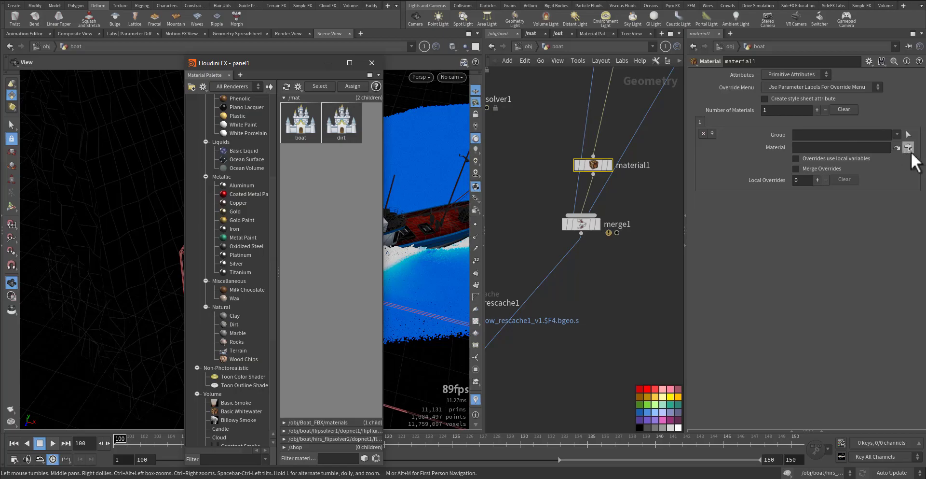
pyautogui.click(908, 147)
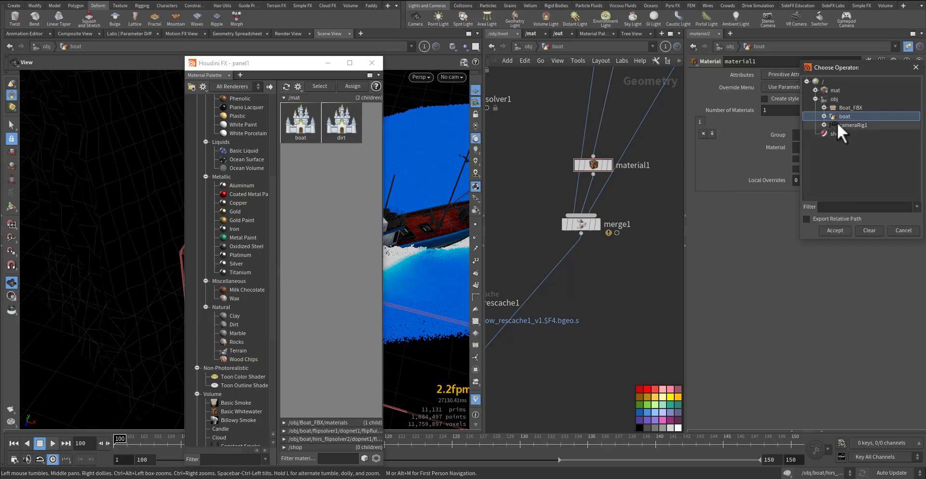
pyautogui.click(816, 90)
pyautogui.doubleClick(838, 106)
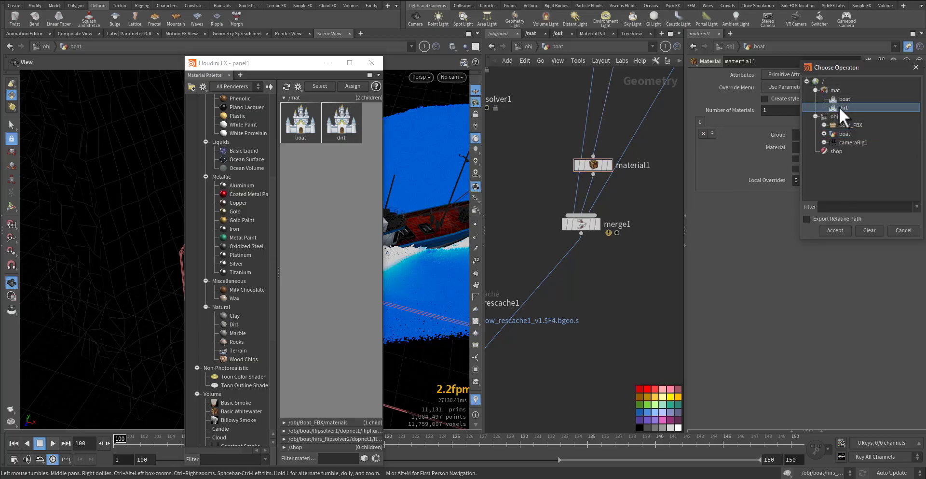
pyautogui.click(372, 63)
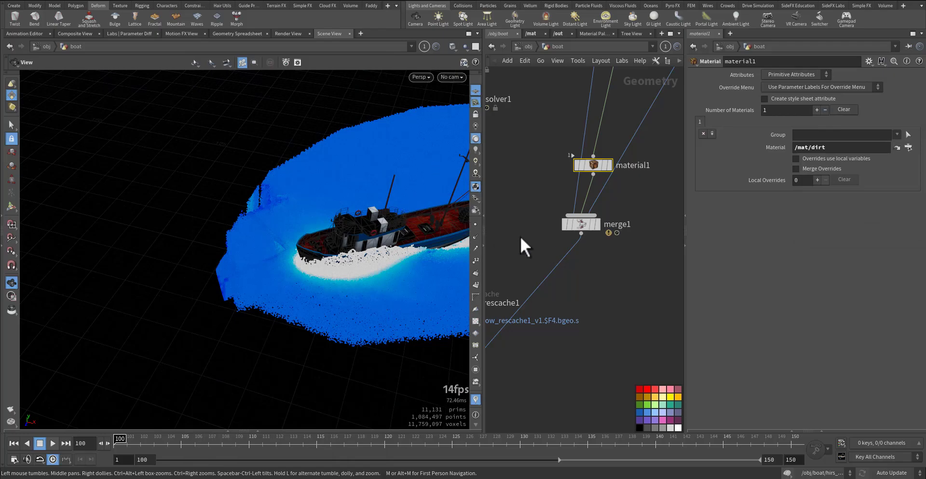
# - Insert a UV Project node on the wire above material1 and show its initialization options
pyautogui.moveTo(544, 227); pyautogui.dragTo(551, 215, button='middle')
pyautogui.press('Tab')
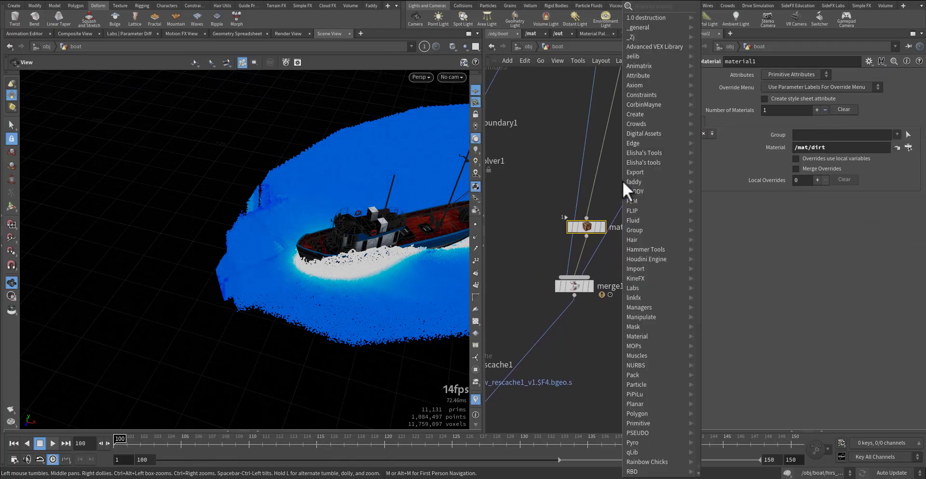
pyautogui.write('uvp')
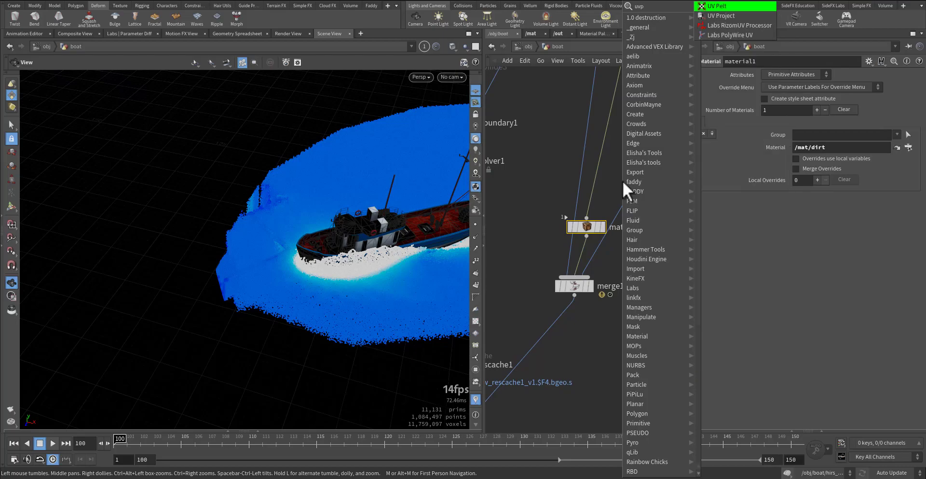
pyautogui.write('r')
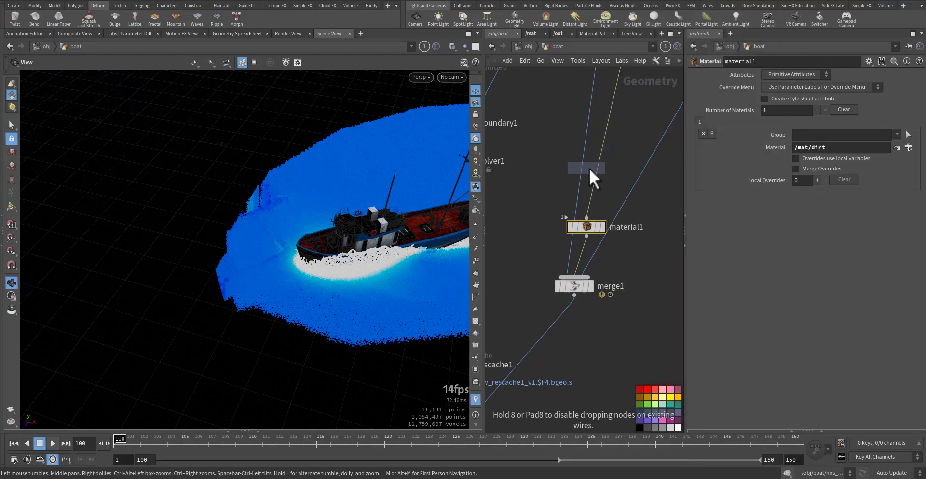
pyautogui.click(602, 168)
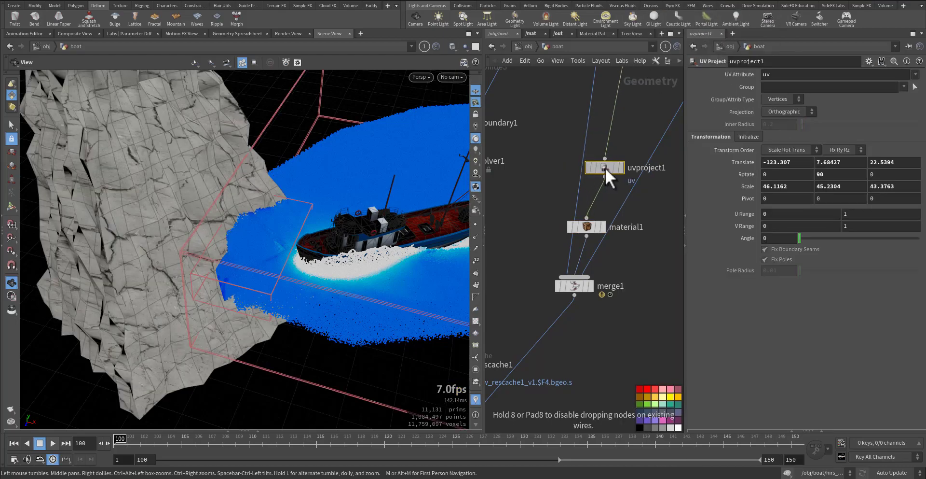
pyautogui.click(748, 137)
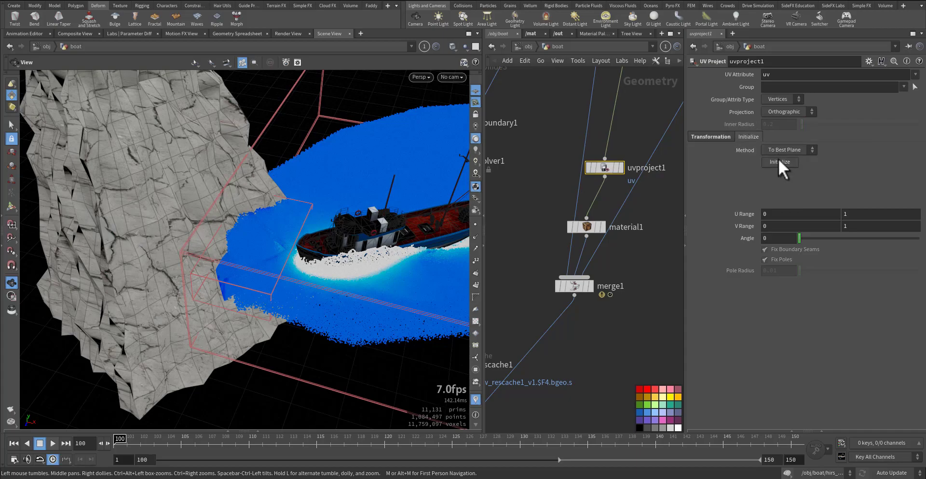
pyautogui.moveTo(228, 238); pyautogui.dragTo(338, 263)
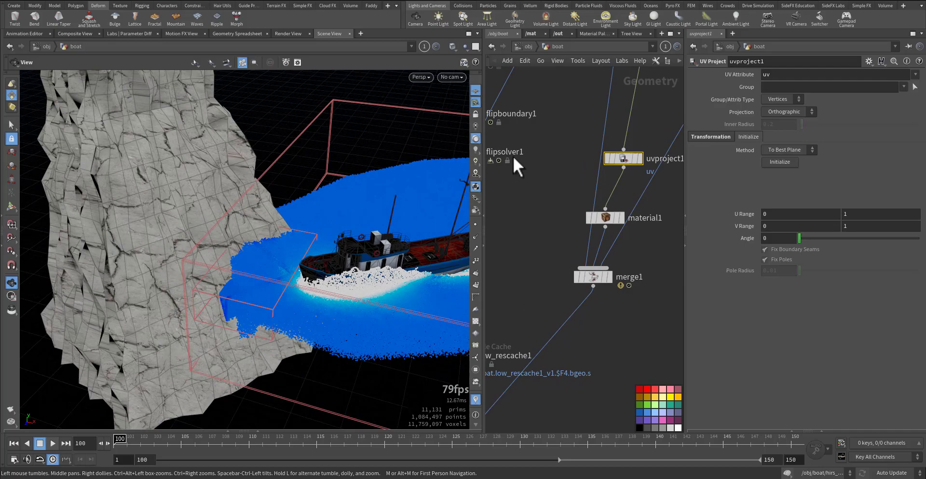
# - Cut the /mat/boat path from the boat object's Material parameter at object level and return inside the boat geometry
pyautogui.click(524, 48)
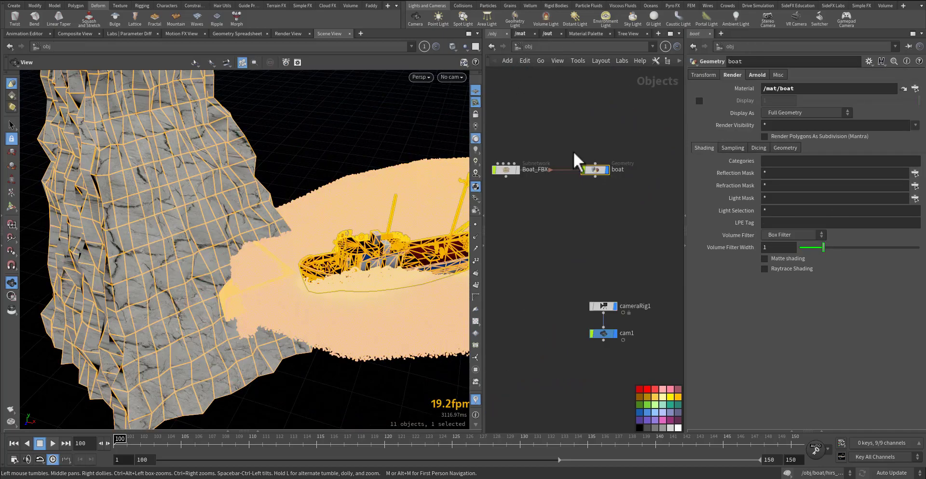
pyautogui.tripleClick(773, 88)
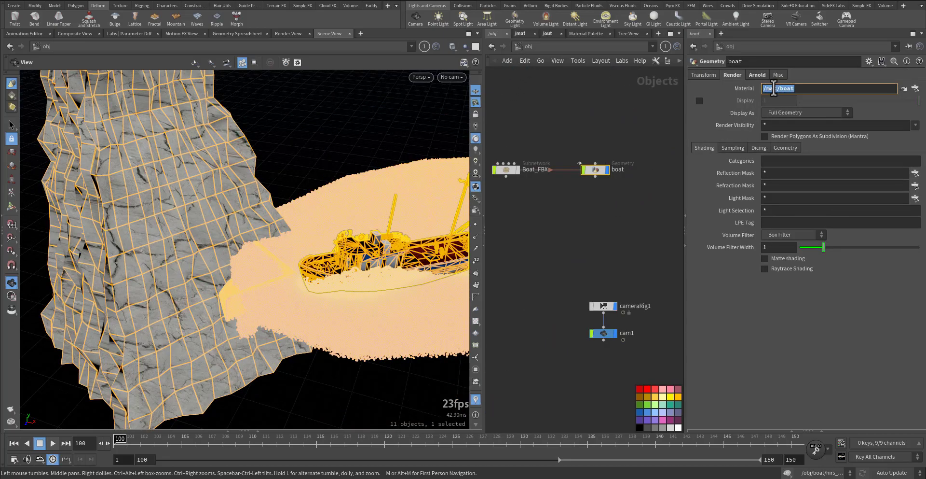
pyautogui.doubleClick(594, 169)
# - Insert a Material node between transform1 and pathFollow1 and set its material to /mat/boat
pyautogui.moveTo(599, 316); pyautogui.dragTo(591, 300, button='middle')
pyautogui.scroll(-8, 591, 300)
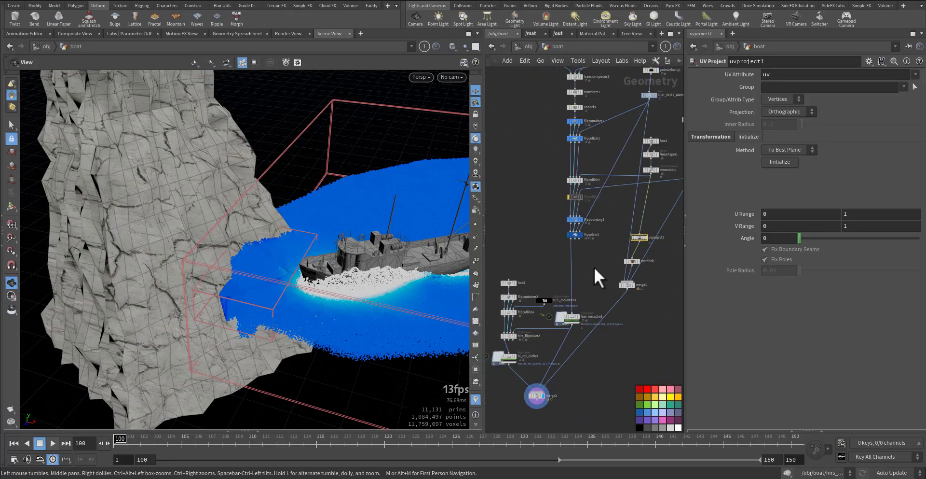
pyautogui.moveTo(594, 267); pyautogui.dragTo(563, 315, button='middle')
pyautogui.scroll(6, 583, 222)
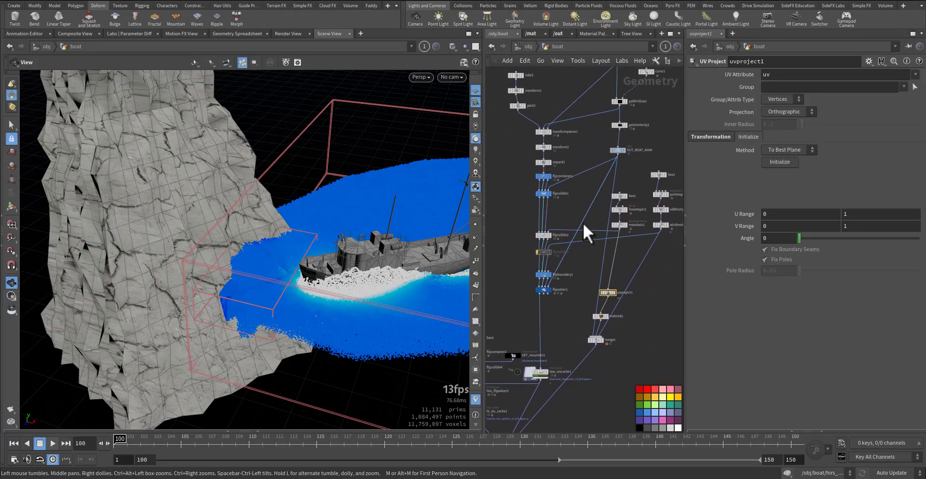
pyautogui.moveTo(538, 237)
pyautogui.mouseDown(button='middle')
pyautogui.moveTo(531, 286)
pyautogui.moveTo(541, 216)
pyautogui.moveTo(540, 225)
pyautogui.mouseUp(button='middle')
pyautogui.press('Tab')
pyautogui.write('mat')
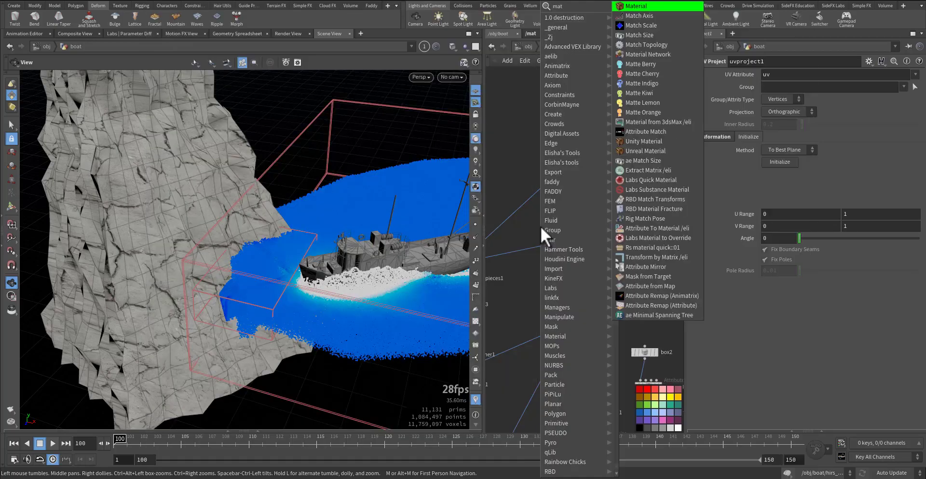
pyautogui.click(641, 7)
pyautogui.click(573, 186)
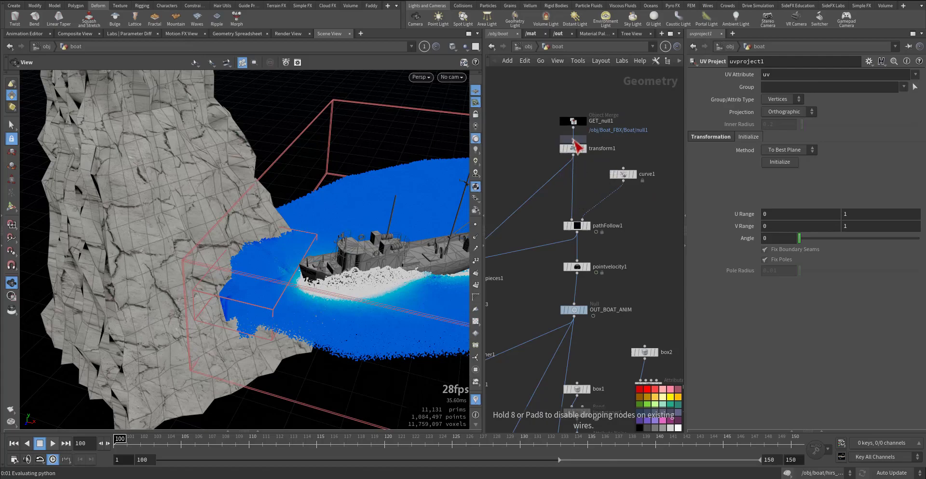
pyautogui.click(809, 147)
pyautogui.hotkey('ctrl', 'v')
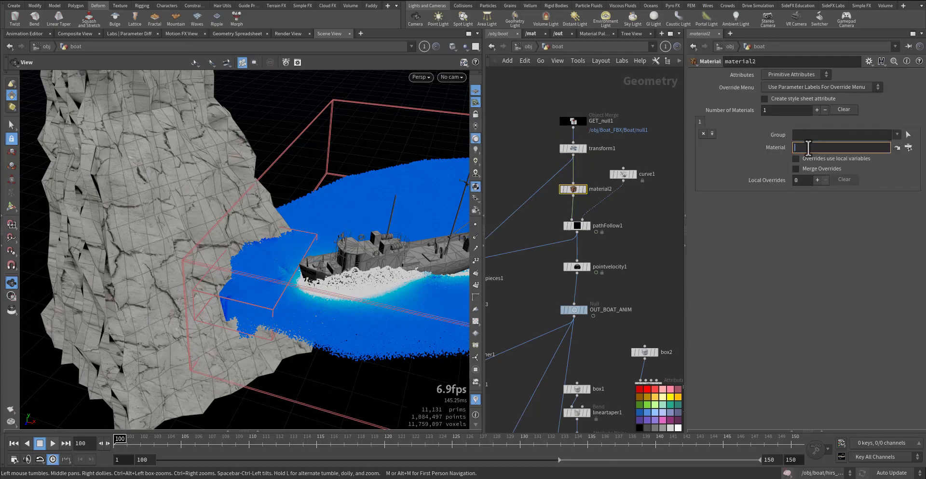
# - Reveal the /mat shader network in a pane below the node parameters
pyautogui.moveTo(532, 280); pyautogui.dragTo(566, 146, button='middle')
pyautogui.moveTo(545, 277); pyautogui.dragTo(579, 145, button='middle')
pyautogui.moveTo(560, 256); pyautogui.dragTo(580, 142, button='middle')
pyautogui.moveTo(583, 226); pyautogui.dragTo(579, 140, button='middle')
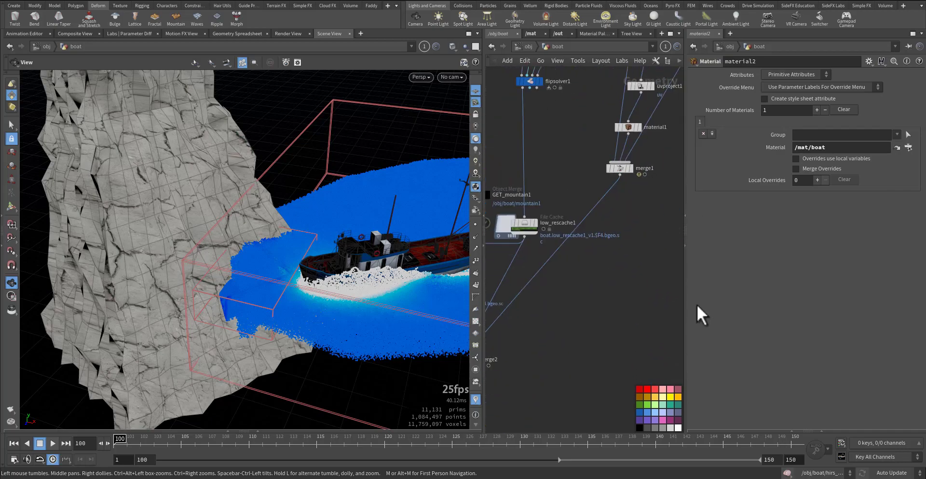
pyautogui.click(822, 431)
pyautogui.moveTo(777, 347); pyautogui.dragTo(867, 394, button='middle')
pyautogui.moveTo(829, 372); pyautogui.dragTo(863, 392, button='middle')
pyautogui.moveTo(744, 374); pyautogui.dragTo(765, 380, button='middle')
# - Move merge2 farther below the file cache nodes to make room on its input wires
pyautogui.moveTo(584, 326); pyautogui.dragTo(668, 285, button='middle')
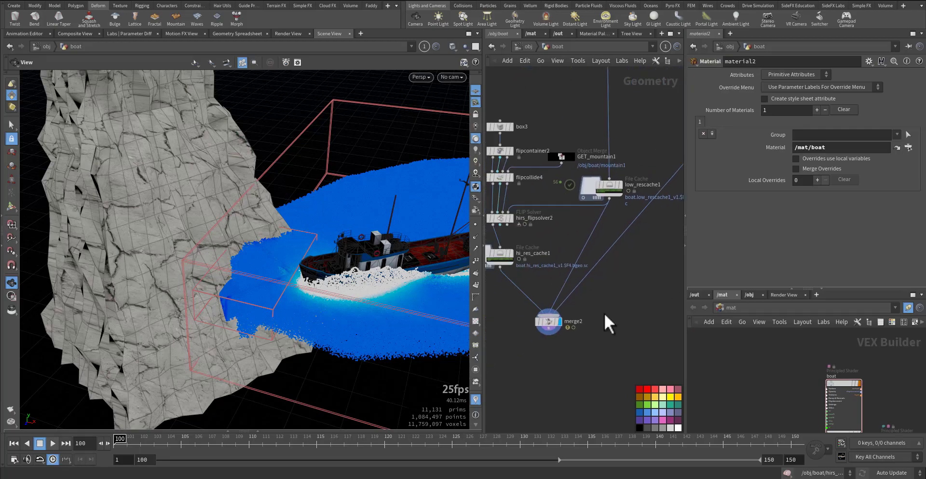
pyautogui.moveTo(604, 312); pyautogui.dragTo(635, 265, button='middle')
pyautogui.moveTo(577, 273); pyautogui.dragTo(574, 326)
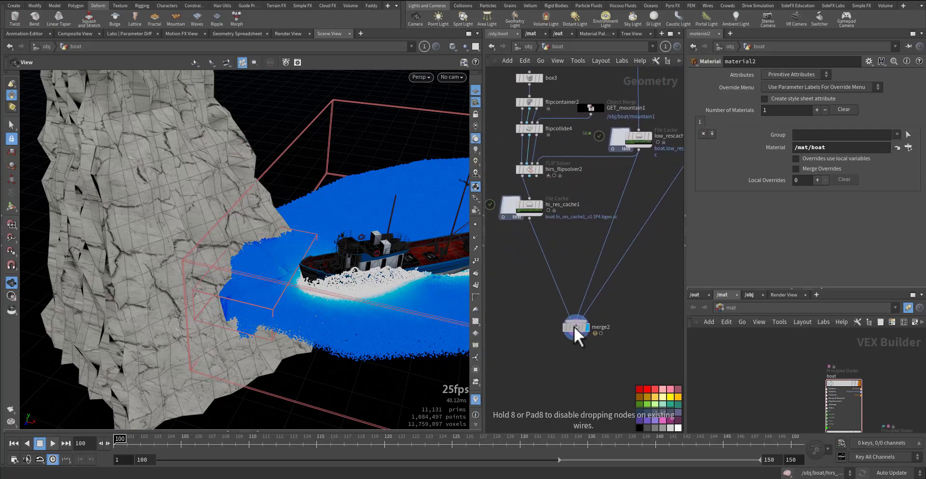
# - Filter the material gallery by "basic" and add the Basic Liquid material to /mat
pyautogui.click(585, 34)
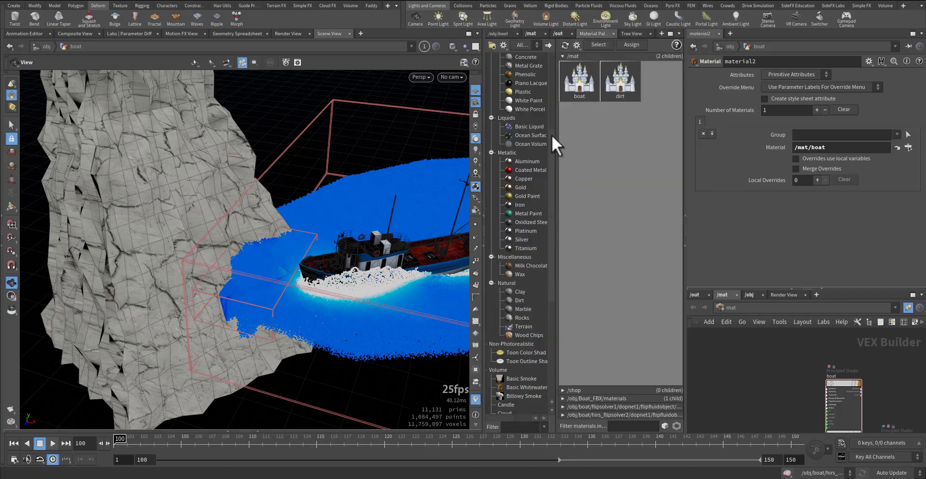
pyautogui.scroll(-3, 528, 186)
pyautogui.scroll(-2, 528, 183)
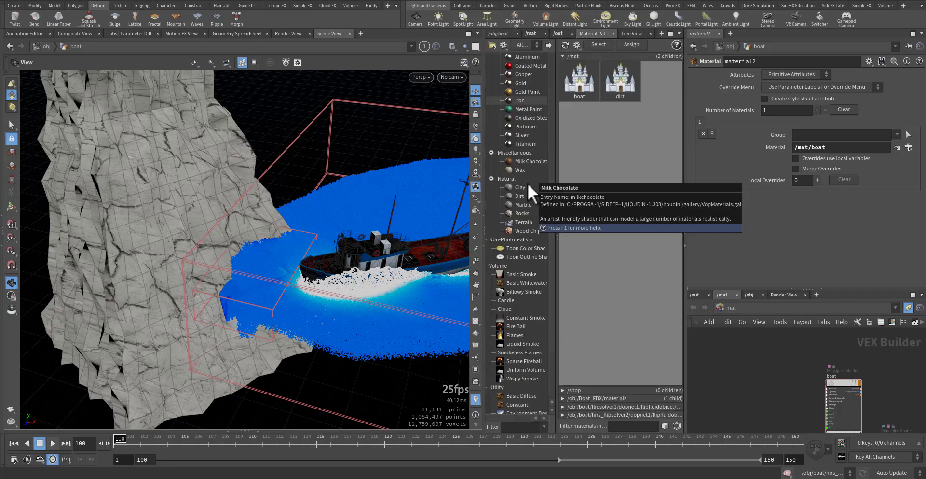
pyautogui.scroll(-3, 527, 184)
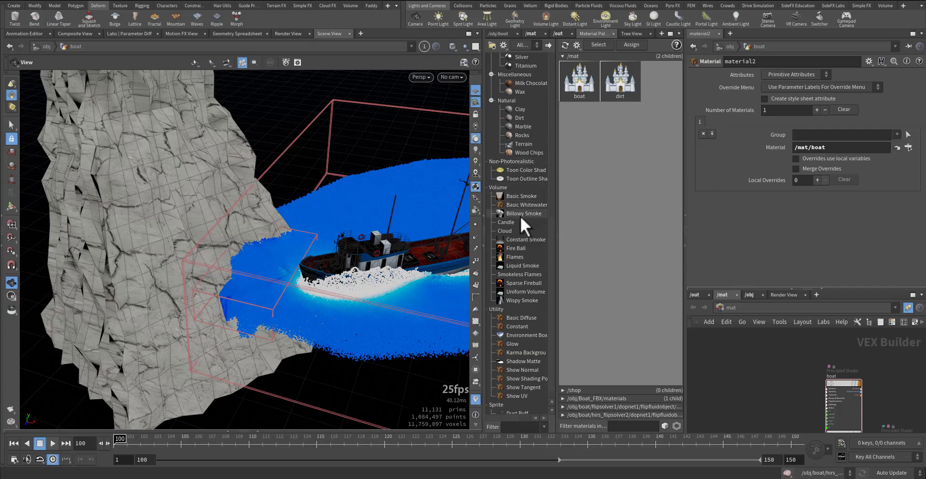
pyautogui.scroll(-1, 520, 215)
pyautogui.write('basic')
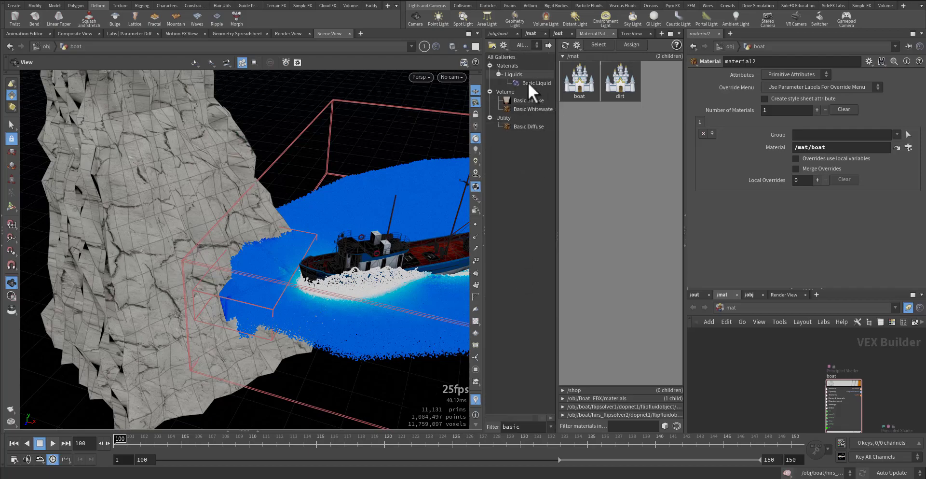
pyautogui.moveTo(529, 82); pyautogui.dragTo(603, 137)
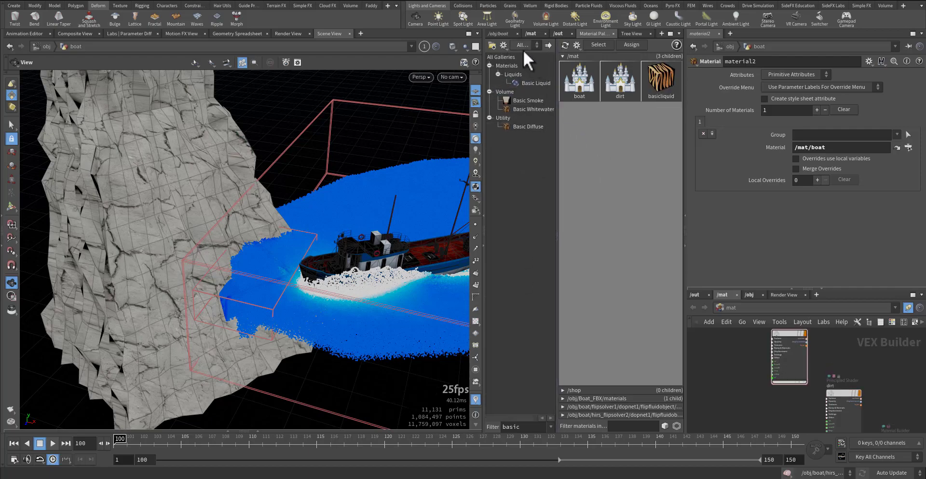
# - Lower merge2 again in the boat network and place low_rescache1 level with hi_res_cache1
pyautogui.click(499, 34)
pyautogui.moveTo(564, 258); pyautogui.dragTo(553, 258, button='middle')
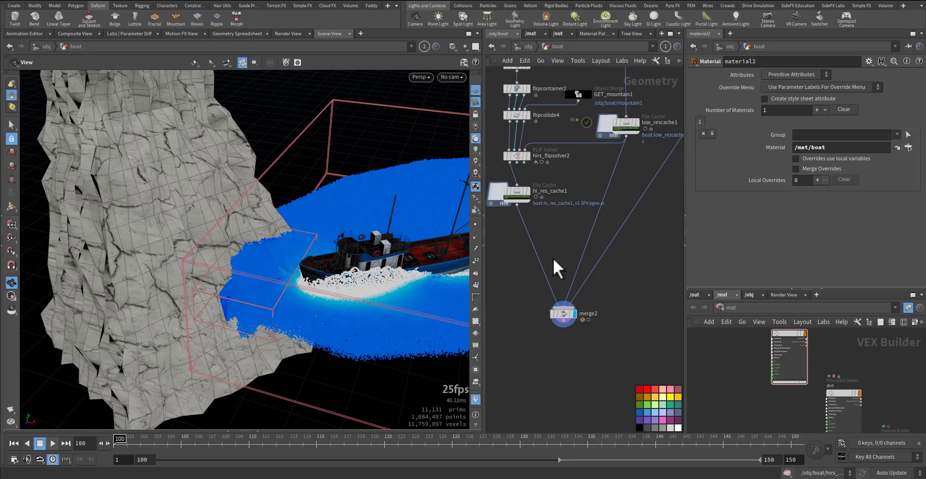
pyautogui.moveTo(564, 311); pyautogui.dragTo(571, 338)
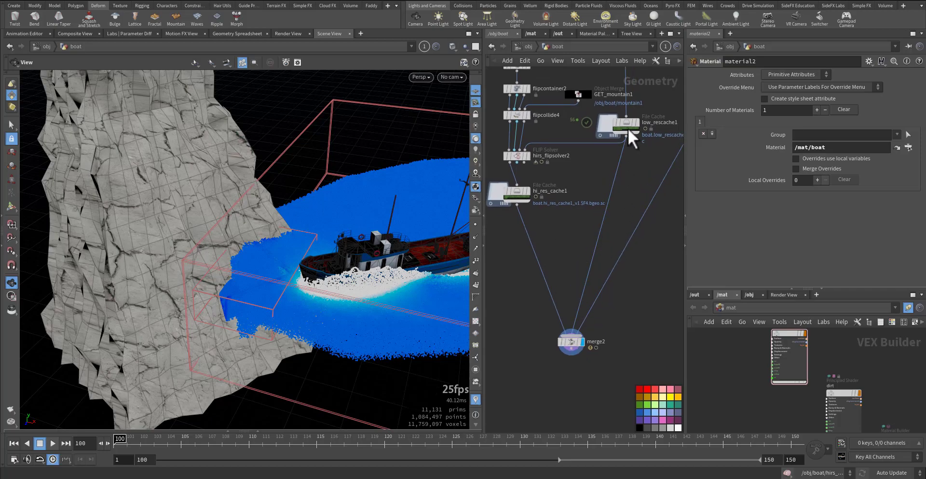
pyautogui.moveTo(627, 128); pyautogui.dragTo(609, 186)
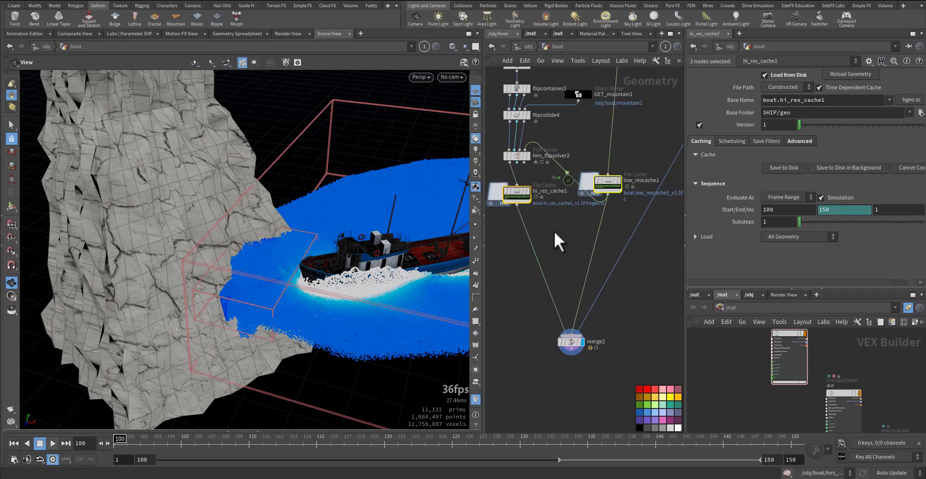
# - Merge low_rescache1 and hi_res_cache1 in a new Merge node and feed it into merge2 in place of their direct wires
pyautogui.click(561, 248)
pyautogui.moveTo(567, 256)
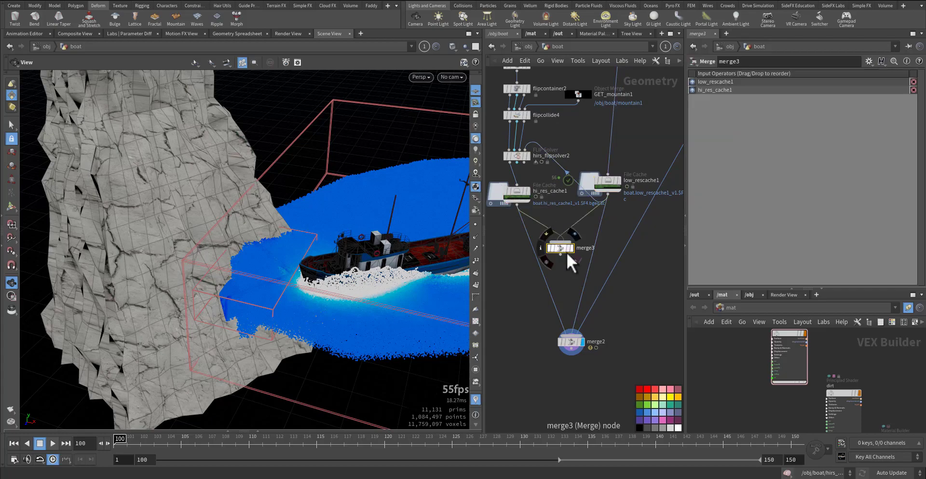
pyautogui.moveTo(548, 279); pyautogui.dragTo(572, 259)
pyautogui.click(587, 267)
pyautogui.press('Delete')
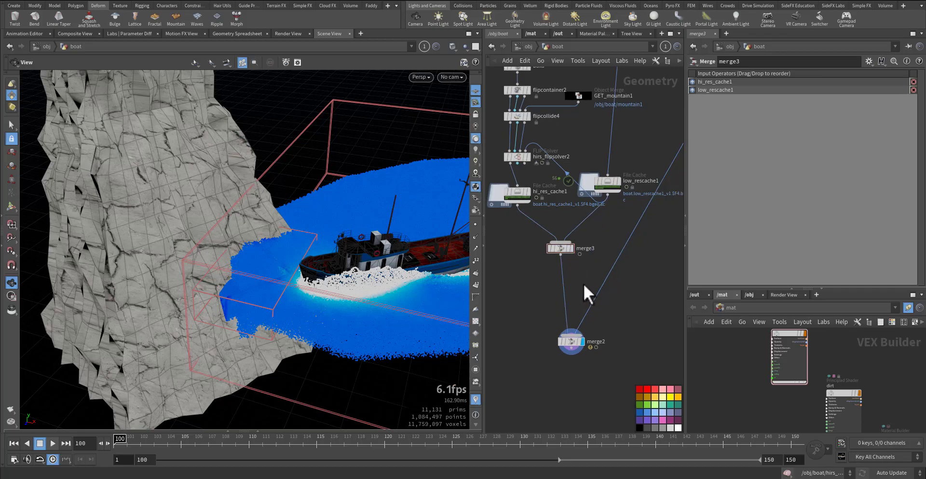
pyautogui.press('Tab')
pyautogui.write('mat')
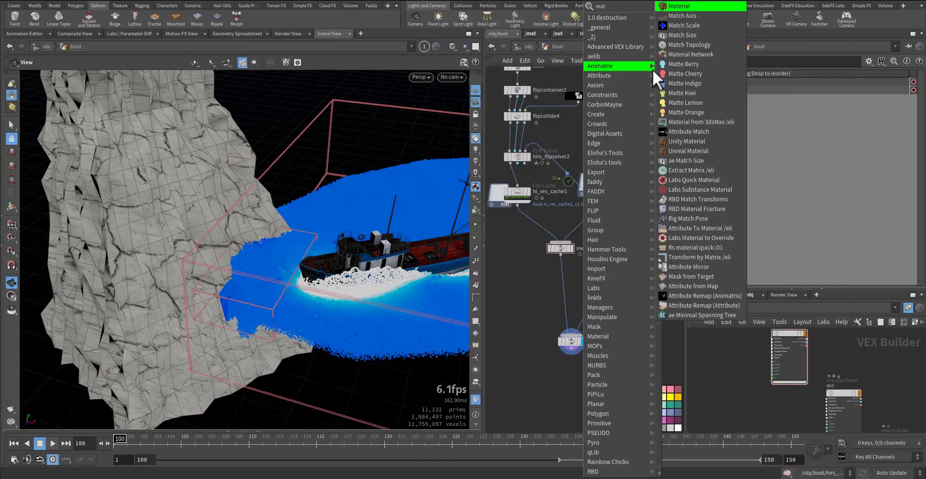
pyautogui.click(685, 12)
pyautogui.press('Escape')
# - Add a Material node below low_rescache1 and assign the basicliquid material from /mat to it
pyautogui.press('Tab')
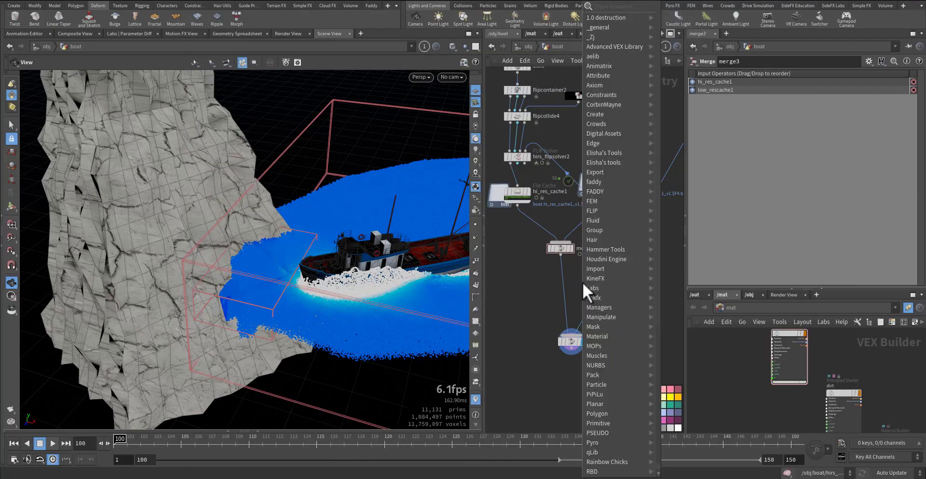
pyautogui.write('mat')
pyautogui.click(719, 5)
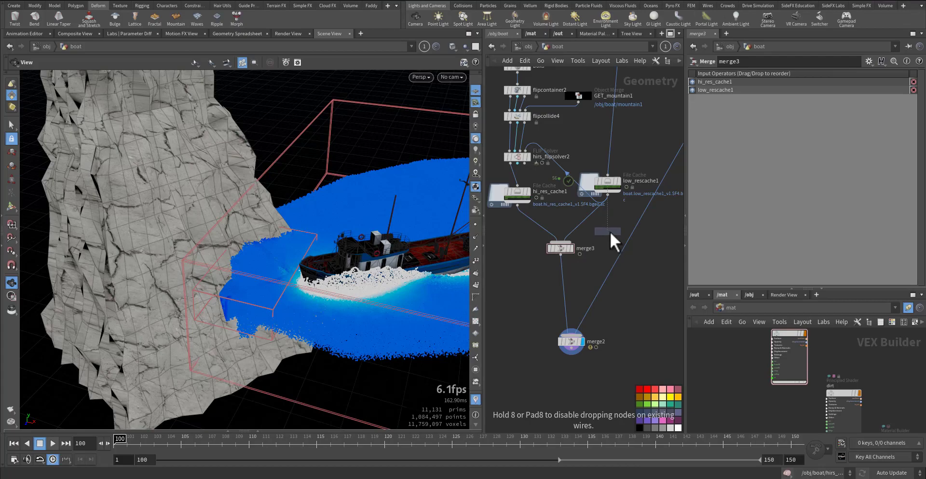
pyautogui.click(610, 231)
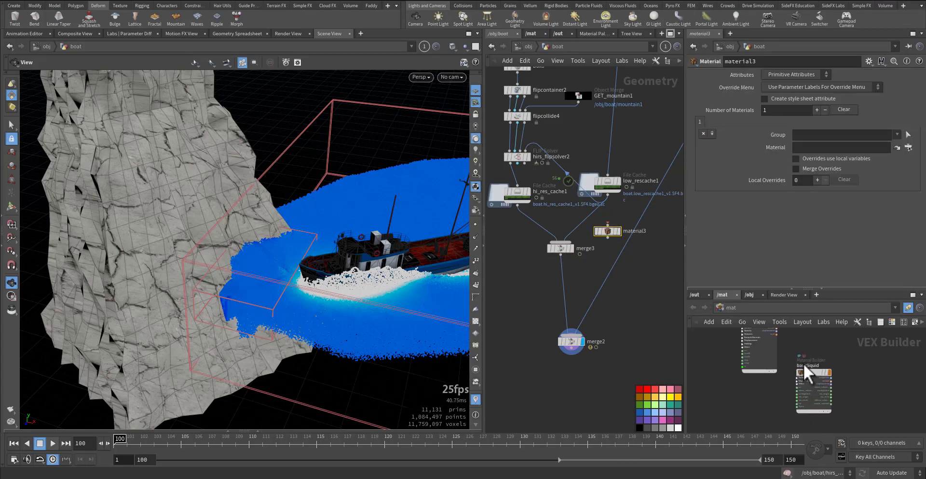
pyautogui.moveTo(811, 369); pyautogui.dragTo(801, 147)
# - Duplicate the Material node into the hi_res_cache1 branch and insert the original between low_rescache1 and merge3
pyautogui.keyDown('alt'); pyautogui.moveTo(618, 226); pyautogui.dragTo(532, 224); pyautogui.keyUp('alt')
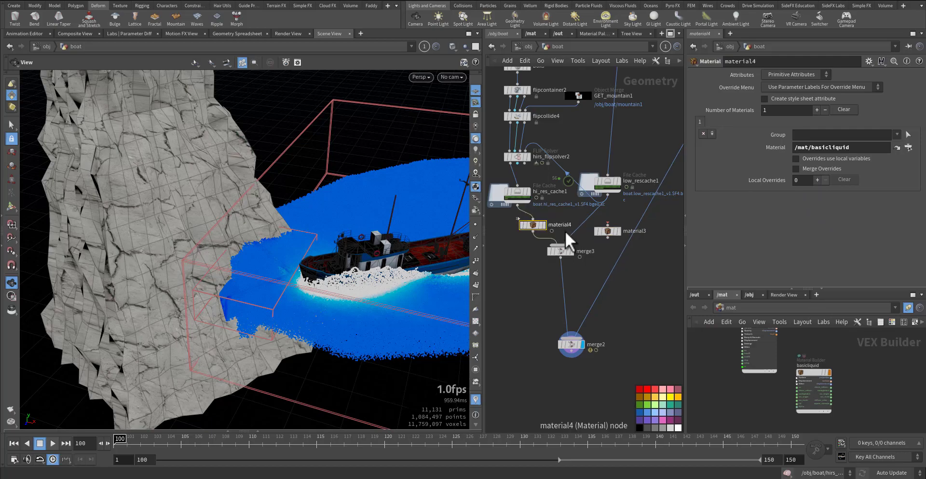
pyautogui.moveTo(613, 234); pyautogui.dragTo(591, 228)
pyautogui.moveTo(632, 317); pyautogui.dragTo(618, 281, button='middle')
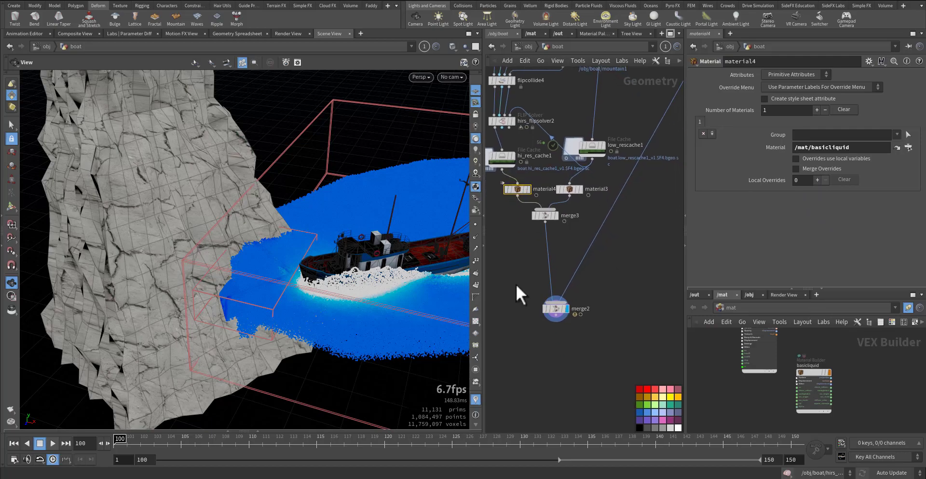
# - Save the scene at object level and add an environment light with kloppenheim_02_4k.exr as its environment map
pyautogui.press('u')
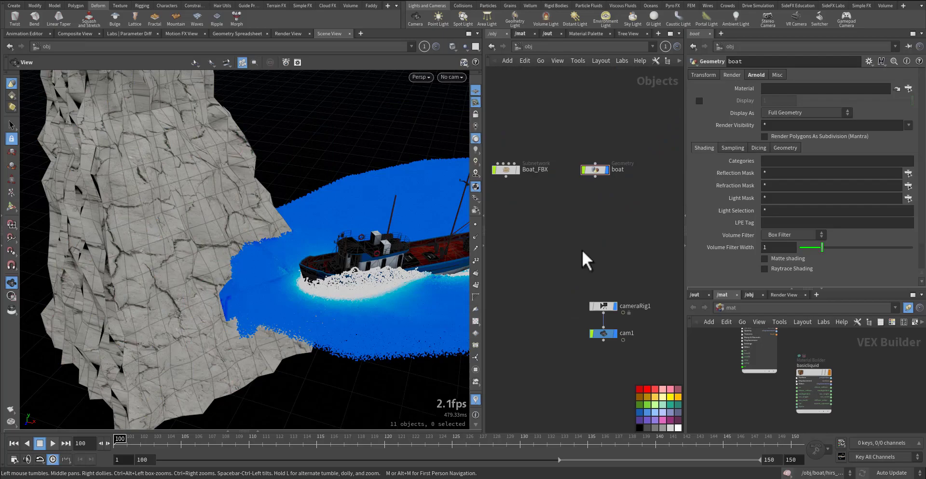
pyautogui.hotkey('ctrl', 's')
pyautogui.moveTo(601, 258); pyautogui.dragTo(581, 265, button='middle')
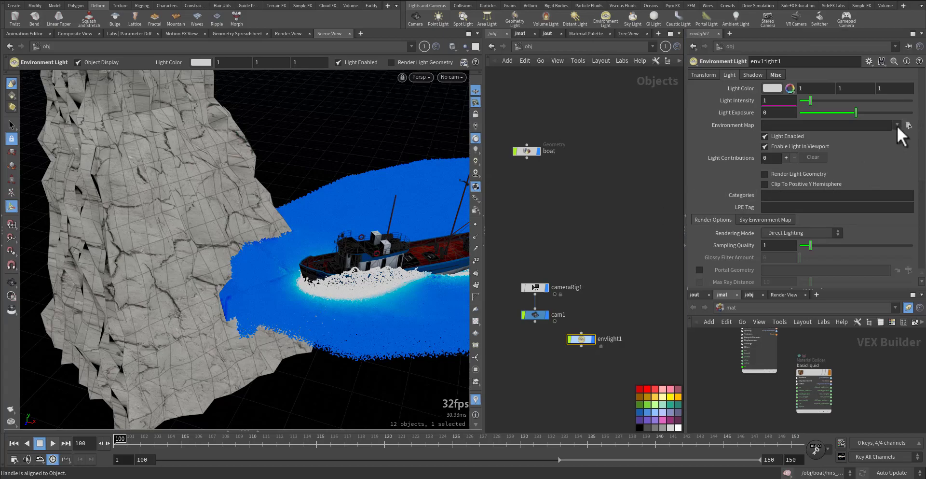
pyautogui.click(897, 125)
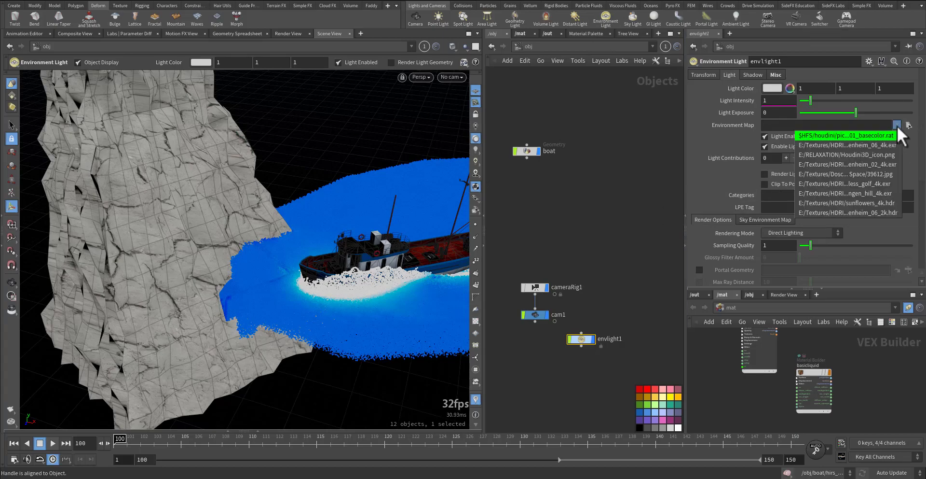
pyautogui.click(887, 167)
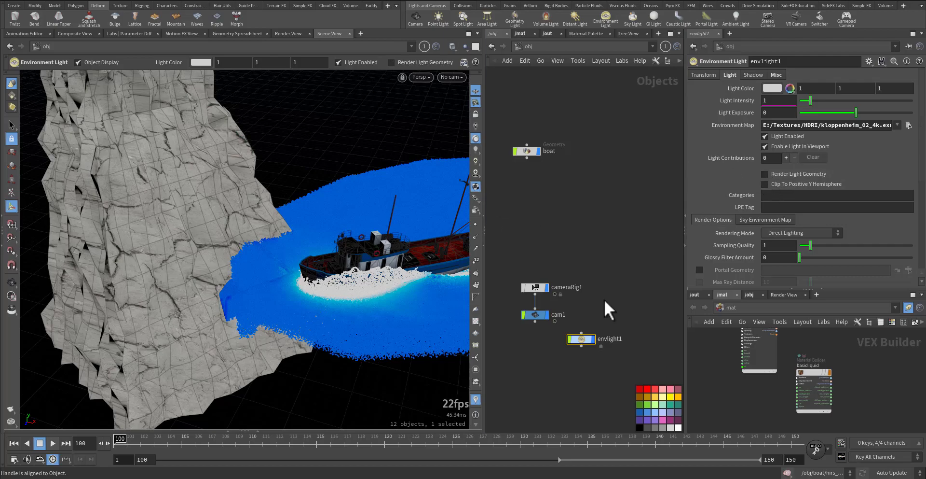
# - Add a Karma render node in /out and launch its Karma Viewport render
pyautogui.click(694, 294)
pyautogui.press('Tab')
pyautogui.moveTo(742, 379)
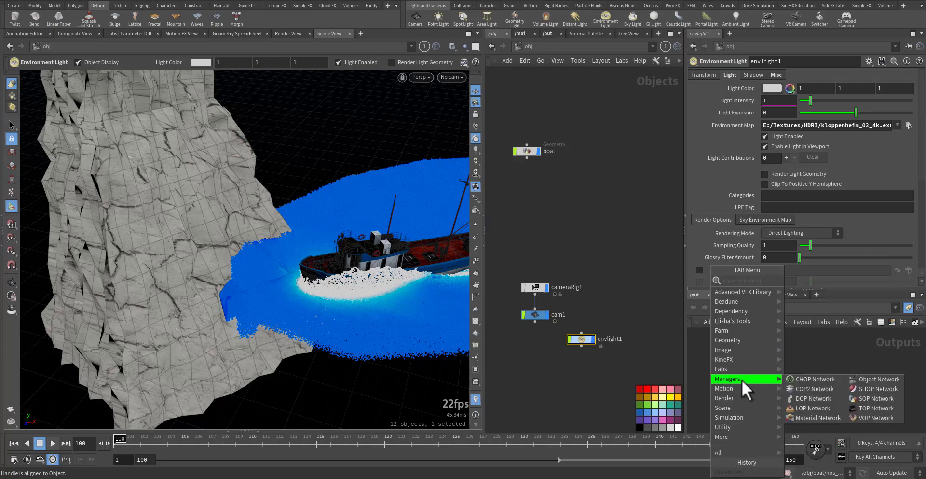
pyautogui.click(825, 419)
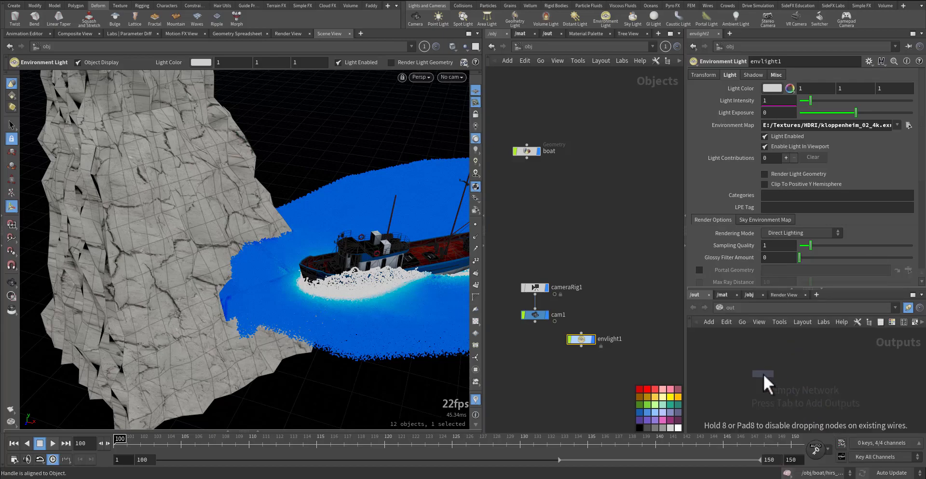
pyautogui.click(763, 373)
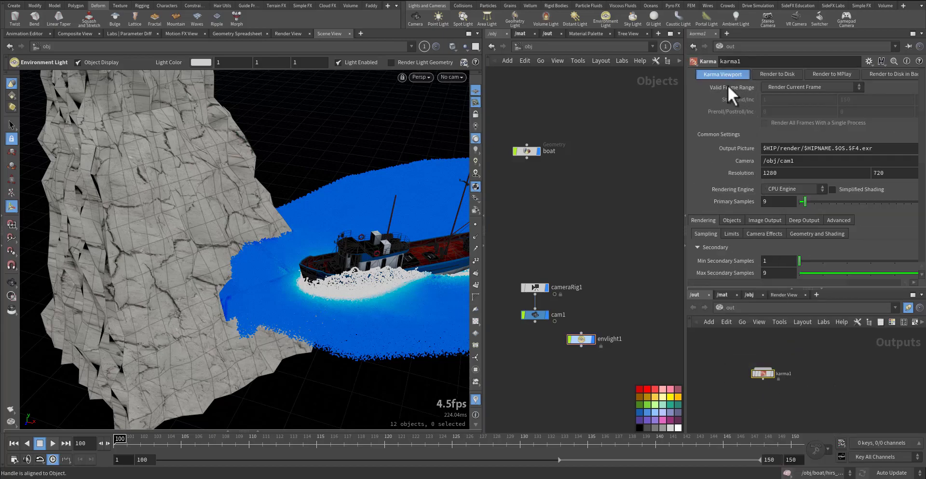
pyautogui.click(726, 75)
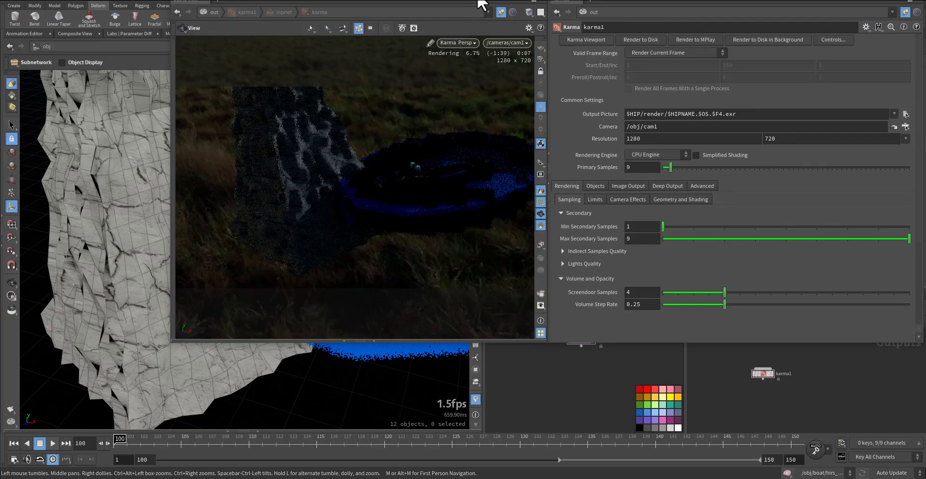
# - Set envlight1's exposure to 1 and intensity to 3, check the Karma preview, and close the viewer
pyautogui.moveTo(478, 1); pyautogui.dragTo(405, 65)
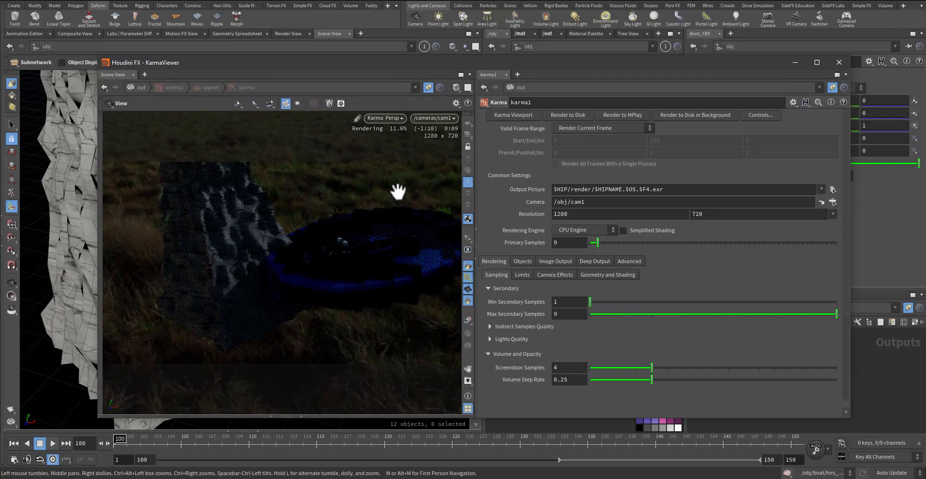
pyautogui.moveTo(592, 62); pyautogui.dragTo(313, 55)
pyautogui.moveTo(620, 205); pyautogui.dragTo(643, 183, button='middle')
pyautogui.click(606, 317)
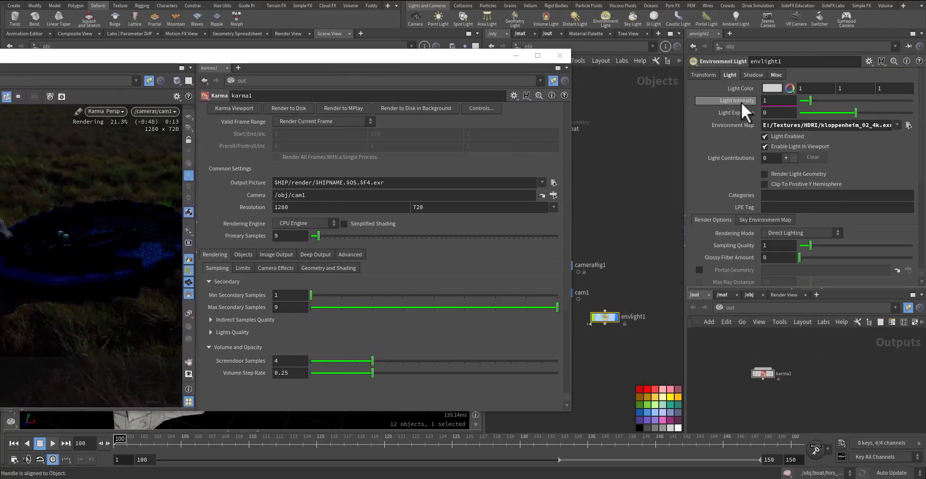
pyautogui.click(778, 112)
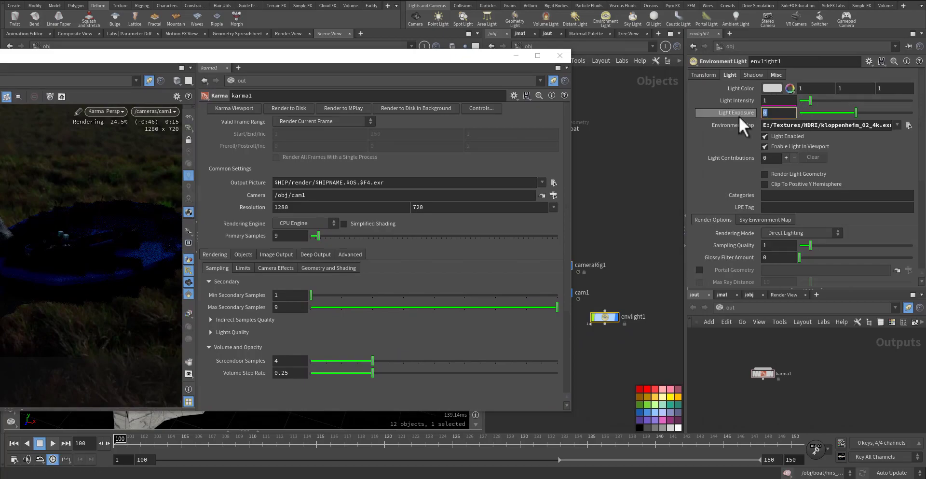
pyautogui.write('1')
pyautogui.press('Return')
pyautogui.moveTo(381, 55); pyautogui.dragTo(491, 62)
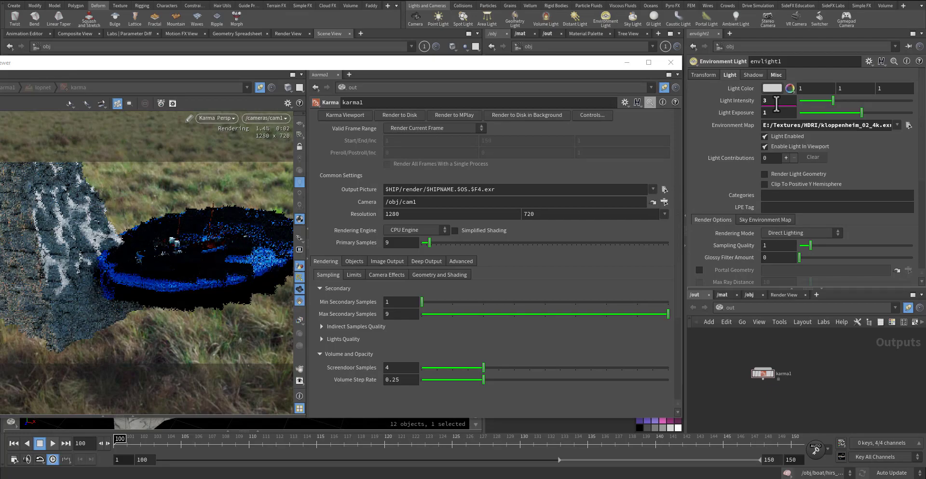
pyautogui.moveTo(388, 67); pyautogui.dragTo(439, 74)
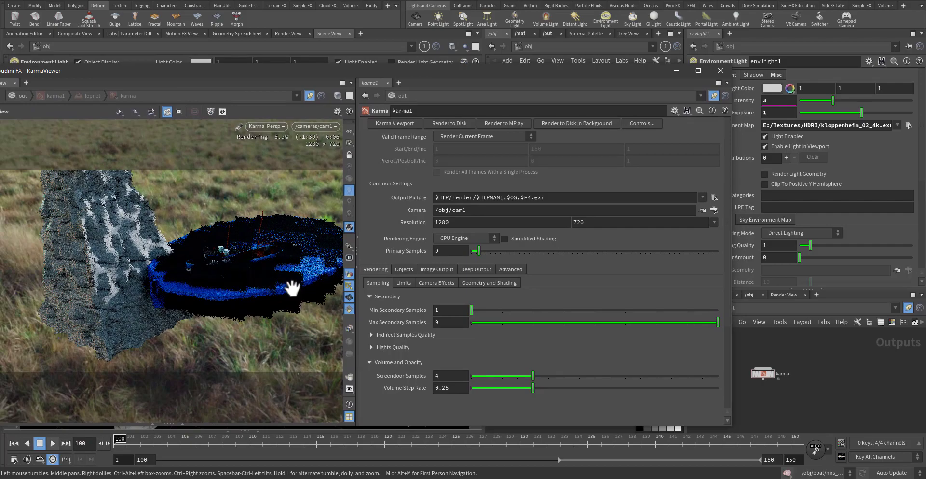
pyautogui.click(721, 71)
# - Inside the boat network, move merge3 and both Material nodes farther down to make room below the file caches
pyautogui.moveTo(560, 186); pyautogui.dragTo(589, 257, button='middle')
pyautogui.click(579, 205)
pyautogui.doubleClick(579, 205)
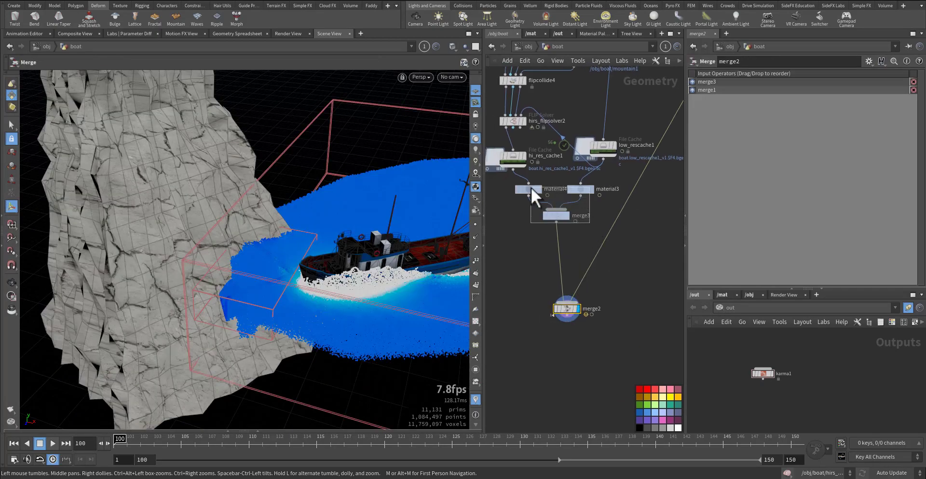
pyautogui.moveTo(531, 186); pyautogui.dragTo(526, 290)
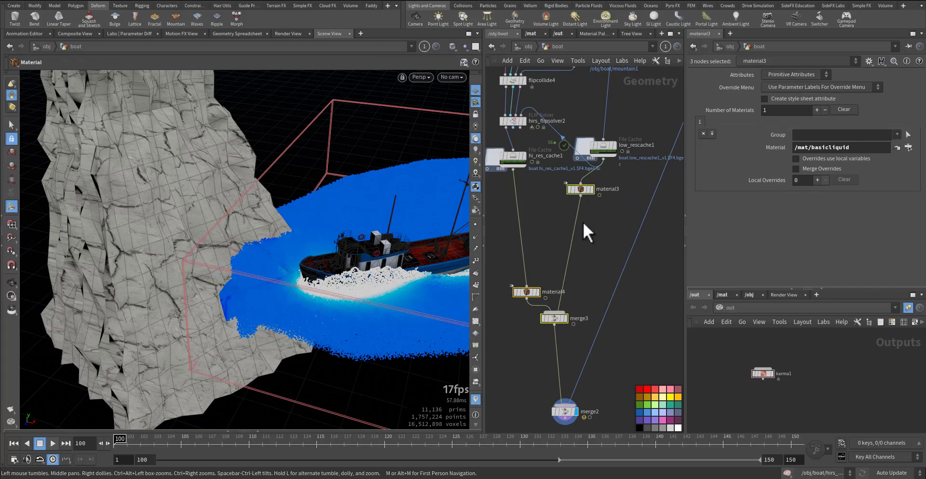
pyautogui.click(581, 189)
pyautogui.moveTo(581, 188); pyautogui.dragTo(580, 285)
pyautogui.moveTo(555, 248); pyautogui.dragTo(556, 270, button='middle')
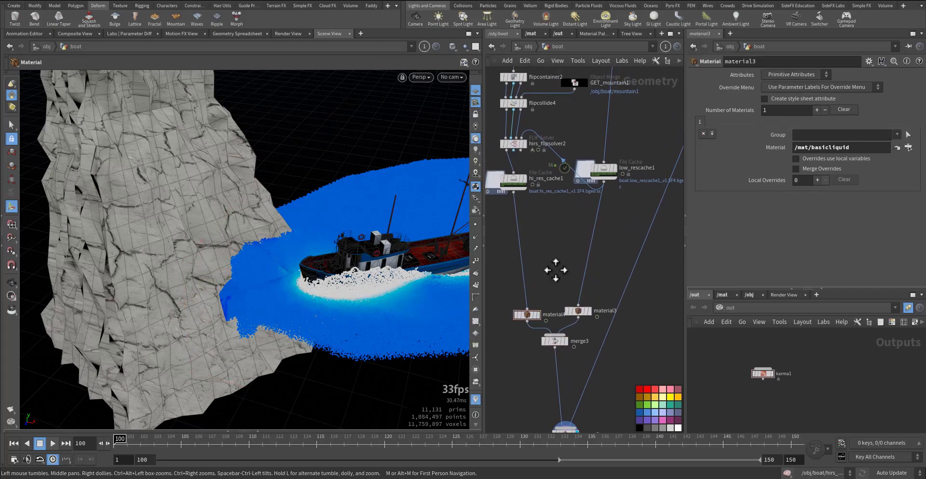
# - Insert a VDB from Particle Fluid node between low_rescache1 and material3 and display its result
pyautogui.press('Tab')
pyautogui.write('v')
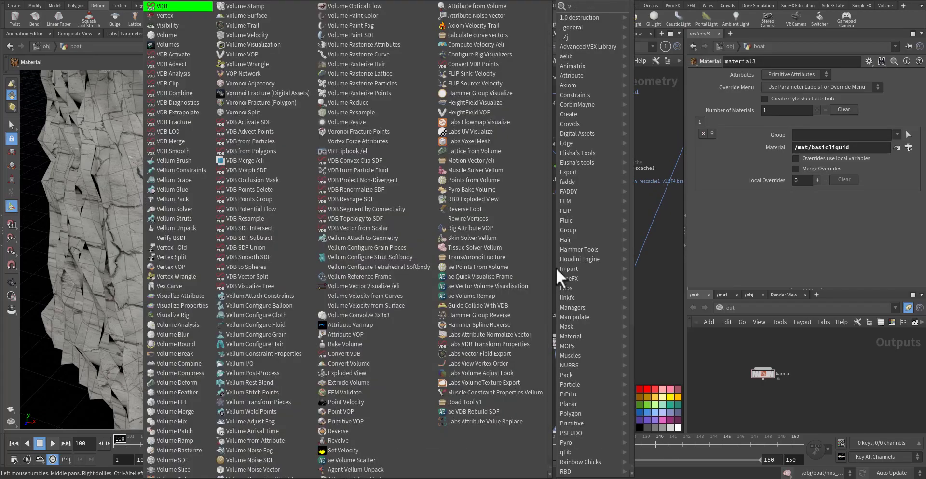
pyautogui.write('dbfr')
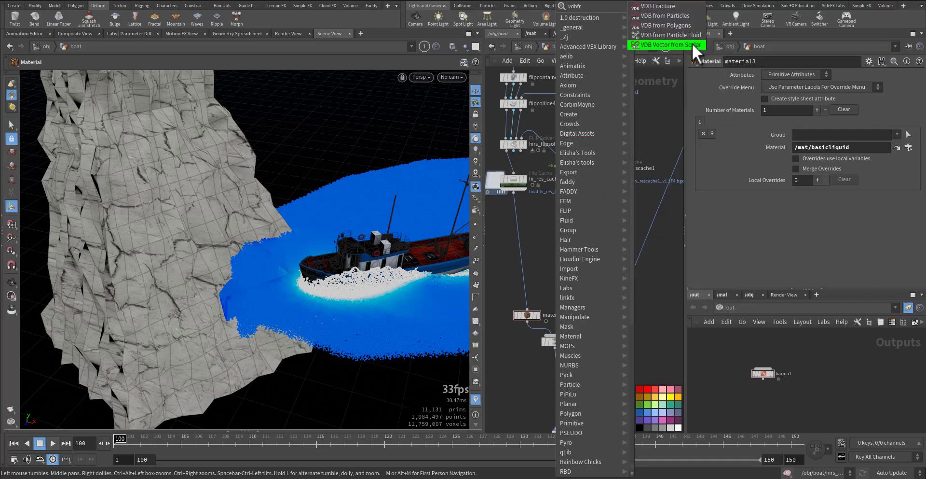
pyautogui.click(693, 33)
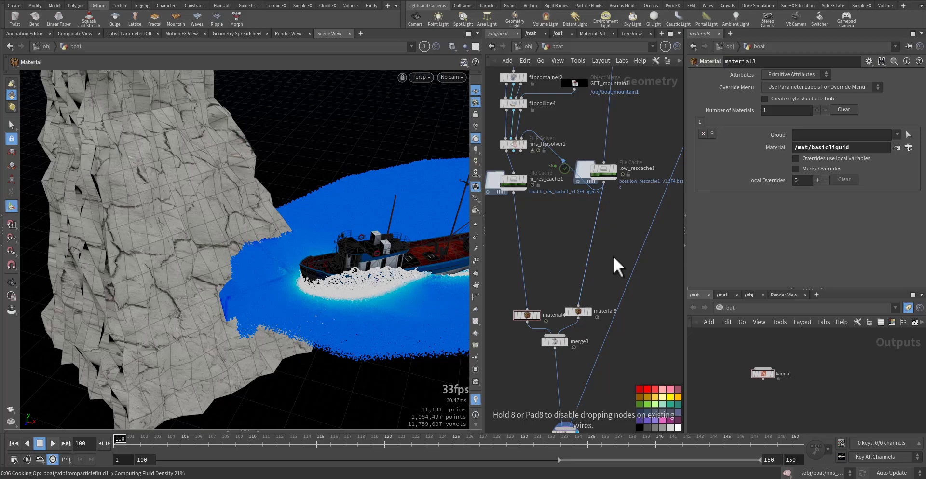
pyautogui.click(584, 255)
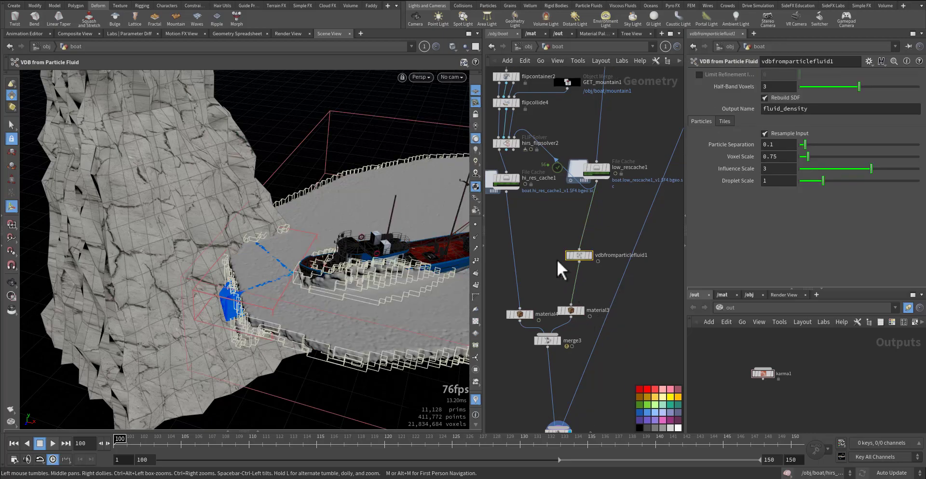
pyautogui.click(589, 256)
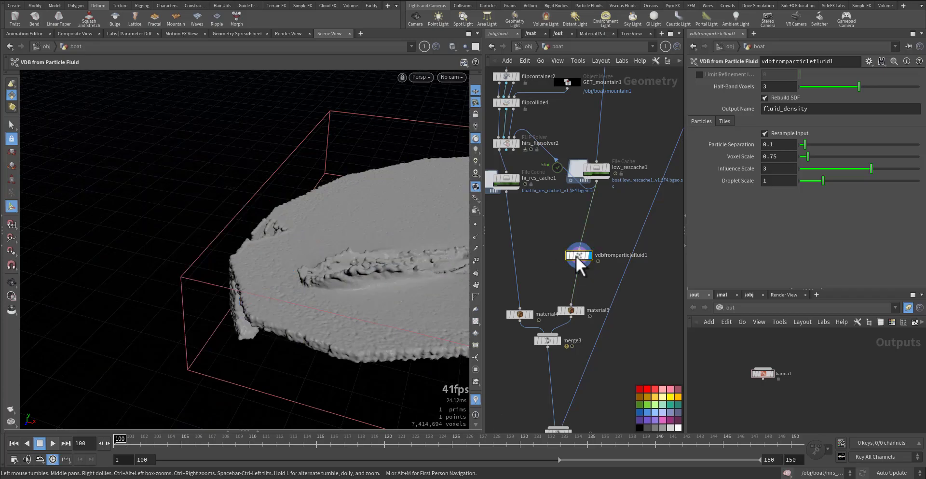
# - Try a particle separation of 0.05 on the VDB from Particle Fluid node, and delete the node
pyautogui.moveTo(347, 280); pyautogui.dragTo(405, 265, button='right')
pyautogui.moveTo(405, 265); pyautogui.dragTo(347, 289)
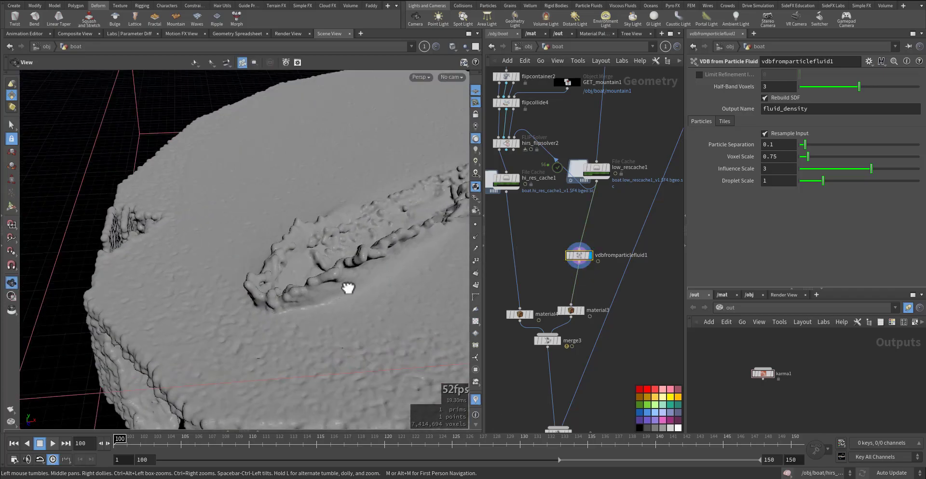
pyautogui.press('Return')
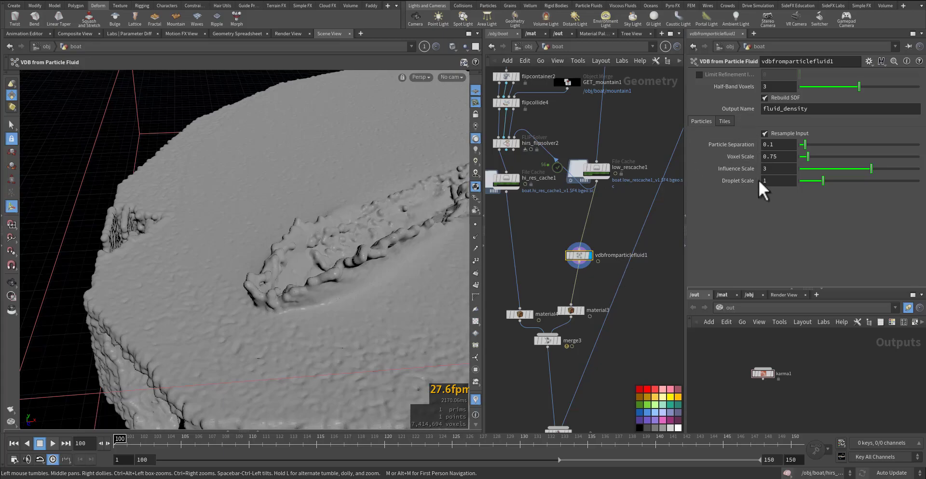
pyautogui.doubleClick(779, 144)
pyautogui.write('05')
pyautogui.press('Return')
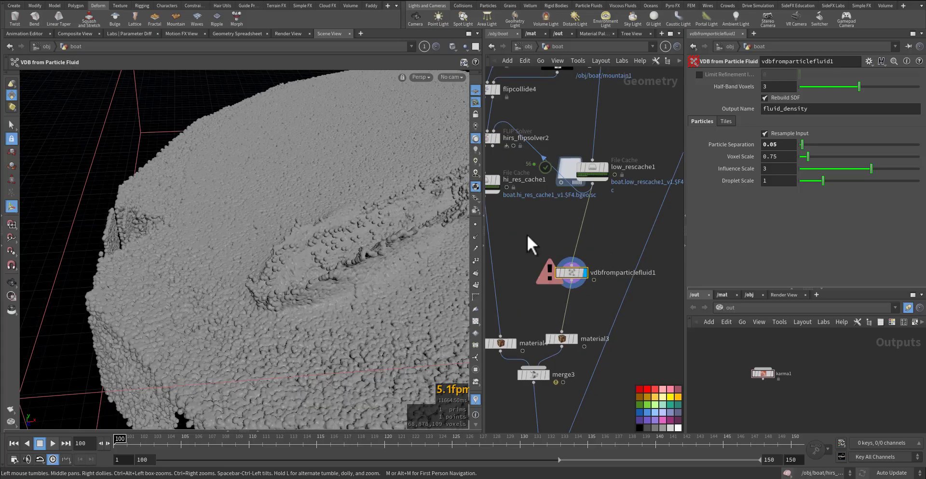
pyautogui.press('Delete')
# - Insert a Particle Fluid Surface node between low_rescache1 and material3 in the boat network
pyautogui.press('Tab')
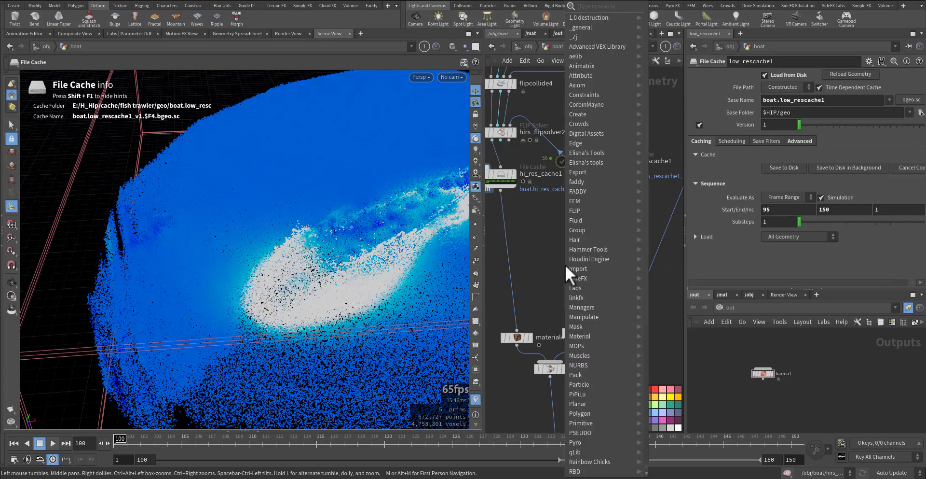
pyautogui.write('fluid')
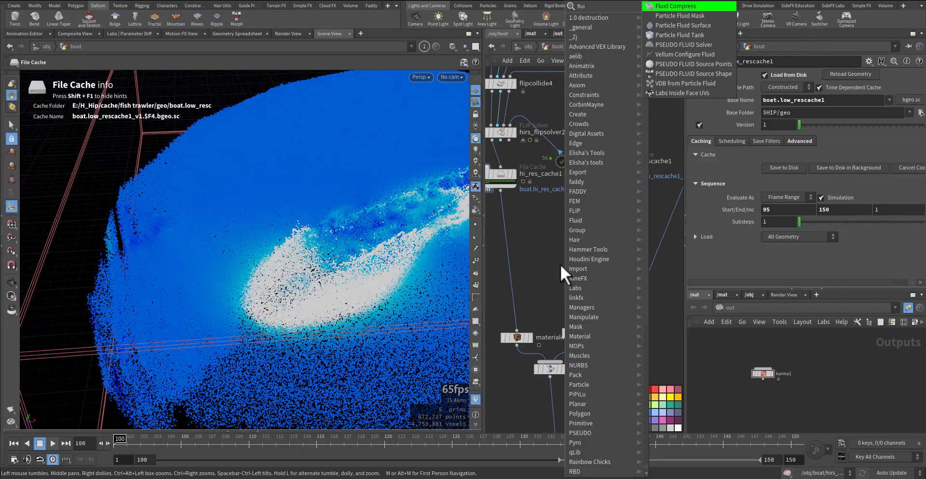
pyautogui.click(728, 25)
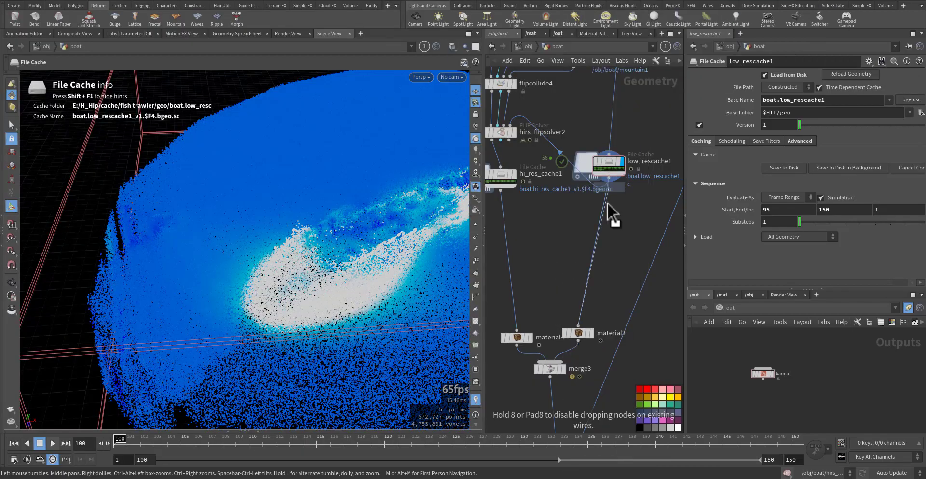
pyautogui.click(597, 251)
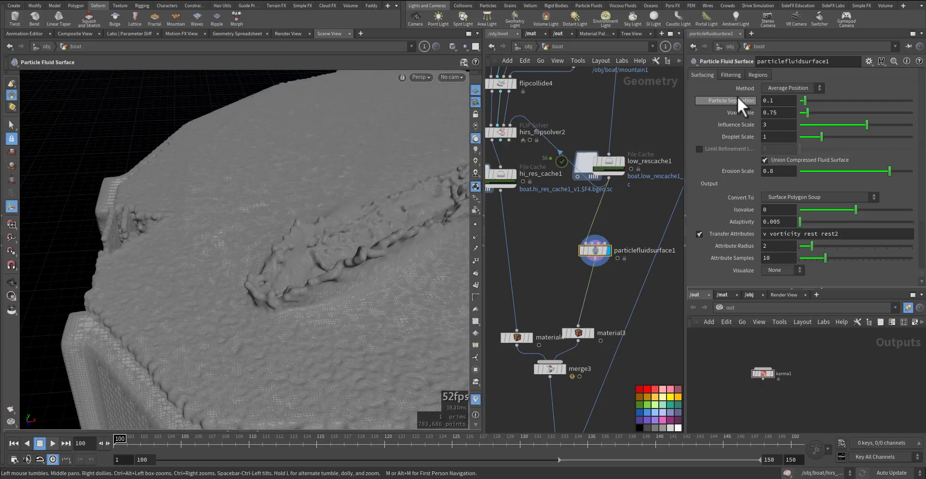
# - Set the Particle Fluid Surface node's voxel scale to 0.55 and influence scale to 2
pyautogui.click(729, 76)
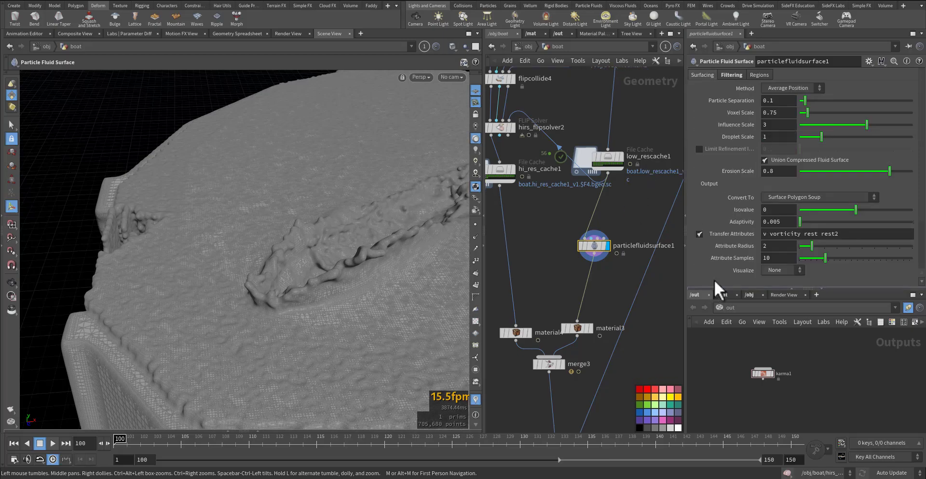
pyautogui.click(771, 112)
pyautogui.press('Tab')
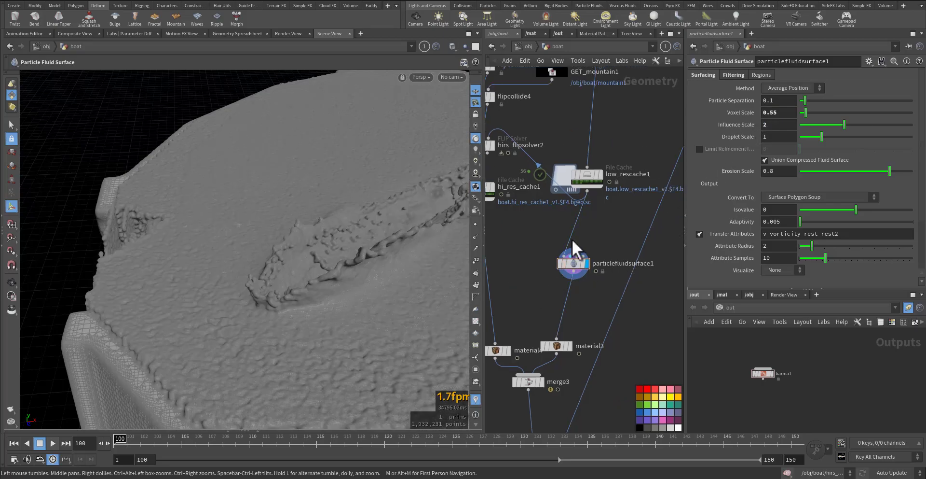
# - Review the fluid surface's filtering and region settings, and disable the container's Closed Boundaries option
pyautogui.click(761, 74)
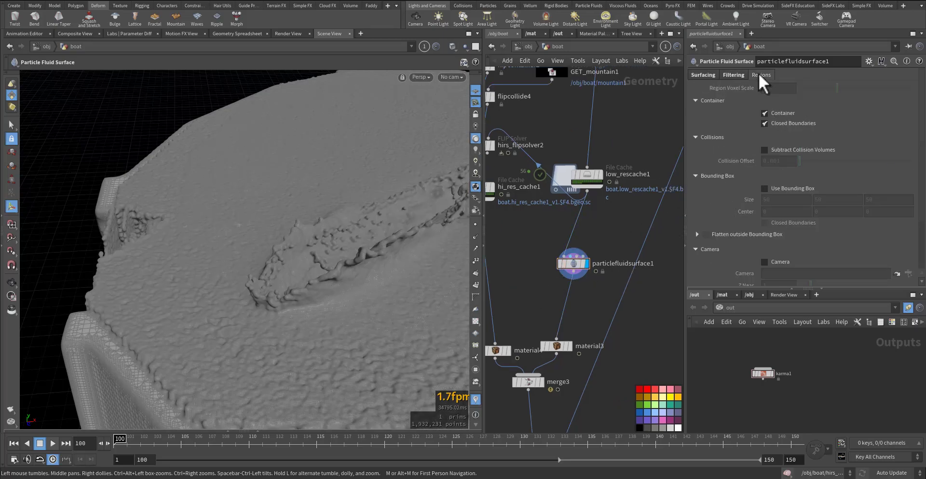
pyautogui.click(739, 74)
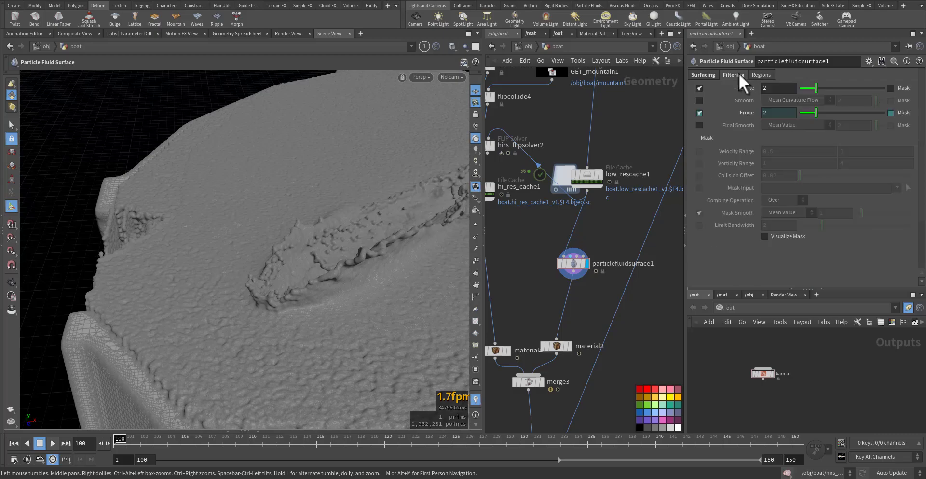
pyautogui.click(762, 74)
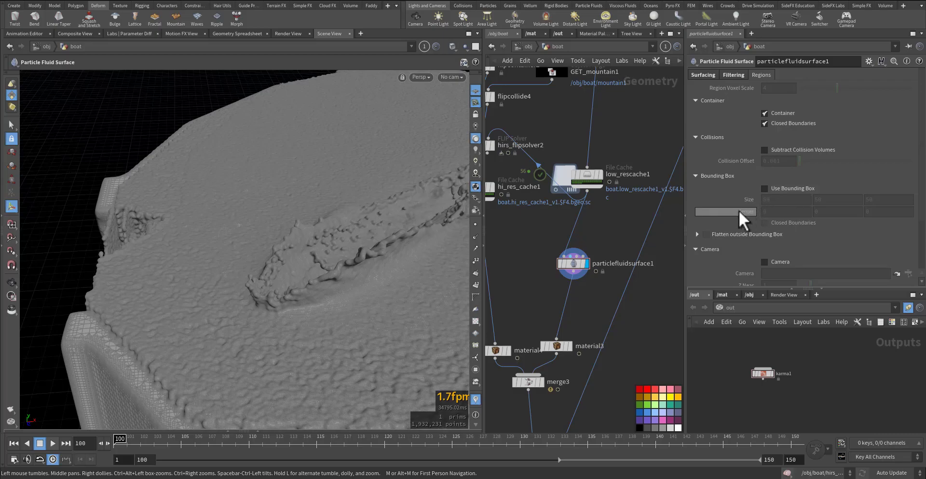
pyautogui.click(696, 233)
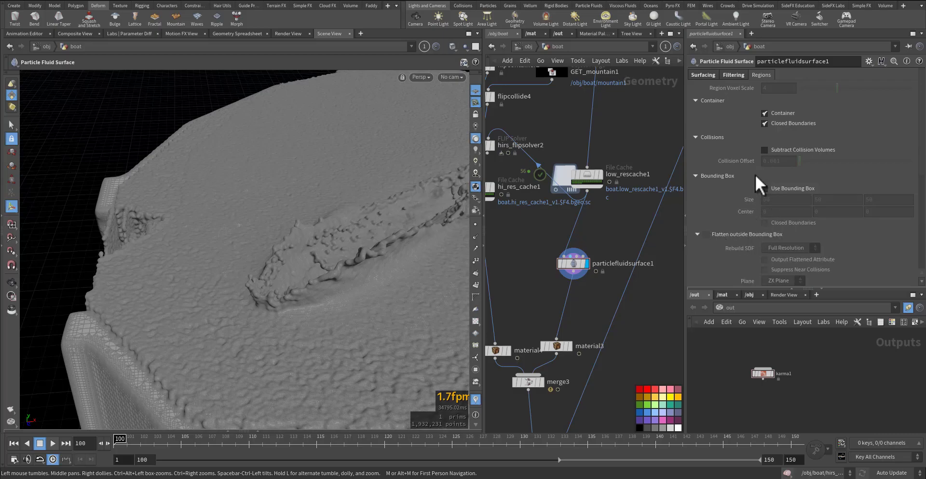
pyautogui.click(764, 123)
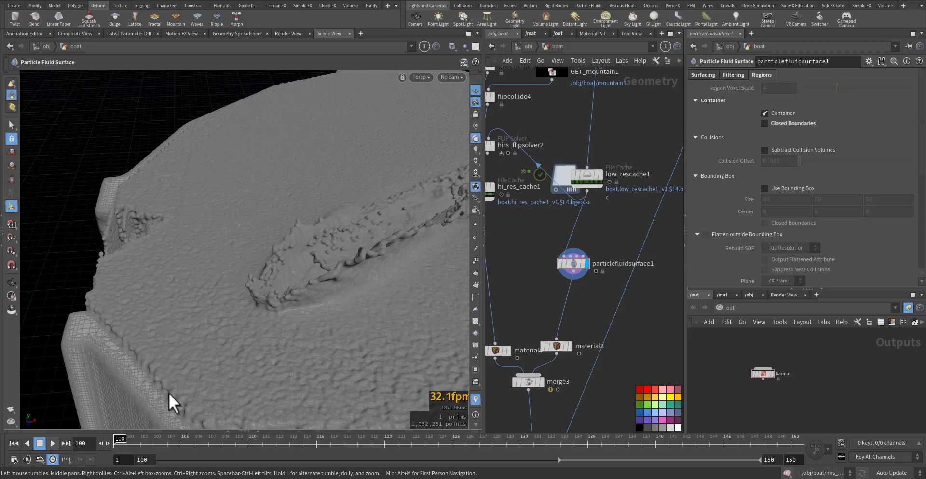
# - Enable the fluid surface's bounding box with flattening outside it, including Output Flattened Attribute and Suppress Near Collisions
pyautogui.moveTo(617, 322); pyautogui.dragTo(622, 309, button='middle')
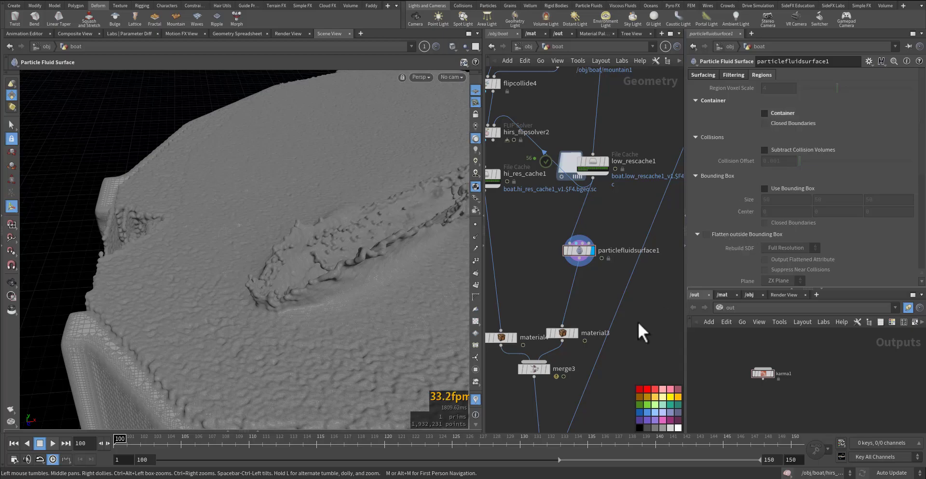
pyautogui.moveTo(638, 323); pyautogui.dragTo(622, 336, button='middle')
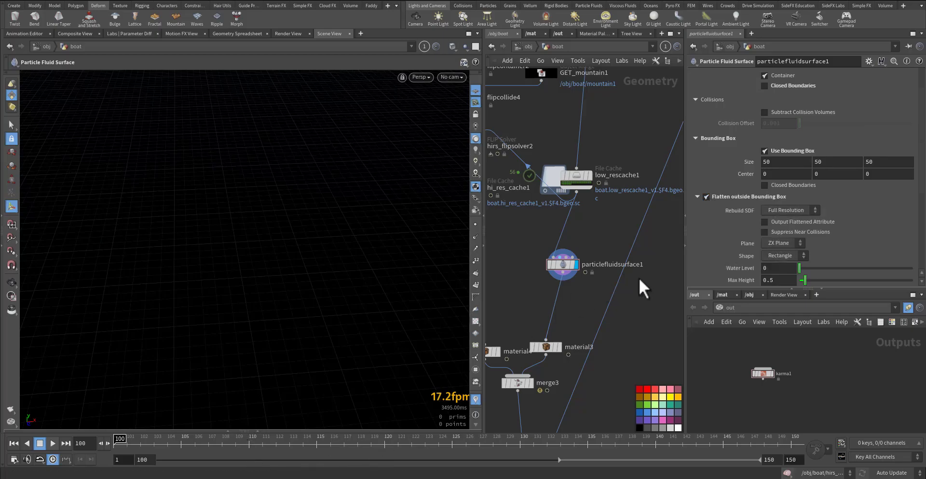
pyautogui.click(797, 209)
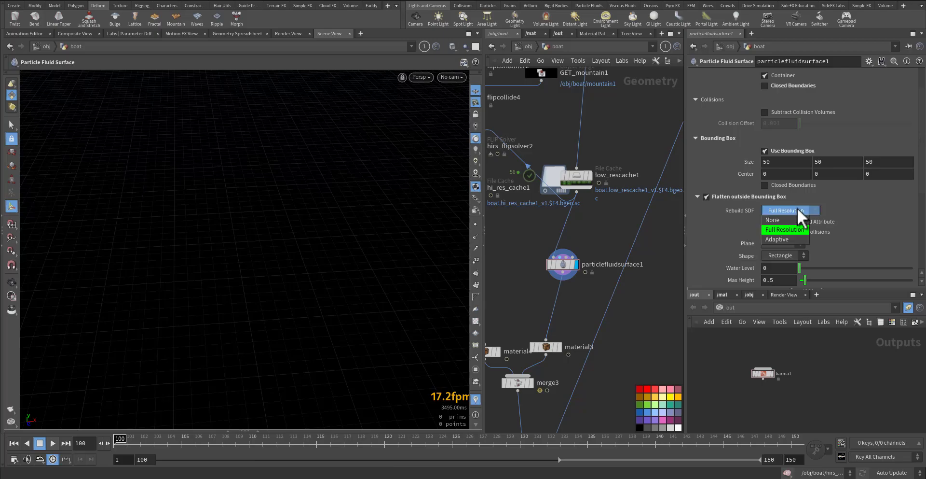
pyautogui.click(797, 207)
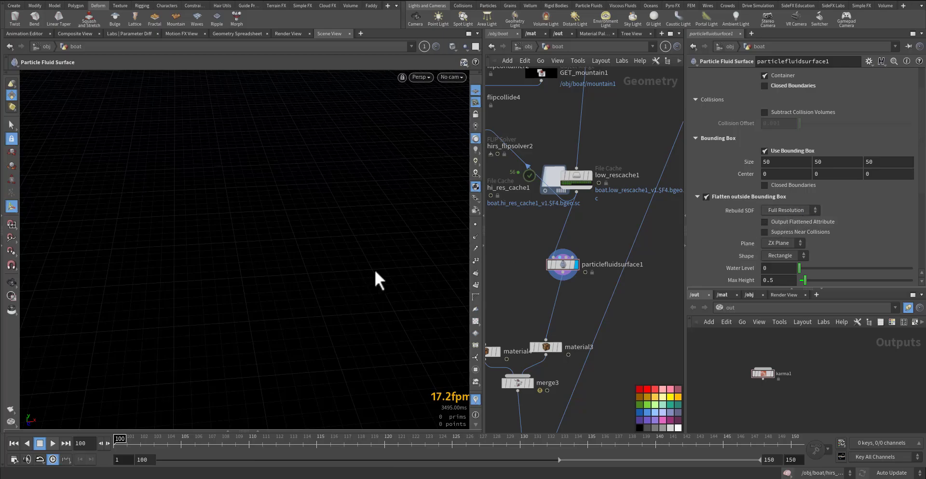
pyautogui.click(765, 222)
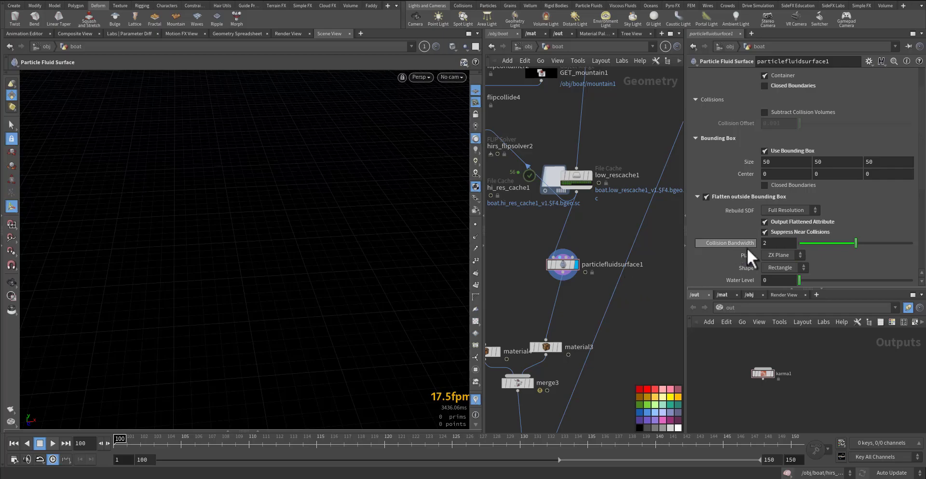
pyautogui.scroll(-1, 743, 262)
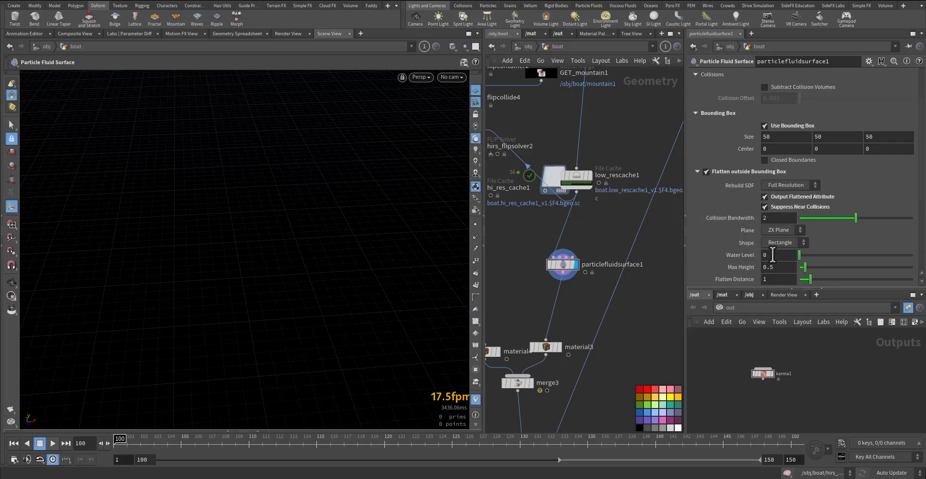
pyautogui.scroll(-1, 731, 263)
pyautogui.scroll(-1, 729, 264)
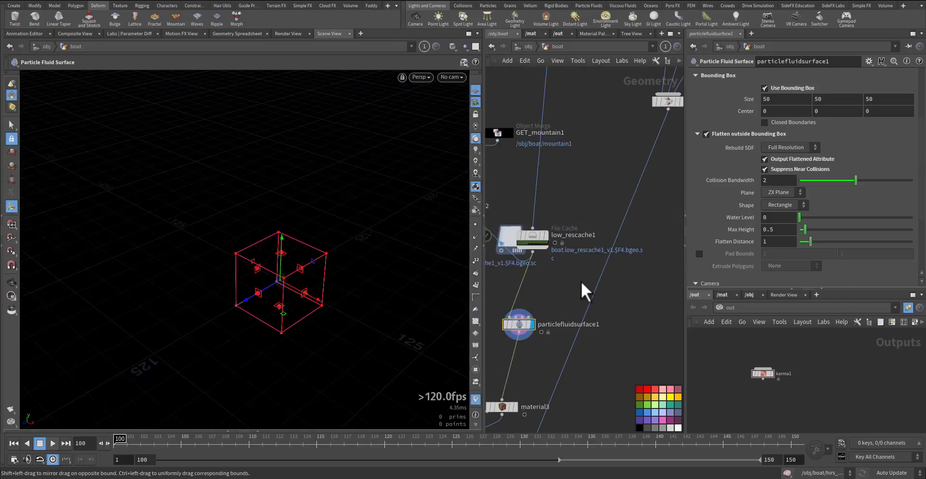
# - Show merge1 as a template for reference and move the bounding box centre to about 40.72 in Z
pyautogui.moveTo(642, 142); pyautogui.dragTo(552, 213, button='middle')
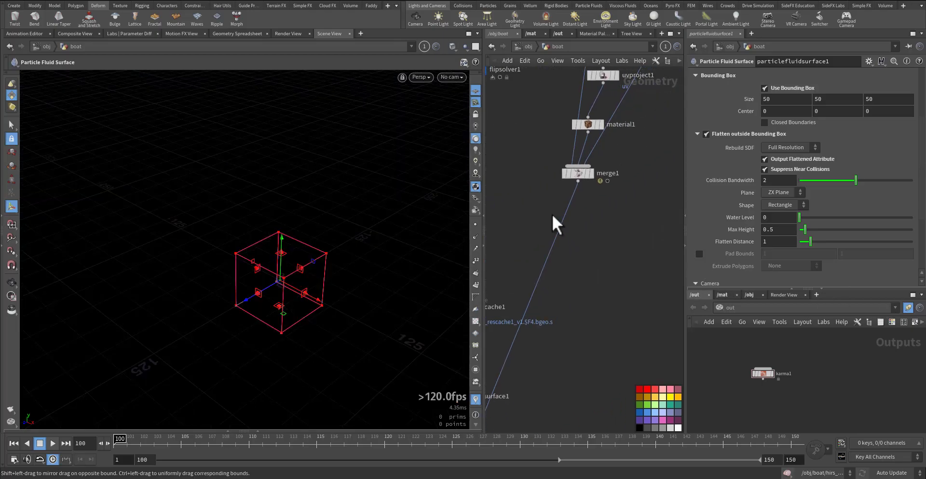
pyautogui.click(591, 174)
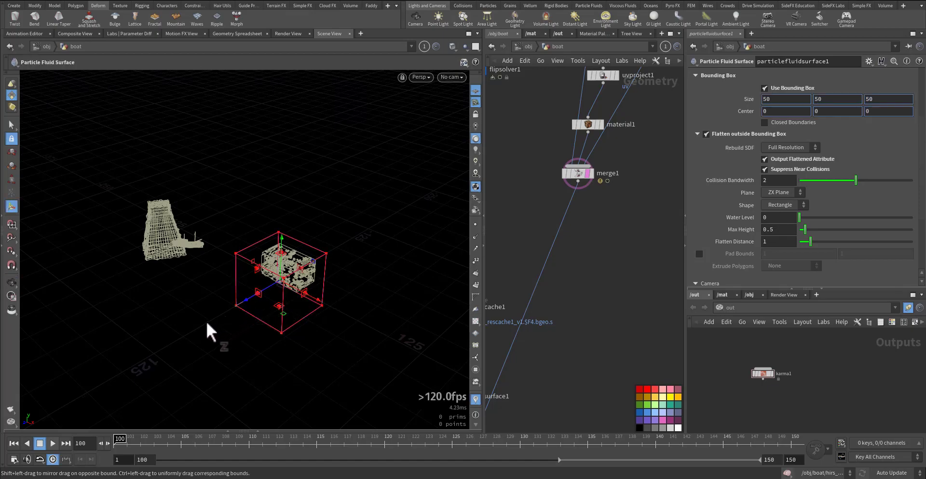
pyautogui.press('Escape')
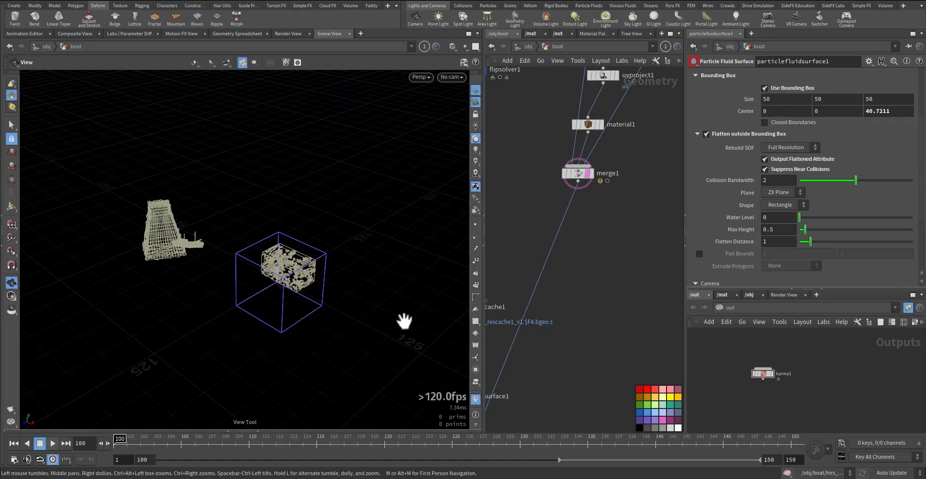
# - With updates set to Manual, resize the bounding box to about 120.9 × 50 × 186.7, shift its centre X to about -112.06, and restore Auto Update
pyautogui.click(891, 473)
pyautogui.click(883, 462)
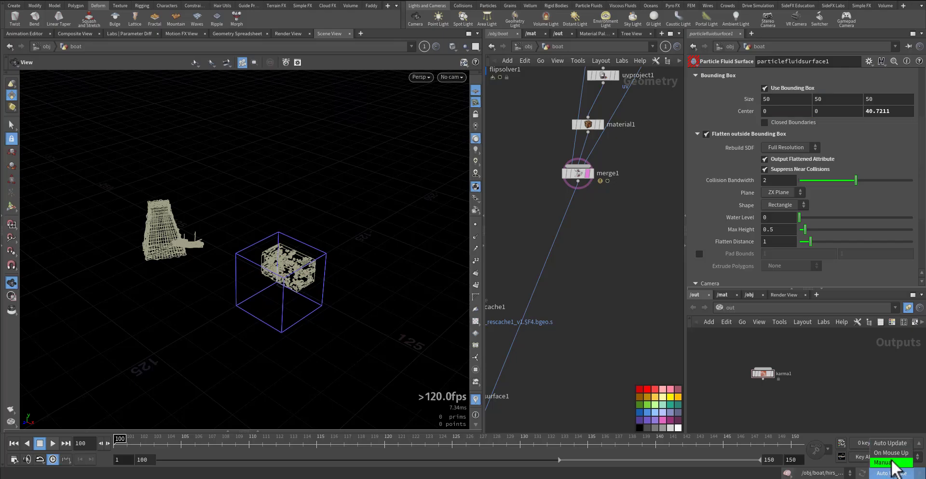
pyautogui.press('Return')
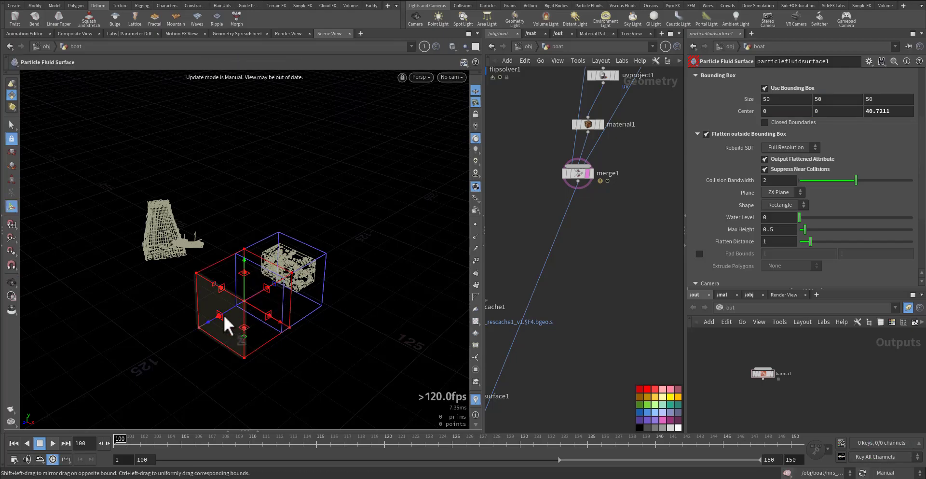
pyautogui.moveTo(261, 311); pyautogui.dragTo(171, 253)
pyautogui.keyDown('alt'); pyautogui.moveTo(183, 282); pyautogui.dragTo(192, 350); pyautogui.keyUp('alt')
pyautogui.keyDown('shift'); pyautogui.moveTo(165, 252); pyautogui.dragTo(198, 279); pyautogui.keyUp('shift')
pyautogui.keyDown('shift'); pyautogui.moveTo(162, 212); pyautogui.dragTo(233, 175); pyautogui.keyUp('shift')
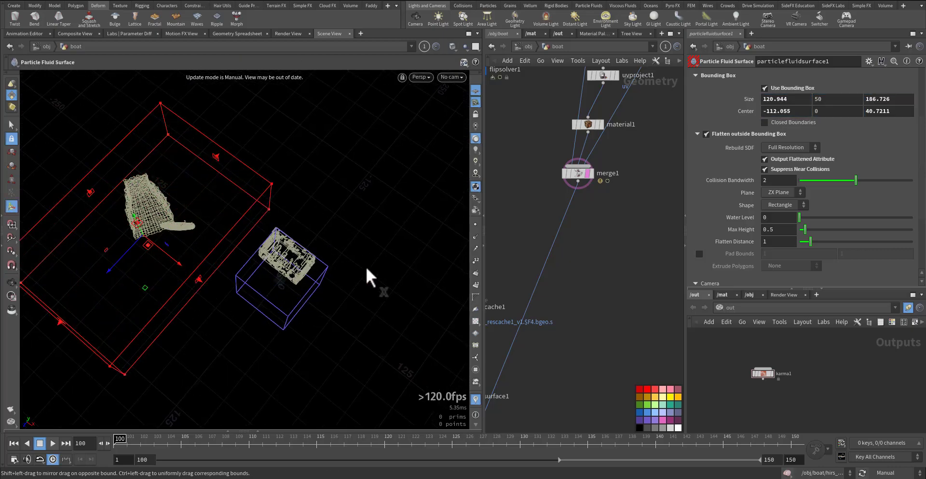
pyautogui.click(885, 472)
pyautogui.click(886, 443)
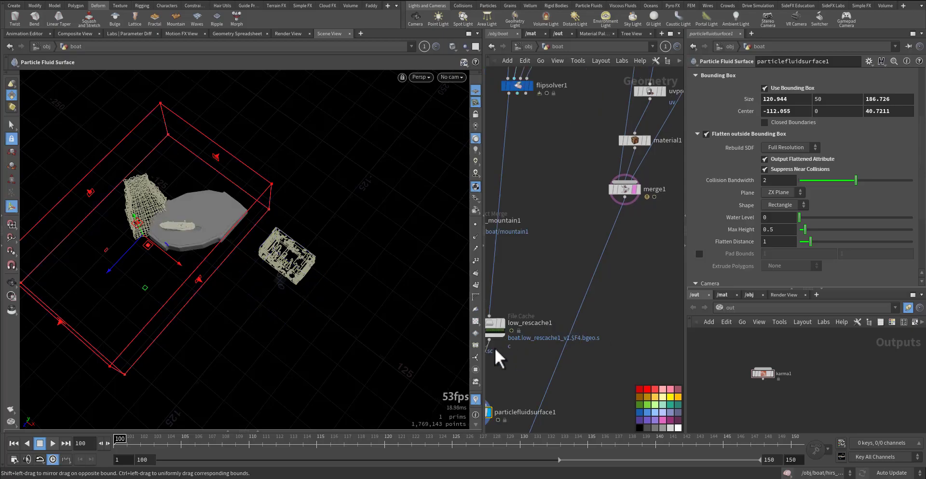
# - Inspect the meshed fluid around the boat and set the Flatten Distance to 100, keeping Rebuild SDF at Full Resolution
pyautogui.click(12, 283)
pyautogui.moveTo(143, 244); pyautogui.dragTo(318, 221, button='right')
pyautogui.moveTo(319, 221)
pyautogui.mouseDown()
pyautogui.moveTo(326, 219)
pyautogui.moveTo(299, 231)
pyautogui.moveTo(309, 226)
pyautogui.mouseUp()
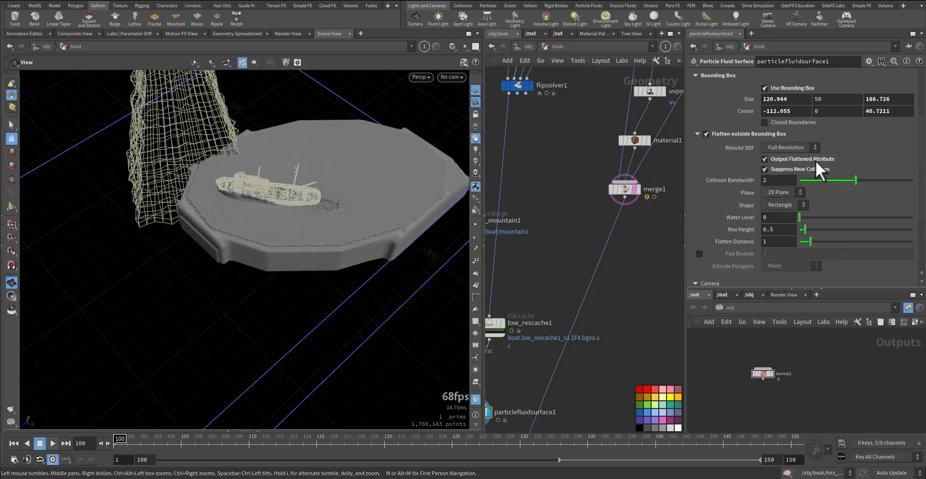
pyautogui.click(797, 148)
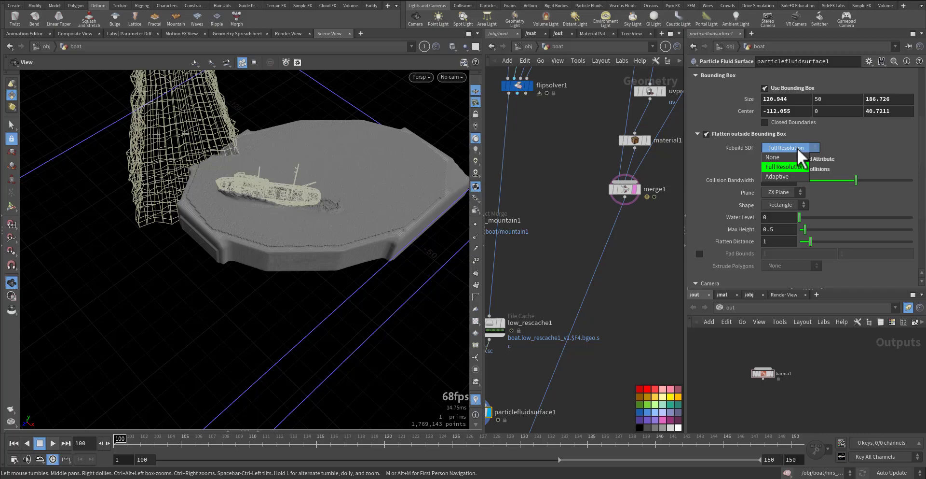
pyautogui.click(796, 148)
pyautogui.scroll(1, 735, 172)
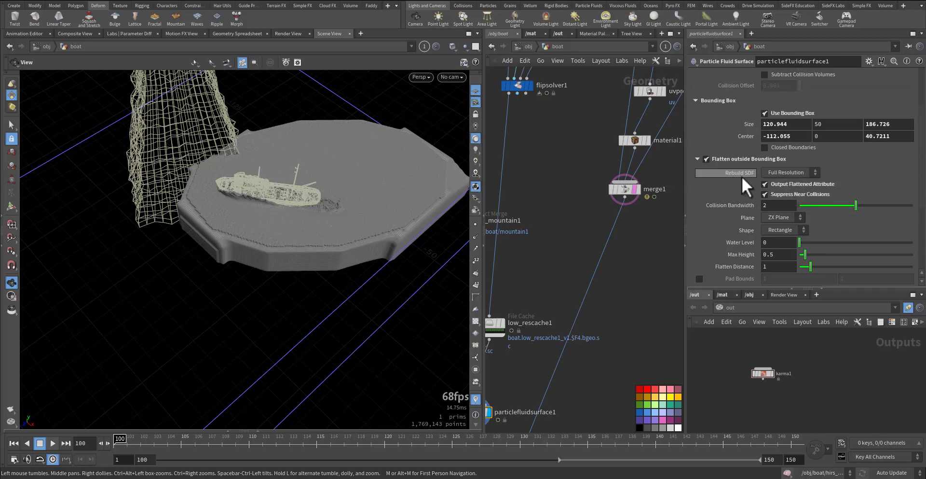
pyautogui.scroll(-2, 721, 222)
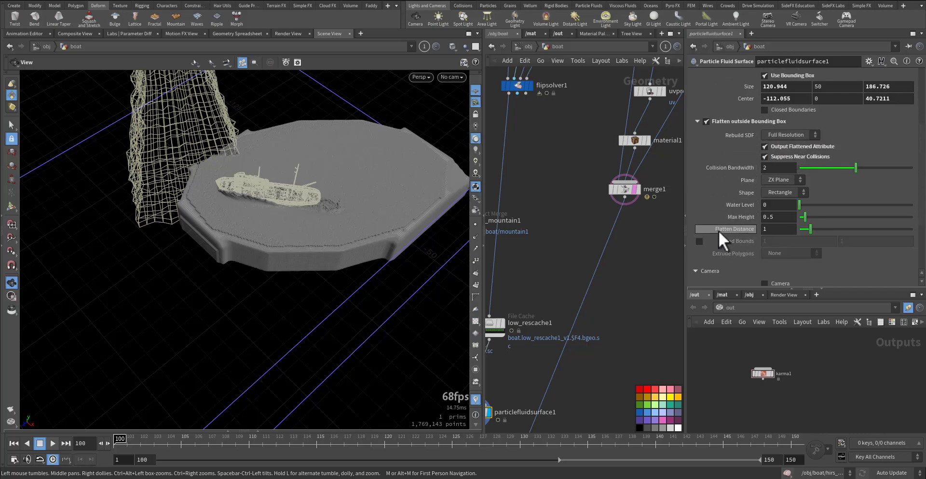
pyautogui.click(776, 216)
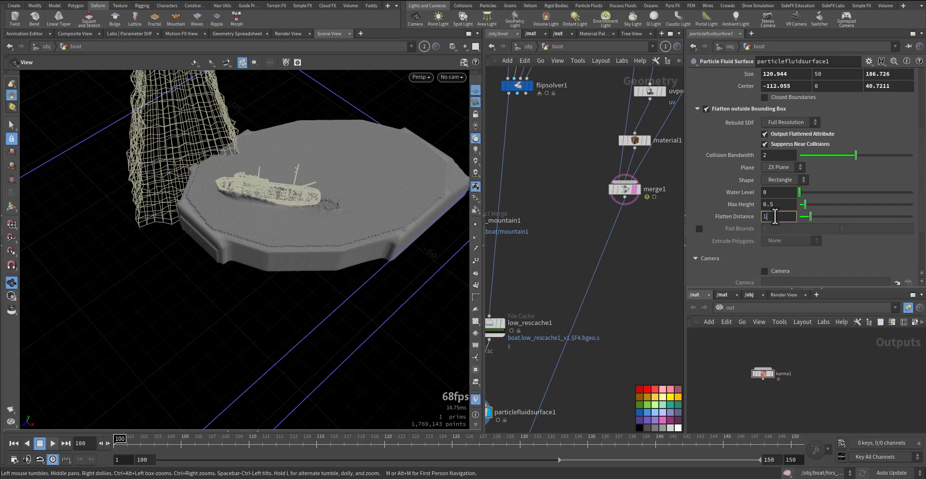
pyautogui.doubleClick(775, 216)
pyautogui.write('100')
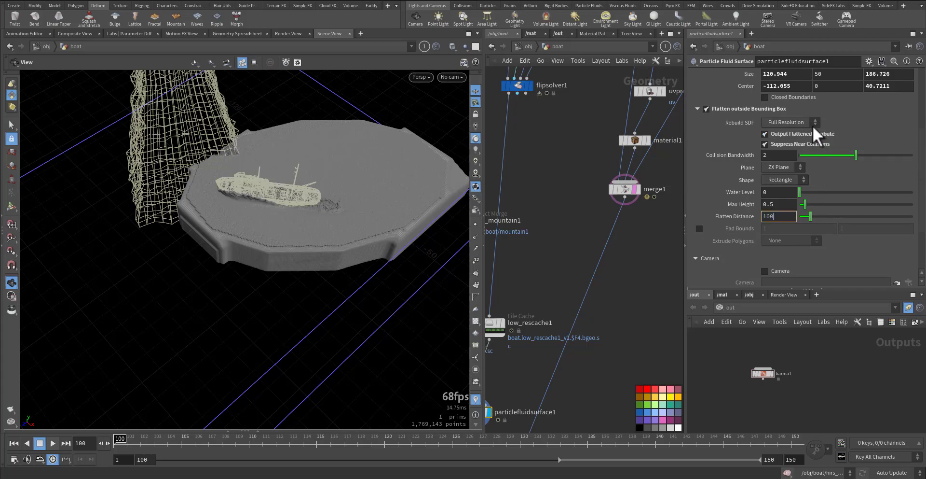
pyautogui.click(809, 122)
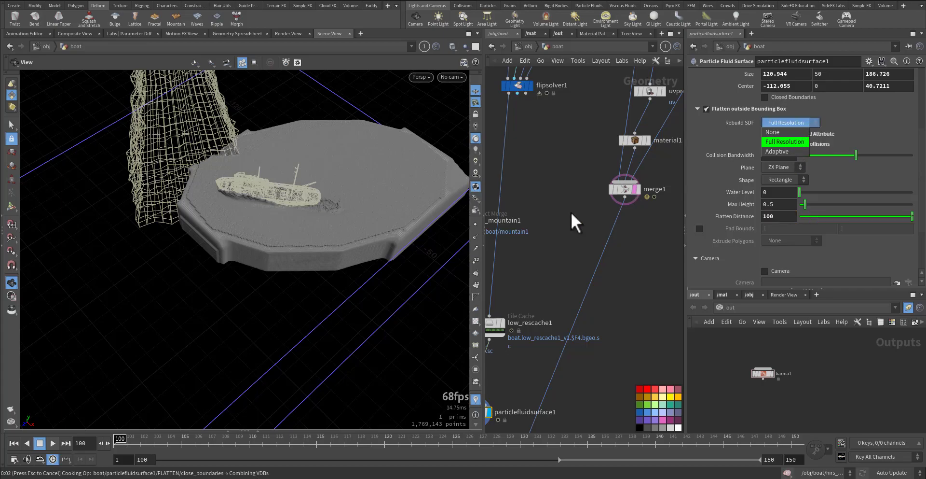
# - Examine the flattened fluid surface around the boat, and check its wake at frame 150
pyautogui.moveTo(260, 223)
pyautogui.mouseDown()
pyautogui.moveTo(308, 138)
pyautogui.moveTo(252, 183)
pyautogui.moveTo(268, 224)
pyautogui.mouseUp()
pyautogui.moveTo(228, 192); pyautogui.dragTo(295, 197, button='right')
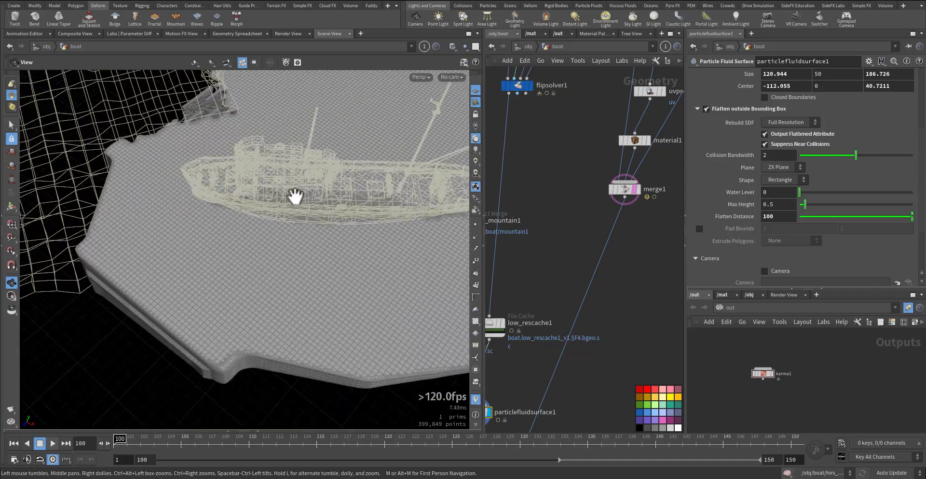
pyautogui.moveTo(296, 196); pyautogui.dragTo(387, 153)
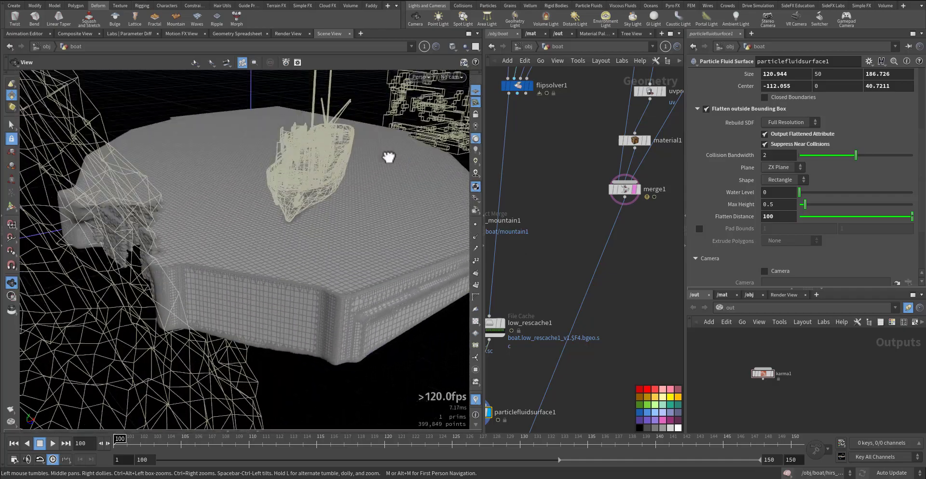
pyautogui.moveTo(328, 229); pyautogui.dragTo(273, 239)
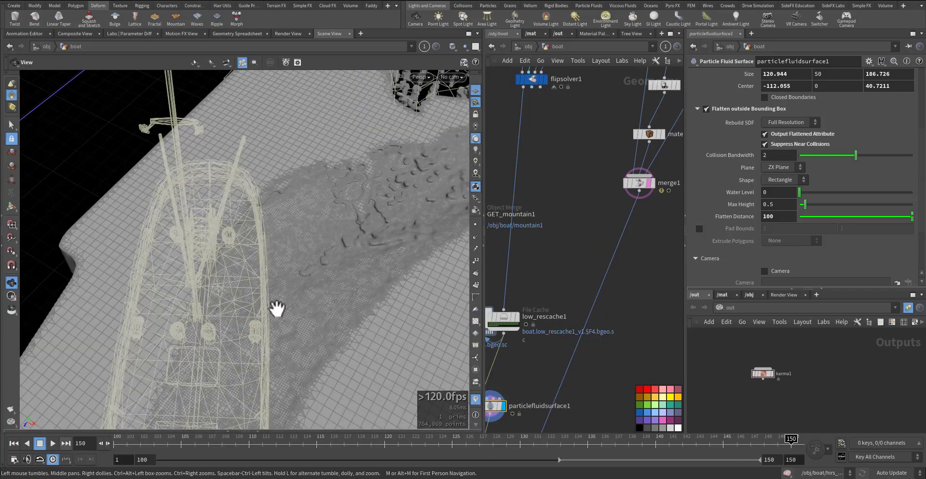
# - Examine the boat's wake and the fluid's edge below the mountain from close and wide views
pyautogui.moveTo(275, 310); pyautogui.dragTo(324, 250, button='middle')
pyautogui.moveTo(324, 250); pyautogui.dragTo(317, 219)
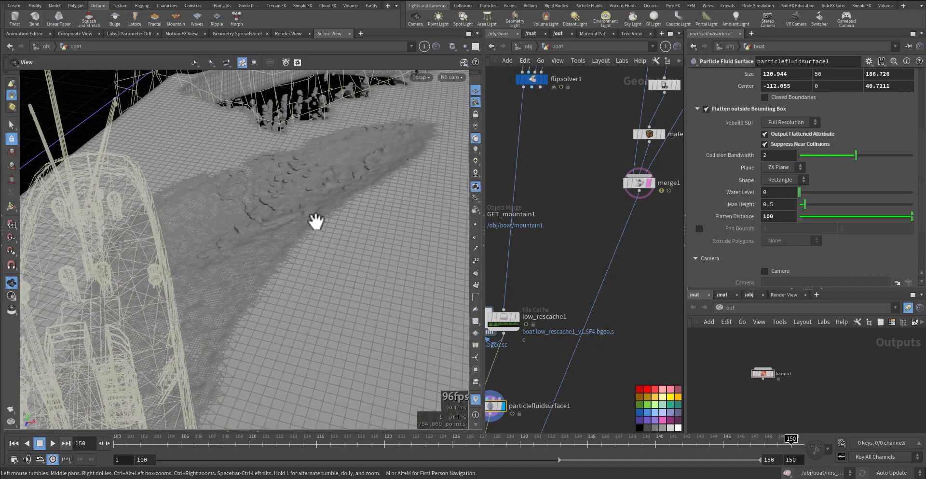
pyautogui.moveTo(317, 220); pyautogui.dragTo(263, 277, button='middle')
pyautogui.moveTo(264, 277); pyautogui.dragTo(233, 290)
pyautogui.moveTo(279, 278); pyautogui.dragTo(305, 306, button='middle')
pyautogui.moveTo(305, 307); pyautogui.dragTo(287, 280, button='right')
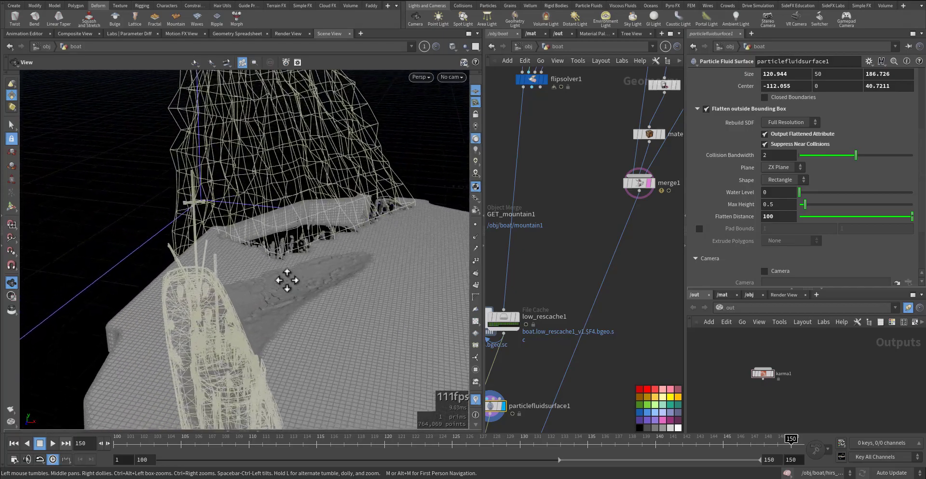
pyautogui.moveTo(287, 280); pyautogui.dragTo(273, 282, button='middle')
# - Insert a Particle Fluid Surface node between hi_res_cache1 and its Material node, and inspect the meshed high-resolution fluid
pyautogui.moveTo(571, 263); pyautogui.dragTo(611, 289, button='middle')
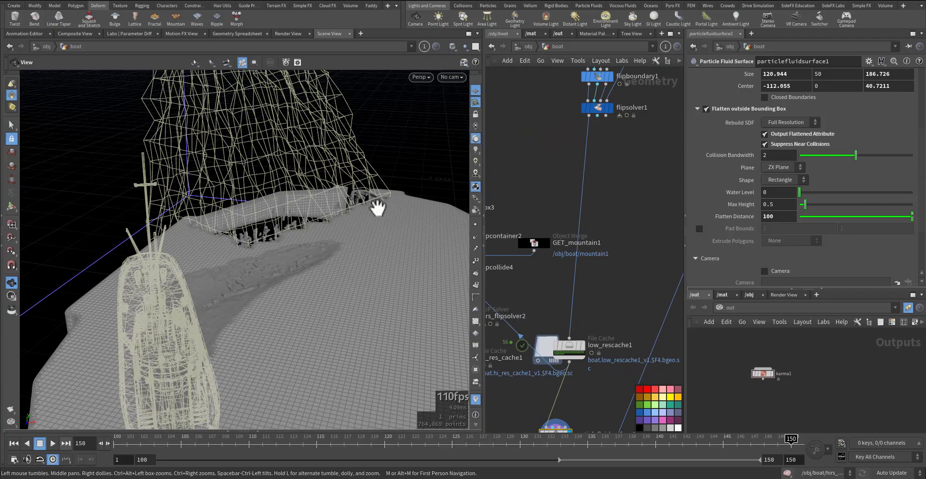
pyautogui.scroll(-6, 507, 273)
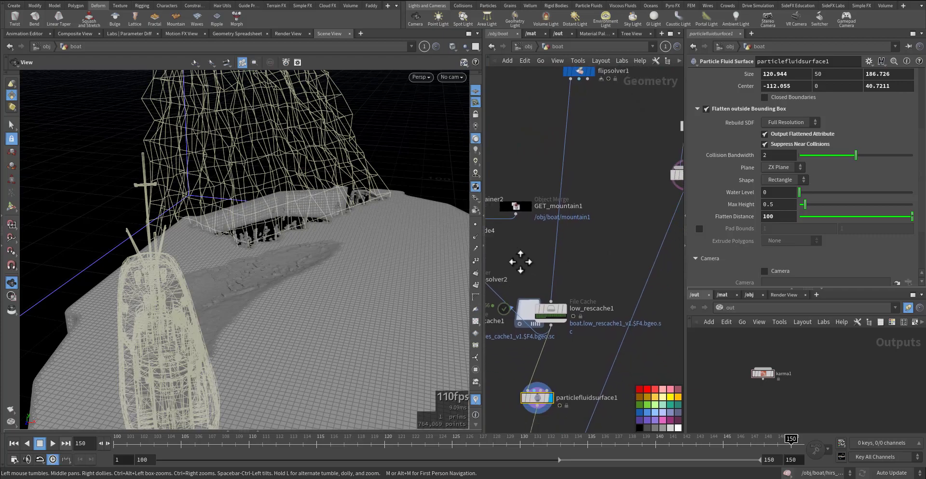
pyautogui.scroll(8, 529, 307)
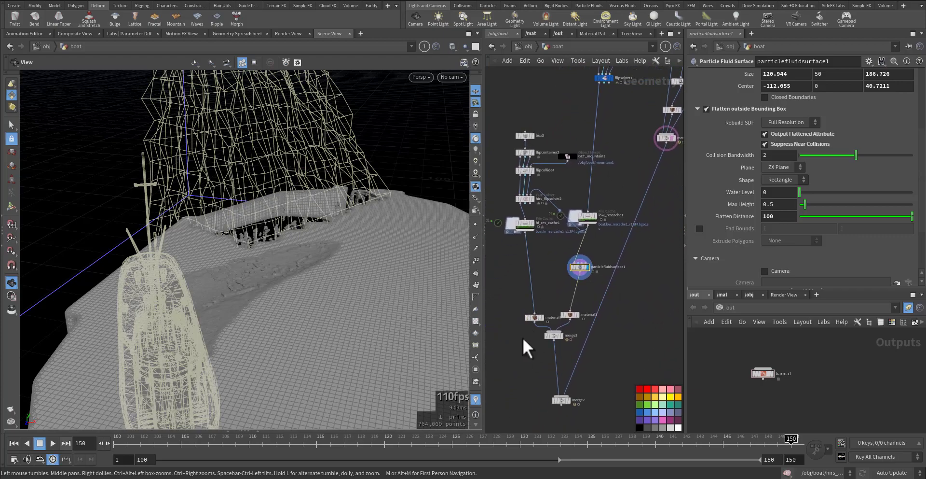
pyautogui.press('Tab')
pyautogui.scroll(-4, 575, 398)
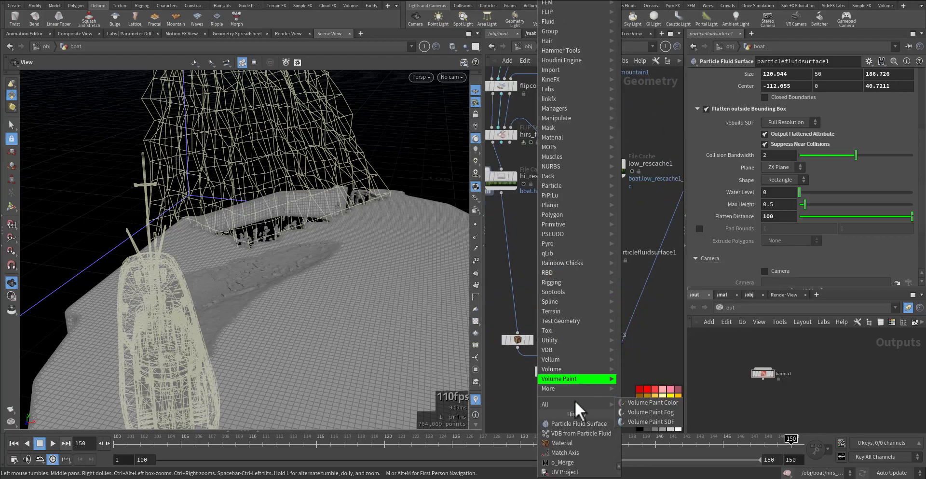
pyautogui.click(584, 428)
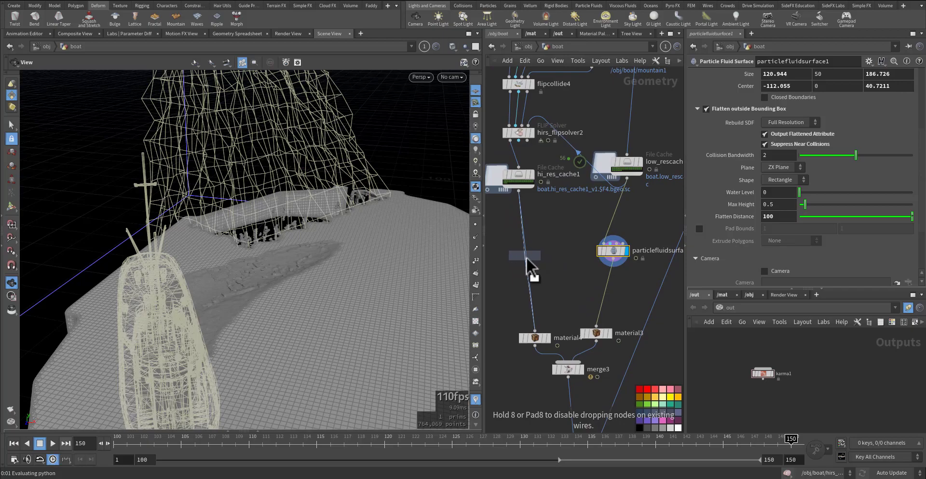
pyautogui.click(526, 257)
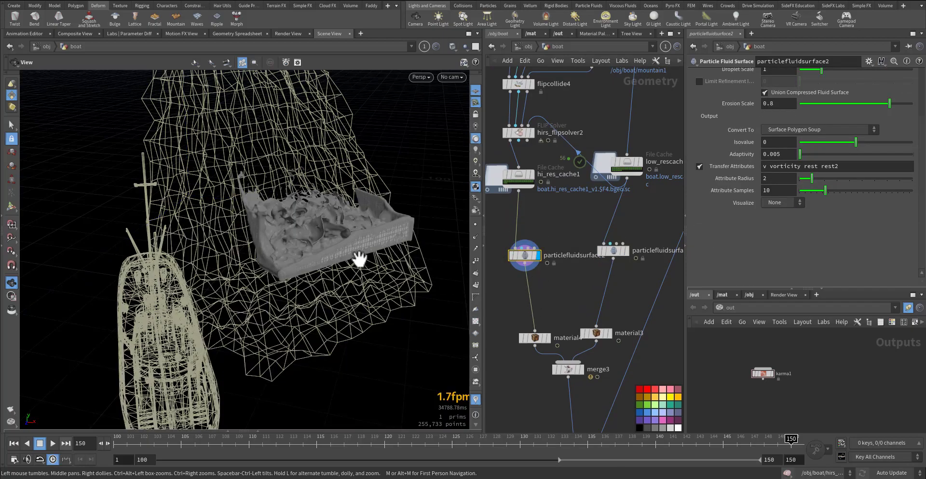
pyautogui.moveTo(315, 241); pyautogui.dragTo(441, 258)
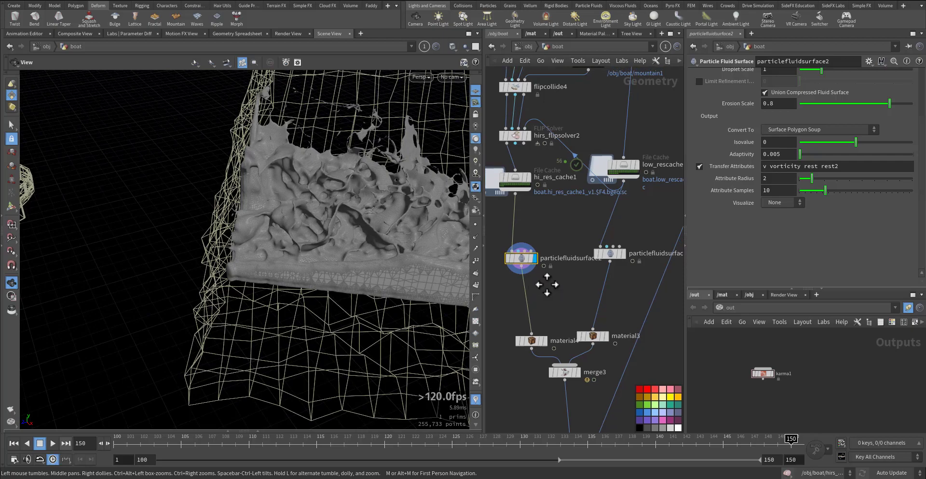
# - Replace particlefluidsurface1 with a copy of particlefluidsurface2, wired between low_rescache1 and material3
pyautogui.click(601, 260)
pyautogui.press('Delete')
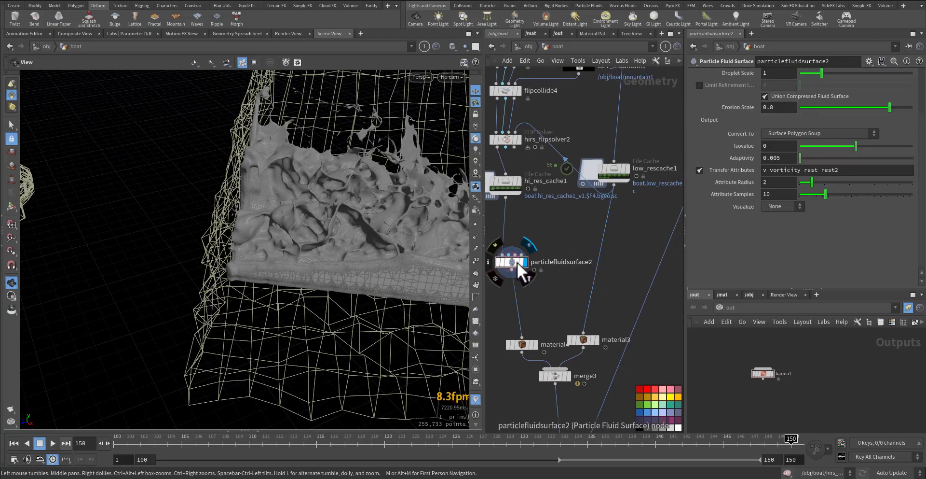
pyautogui.keyDown('alt'); pyautogui.moveTo(511, 263); pyautogui.dragTo(581, 260); pyautogui.keyUp('alt')
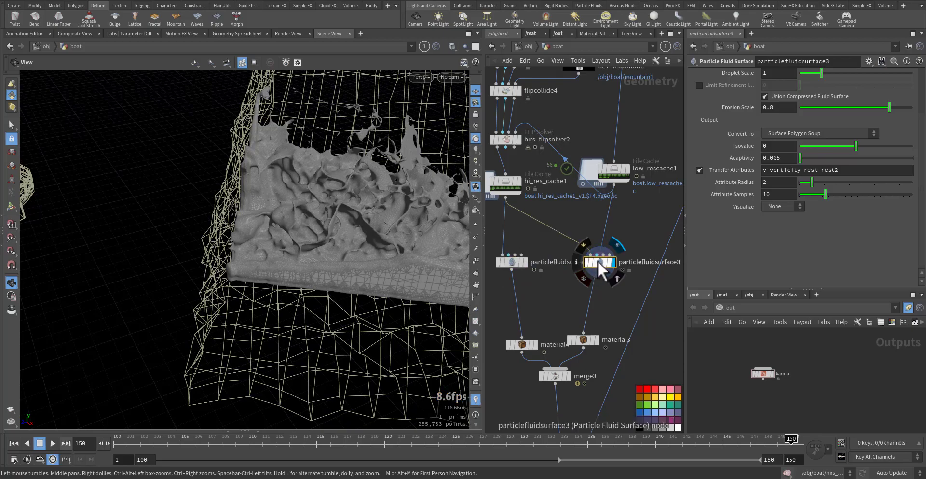
pyautogui.moveTo(598, 262); pyautogui.dragTo(606, 263)
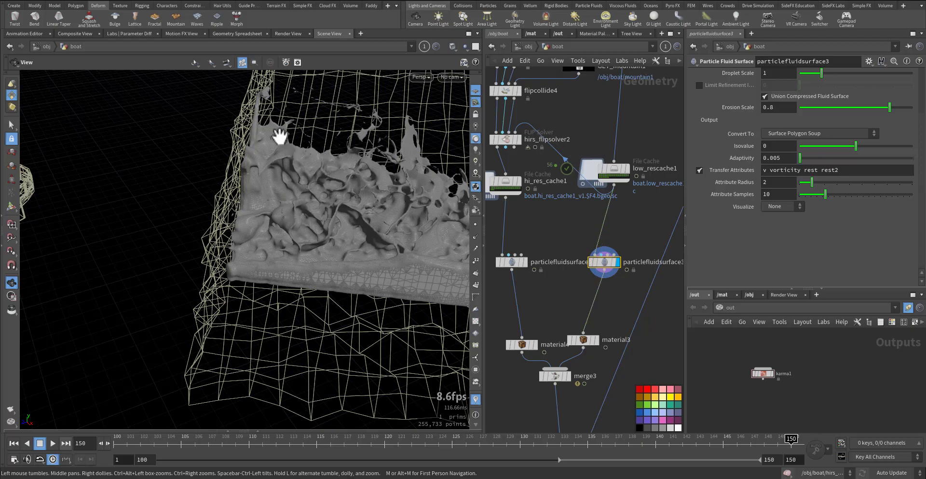
pyautogui.scroll(5, 314, 140)
pyautogui.moveTo(340, 235); pyautogui.dragTo(256, 292)
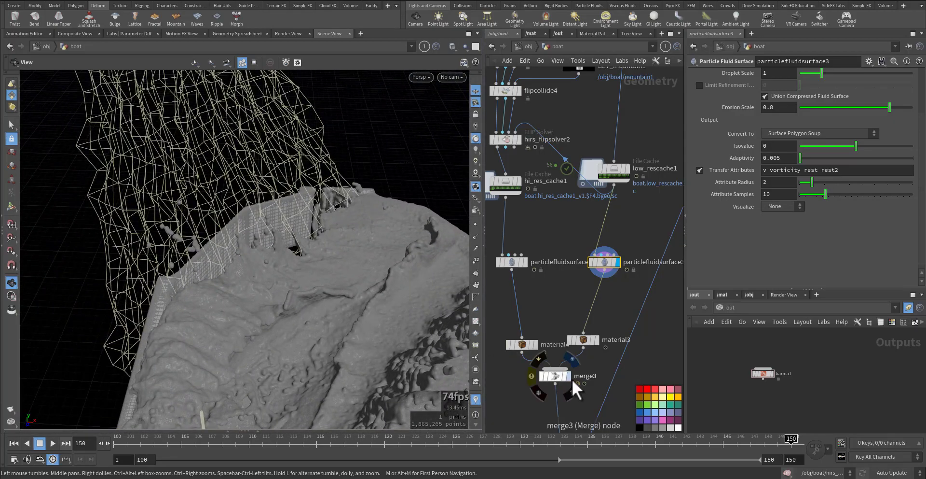
# - Display merge3 and bypass material3 and material4 so the combined fluid surfaces show unshaded
pyautogui.click(569, 377)
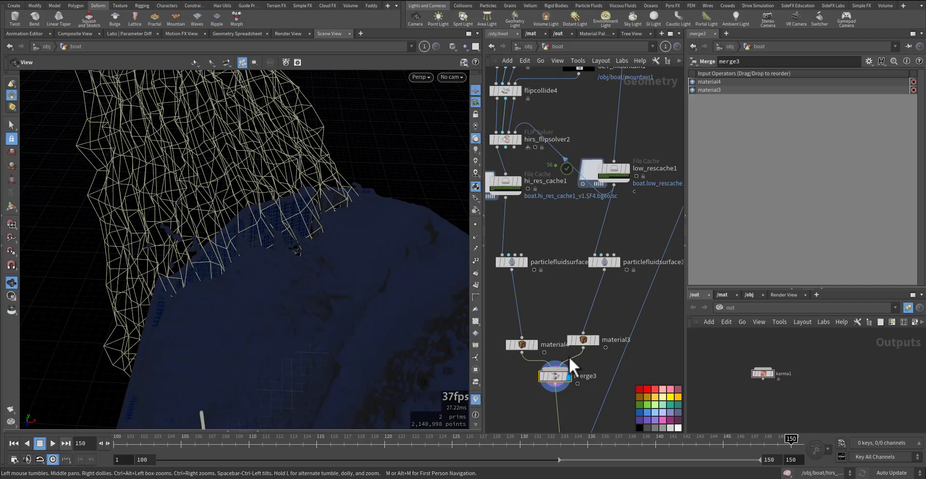
pyautogui.click(509, 343)
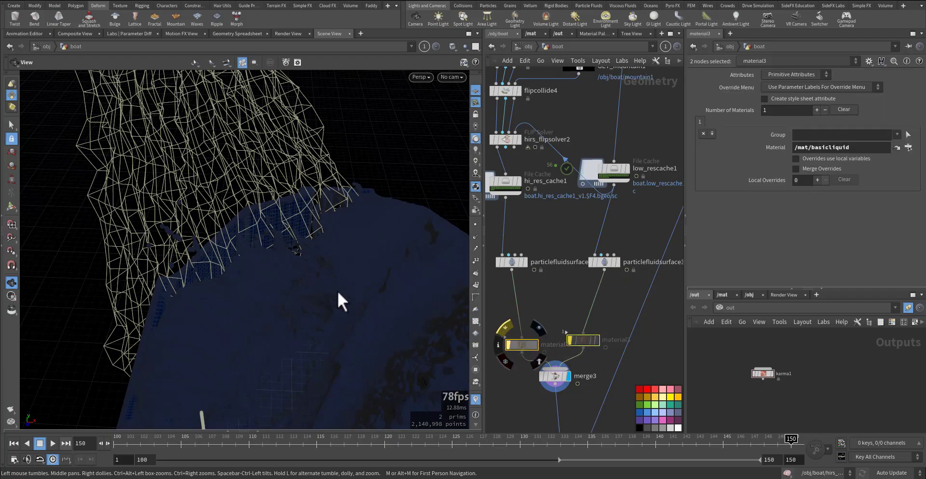
pyautogui.moveTo(264, 266); pyautogui.dragTo(337, 232, button='right')
pyautogui.moveTo(408, 220); pyautogui.dragTo(367, 202)
# - Check the combined fluid surfaces through cam1 and from an angle beside the boat
pyautogui.click(452, 76)
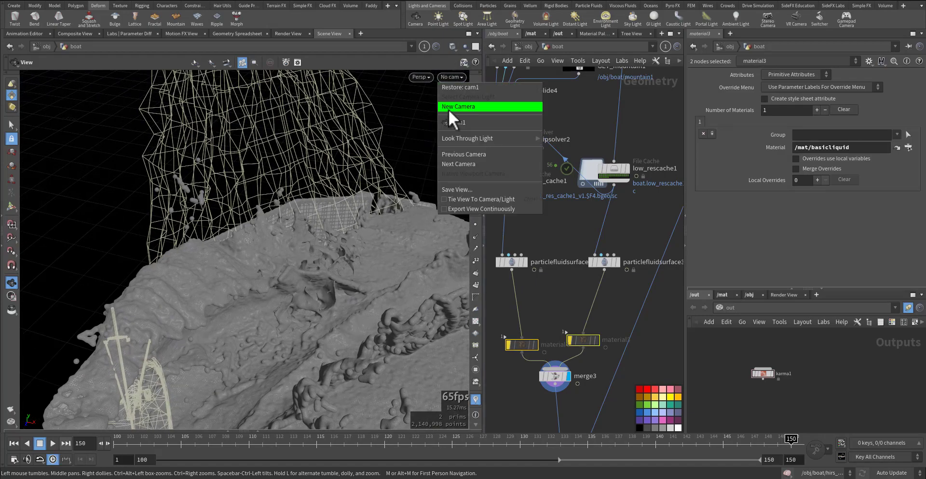
pyautogui.click(447, 122)
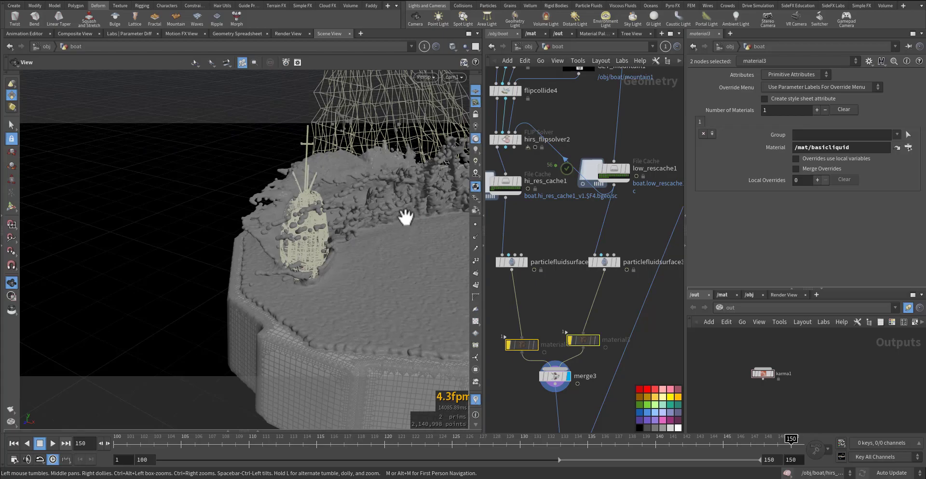
pyautogui.moveTo(407, 215); pyautogui.dragTo(381, 226, button='right')
pyautogui.moveTo(381, 227); pyautogui.dragTo(318, 246)
# - Display merge2 so the boat and mountain geometry appear together with both fluid surfaces
pyautogui.moveTo(591, 382); pyautogui.dragTo(569, 278, button='middle')
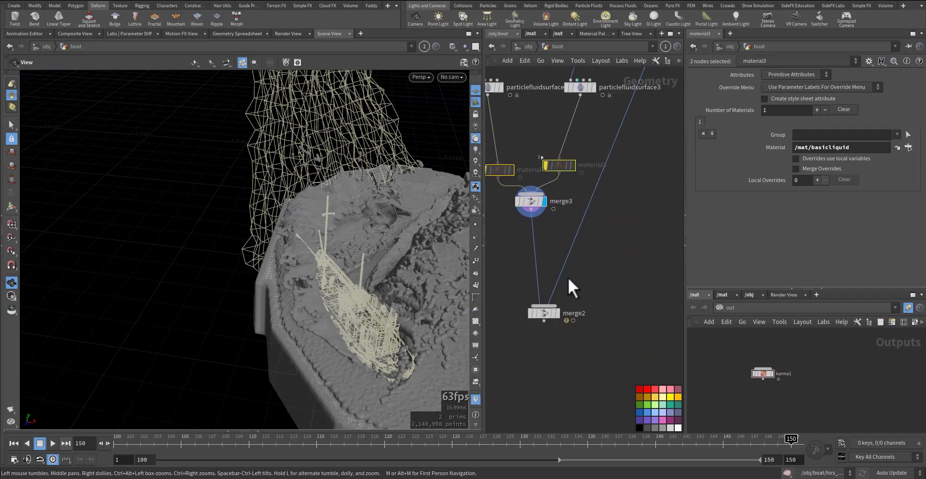
pyautogui.click(557, 312)
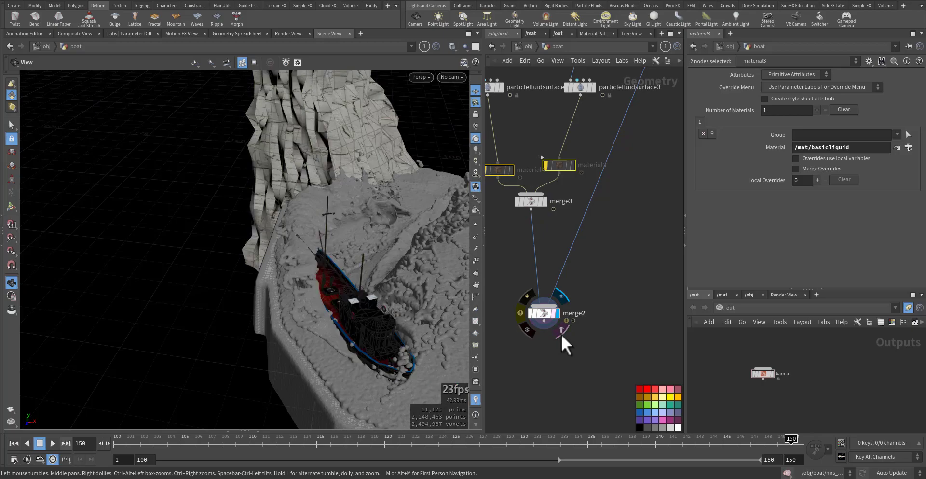
pyautogui.click(577, 374)
pyautogui.moveTo(308, 261); pyautogui.dragTo(424, 249)
pyautogui.moveTo(424, 248); pyautogui.dragTo(417, 254, button='middle')
pyautogui.moveTo(418, 254); pyautogui.dragTo(279, 314)
pyautogui.moveTo(346, 273); pyautogui.dragTo(361, 212)
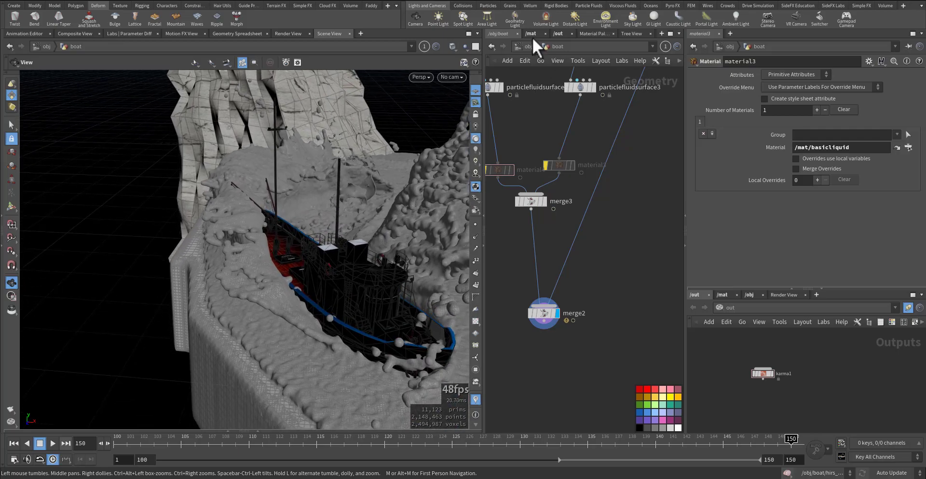
# - Create a second camera facing the boat across the splashing fluid, at about -102.6, 18.8, 3.5 and rotated about -25.2, 157.7, 0
pyautogui.keyDown('ctrl'); pyautogui.click(415, 18); pyautogui.keyUp('ctrl')
pyautogui.moveTo(359, 236); pyautogui.dragTo(313, 229)
pyautogui.moveTo(313, 229); pyautogui.dragTo(283, 215, button='middle')
pyautogui.moveTo(319, 220); pyautogui.dragTo(342, 201)
pyautogui.moveTo(342, 202); pyautogui.dragTo(290, 209, button='middle')
pyautogui.press('Return')
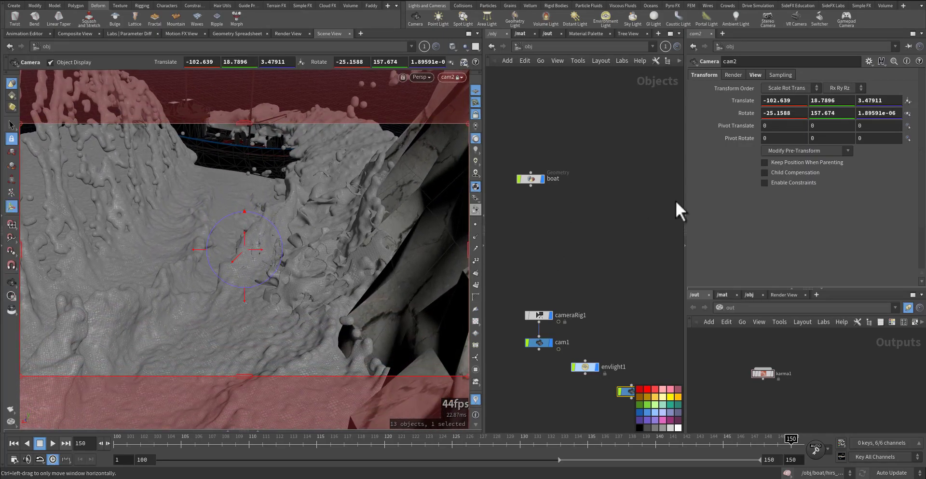
# - Set karma1's render camera to /obj/cam2 and open its Karma viewport
pyautogui.click(763, 373)
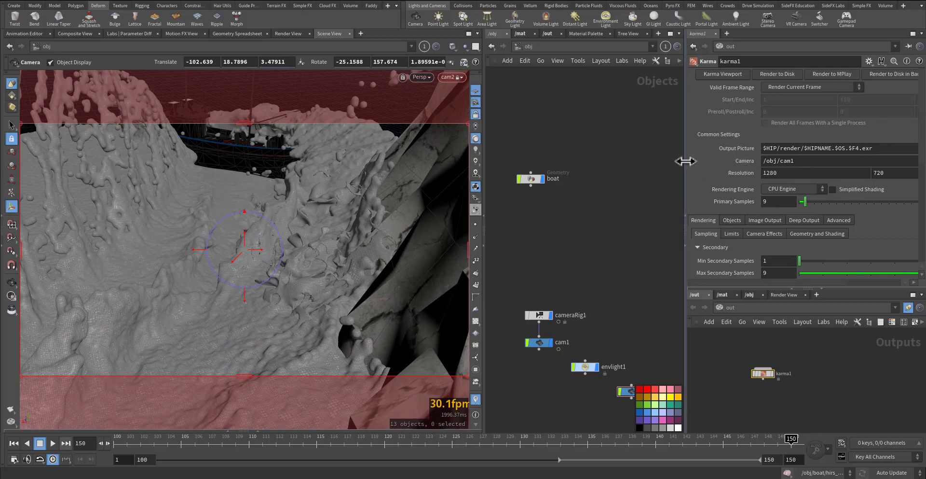
pyautogui.moveTo(685, 157); pyautogui.dragTo(663, 162)
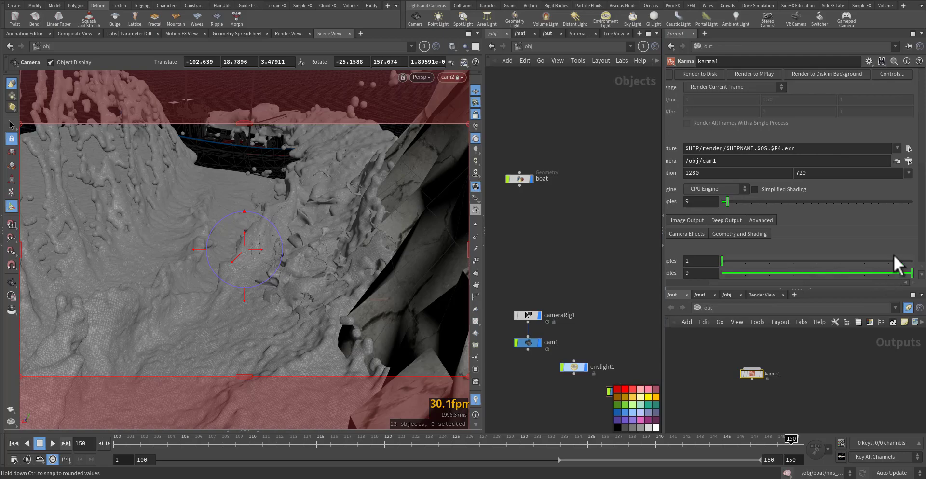
pyautogui.click(911, 161)
pyautogui.doubleClick(839, 129)
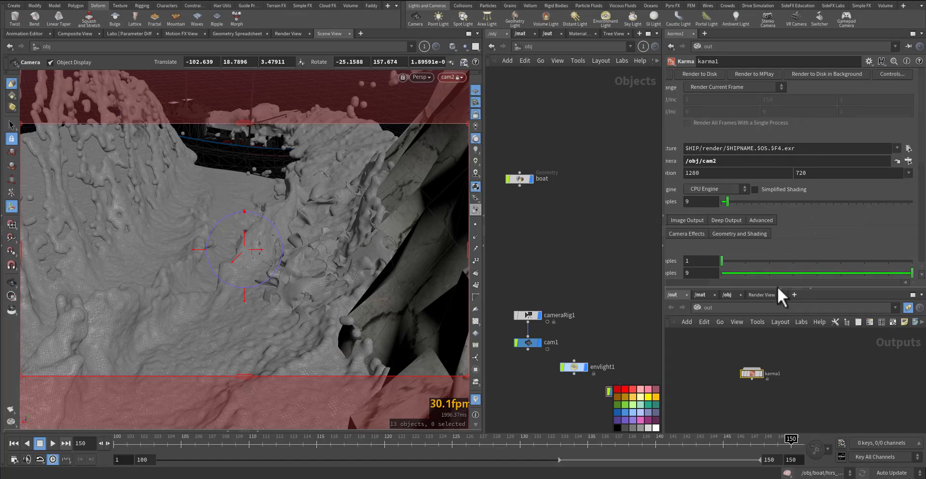
pyautogui.moveTo(778, 282); pyautogui.dragTo(707, 282)
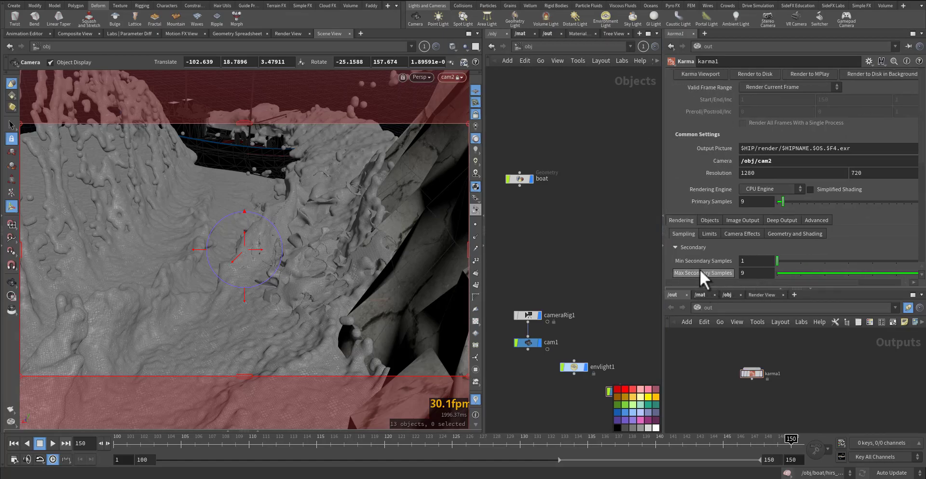
pyautogui.click(695, 74)
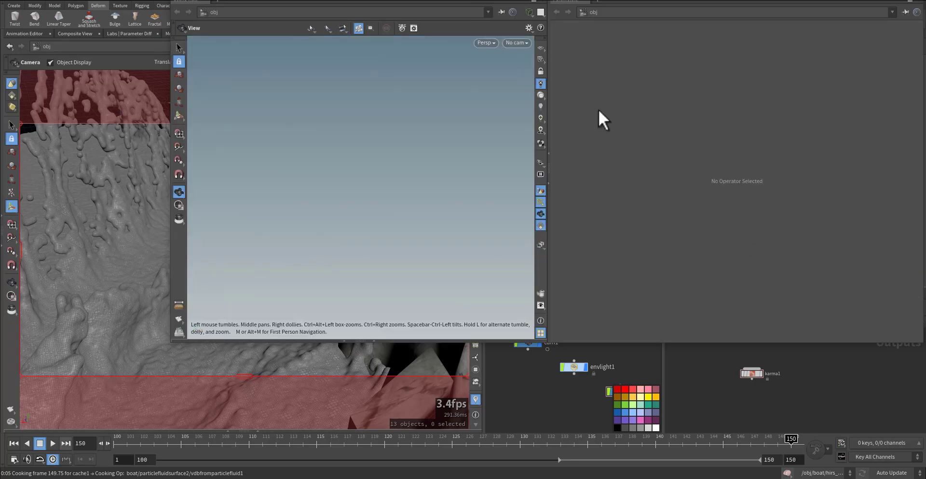
pyautogui.moveTo(566, 1); pyautogui.dragTo(451, 352)
# - Re-enable material3 and material4 in the boat network, and reopen the Karma viewport from karma1
pyautogui.click(598, 210)
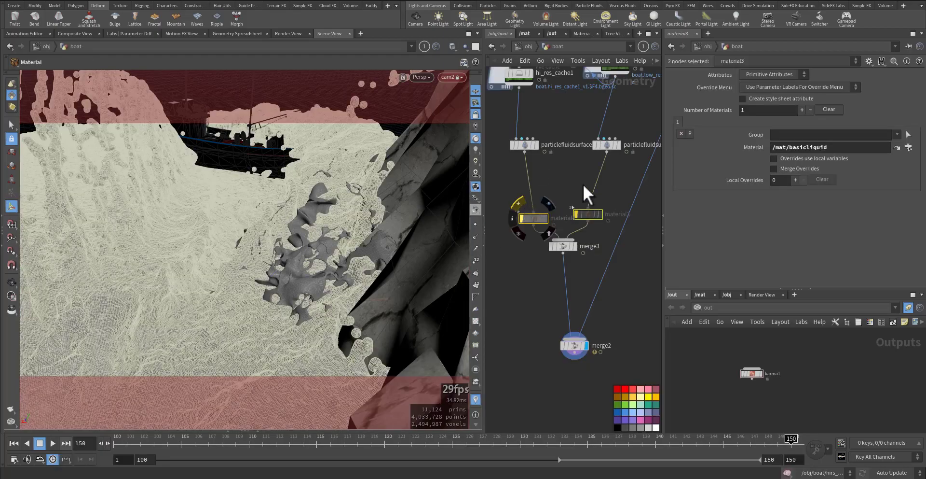
pyautogui.click(560, 176)
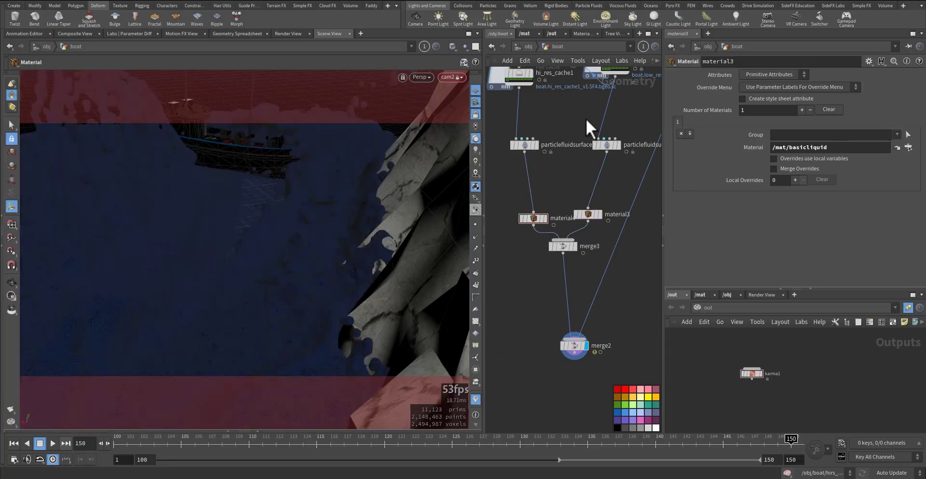
pyautogui.click(514, 48)
pyautogui.click(585, 236)
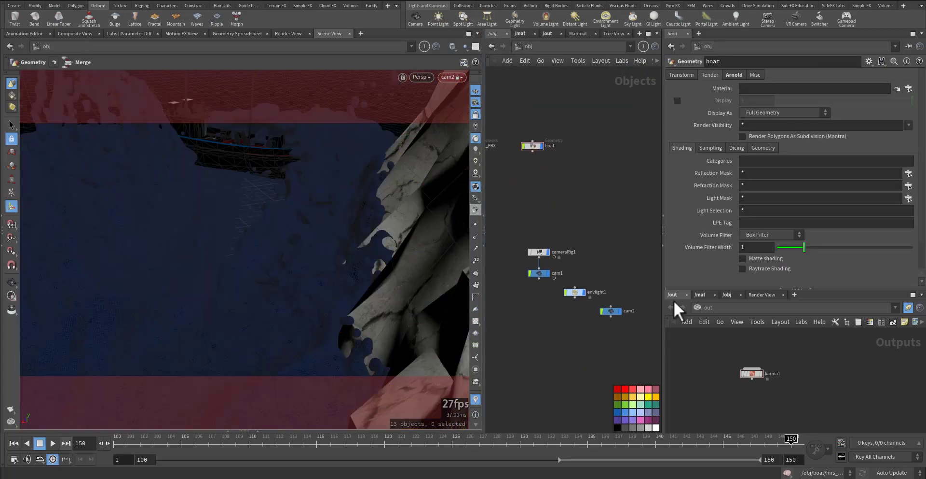
pyautogui.click(763, 374)
pyautogui.click(695, 74)
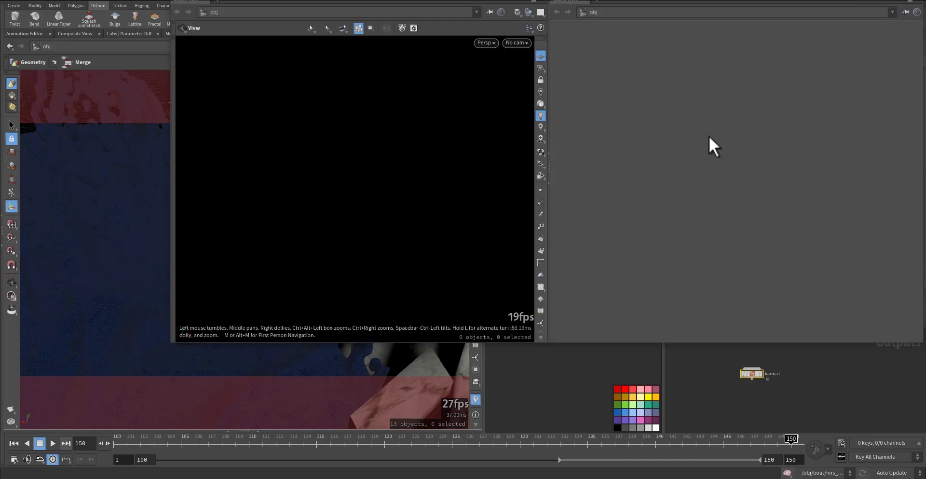